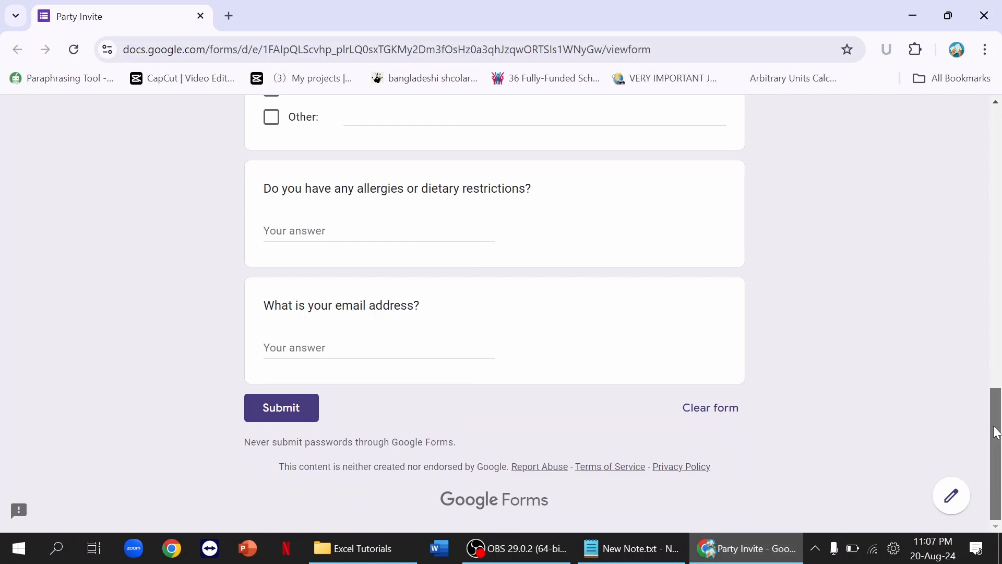
Step: Close the Party Invite form tab and go to Google Forms through the Google apps grid
left_click_drag(997, 428, 999, 135)
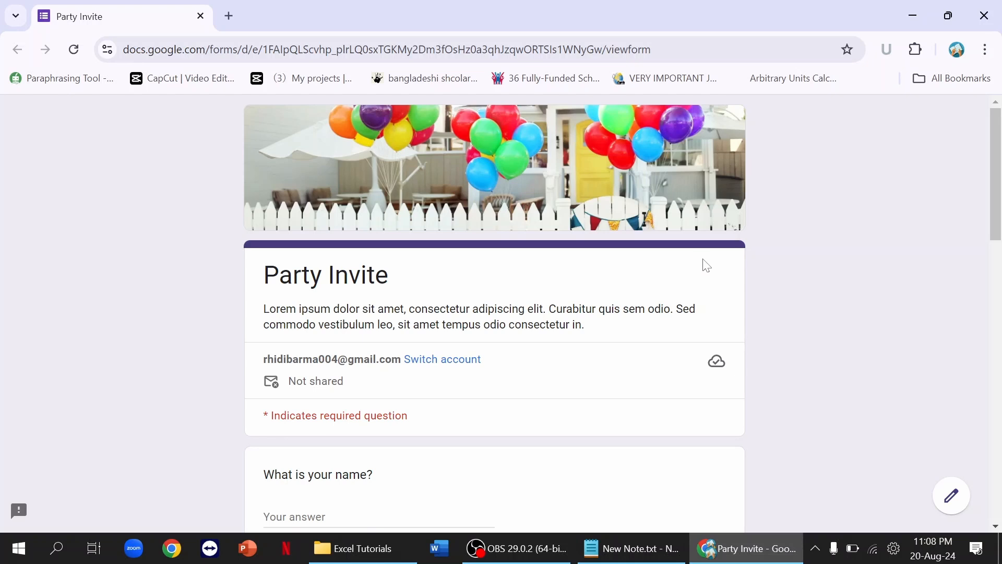
left_click(229, 16)
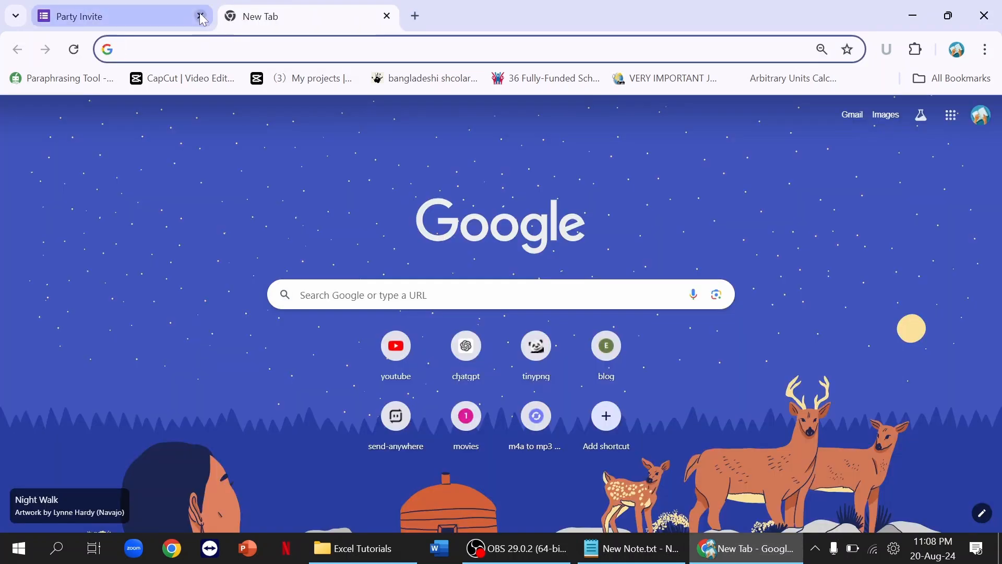
left_click(201, 17)
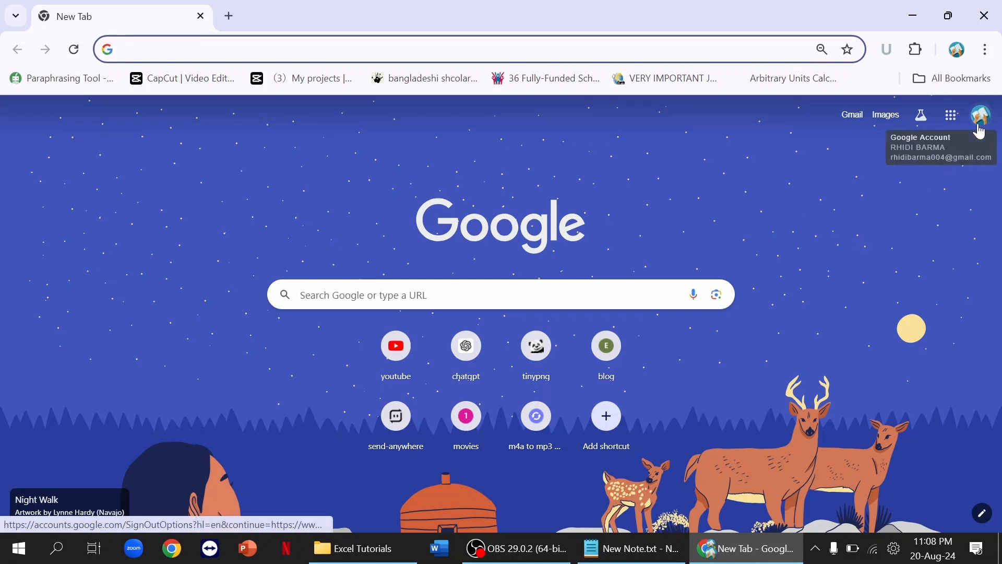
left_click(951, 116)
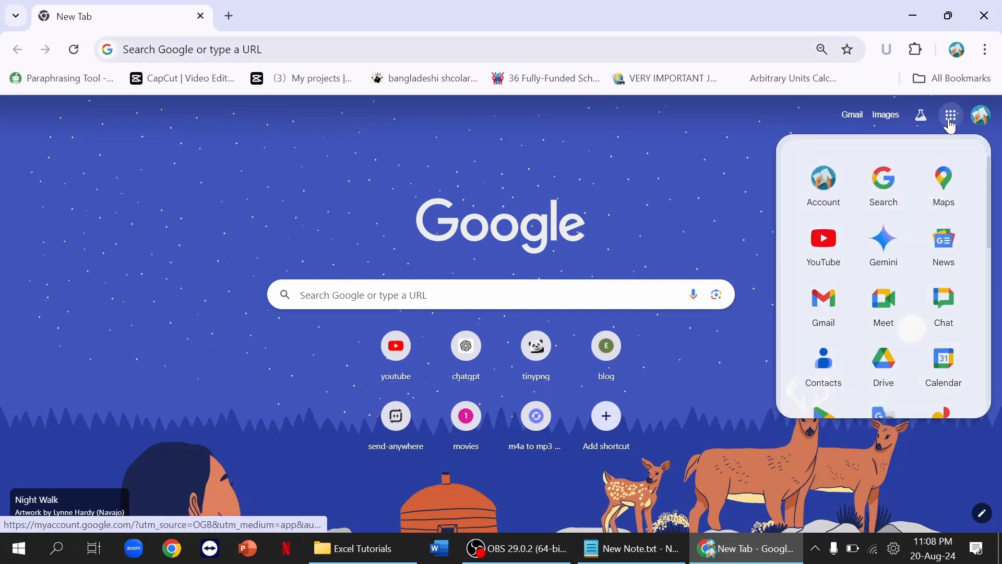
scroll(990, 183, "down", 8)
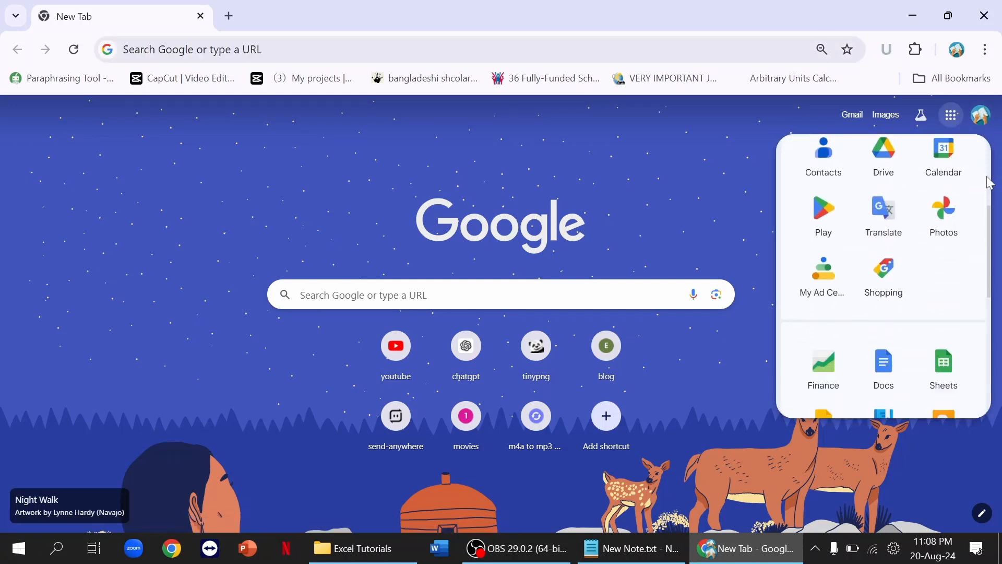
scroll(971, 261, "down", 3)
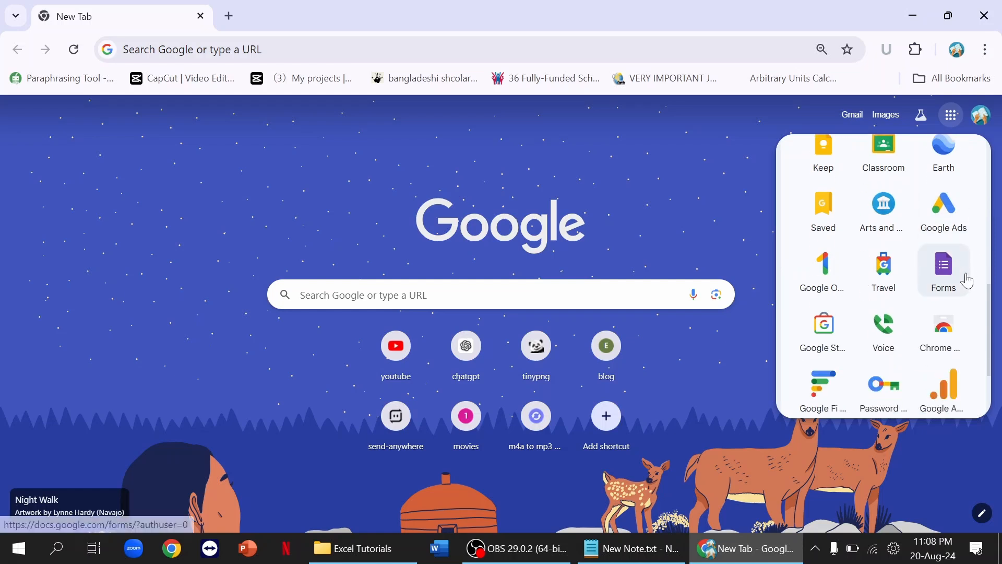
left_click(944, 290)
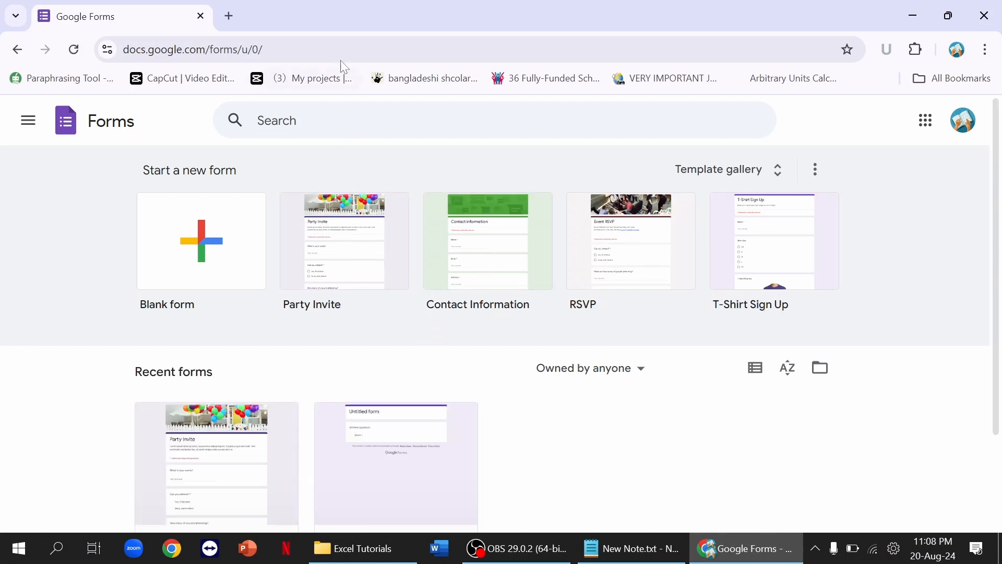
Step: Create a new blank form from the Forms template gallery
left_click_drag(167, 49, 108, 50)
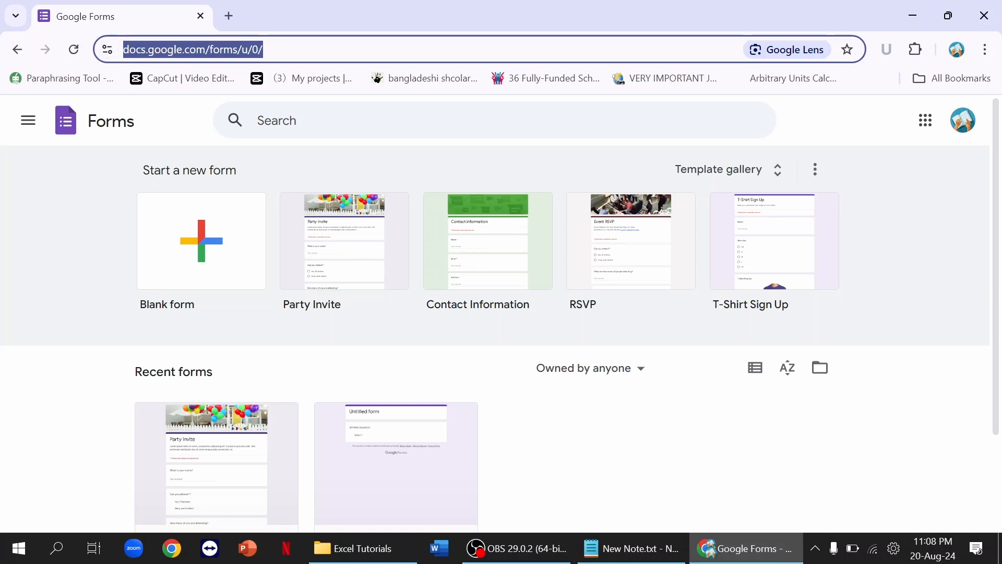
left_click(315, 152)
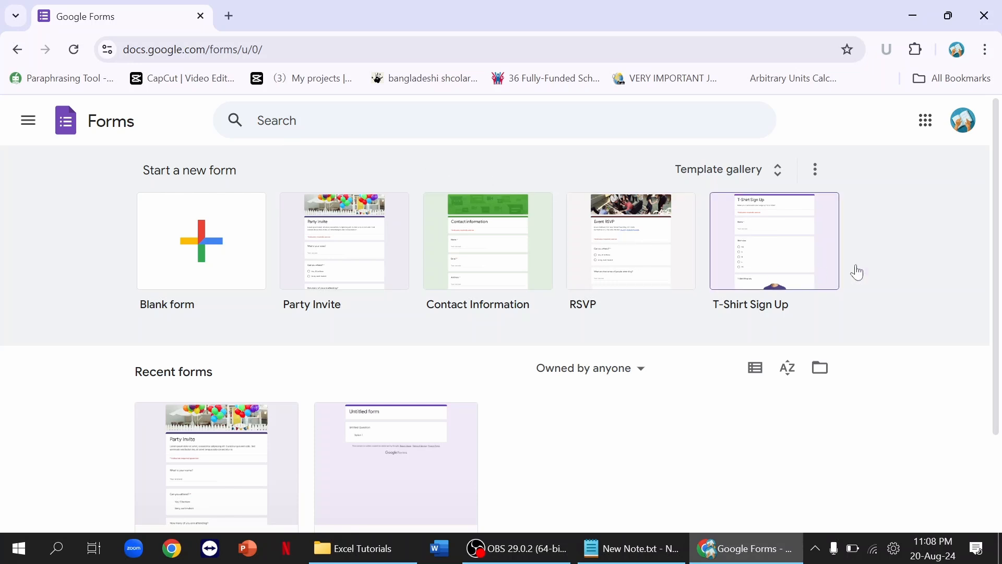
mouse_move(1001, 209)
left_mouse_down()
mouse_move(1001, 303)
mouse_move(1001, 205)
left_mouse_up()
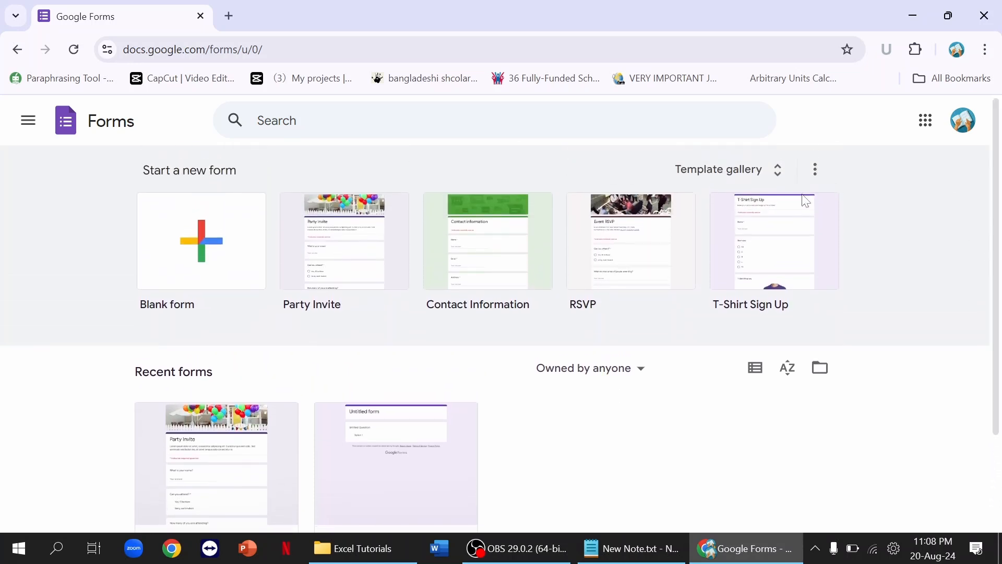
left_click(710, 179)
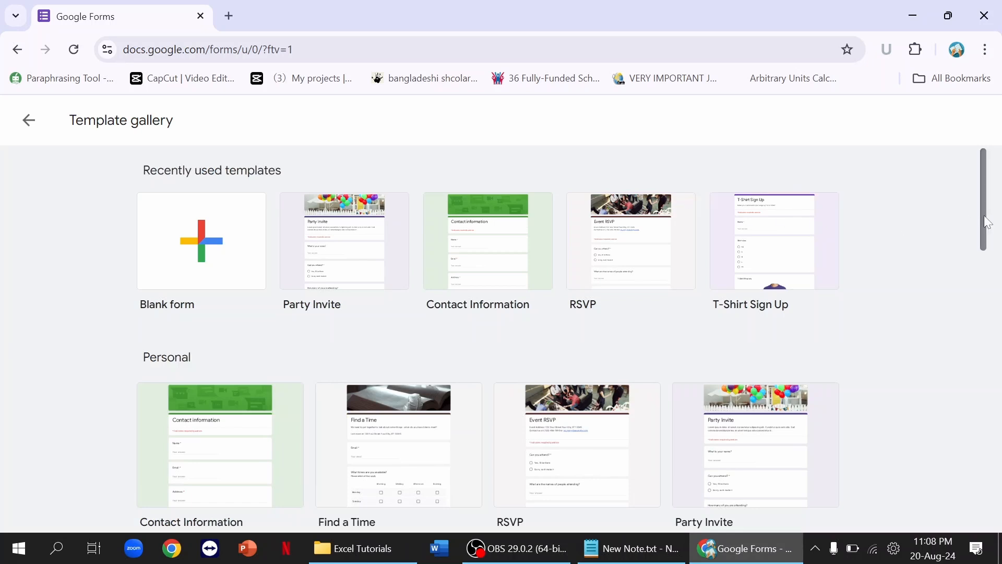
mouse_move(985, 213)
left_mouse_down()
mouse_move(985, 431)
mouse_move(997, 205)
left_mouse_up()
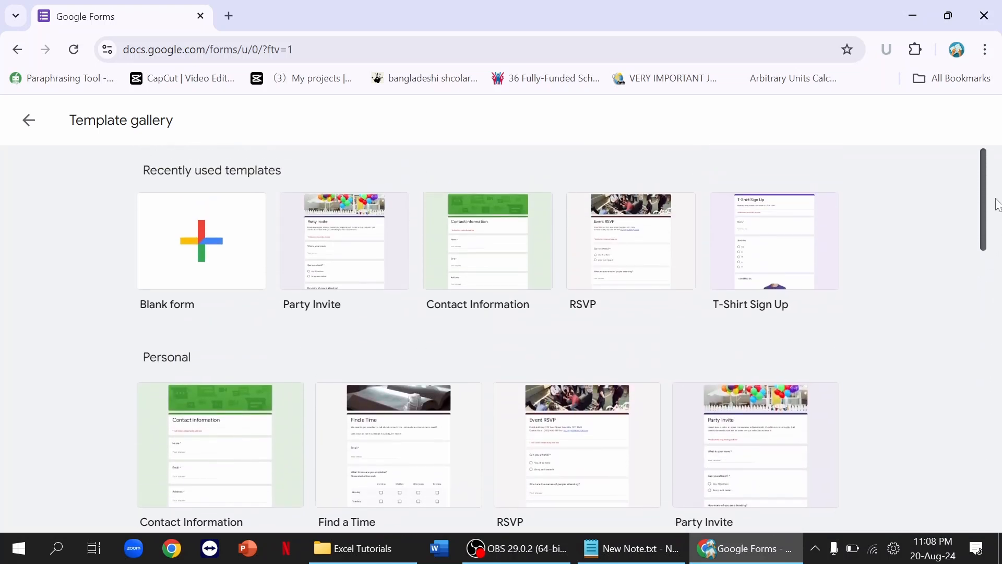
left_click(219, 249)
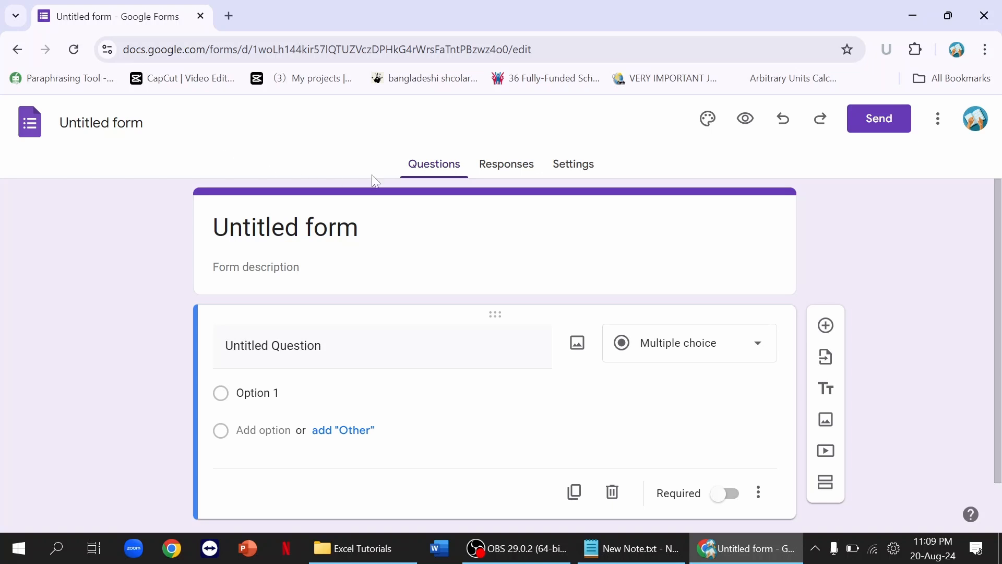
Step: Look over the form's Responses and Settings tabs, then return to Questions
left_click(500, 166)
left_click(551, 166)
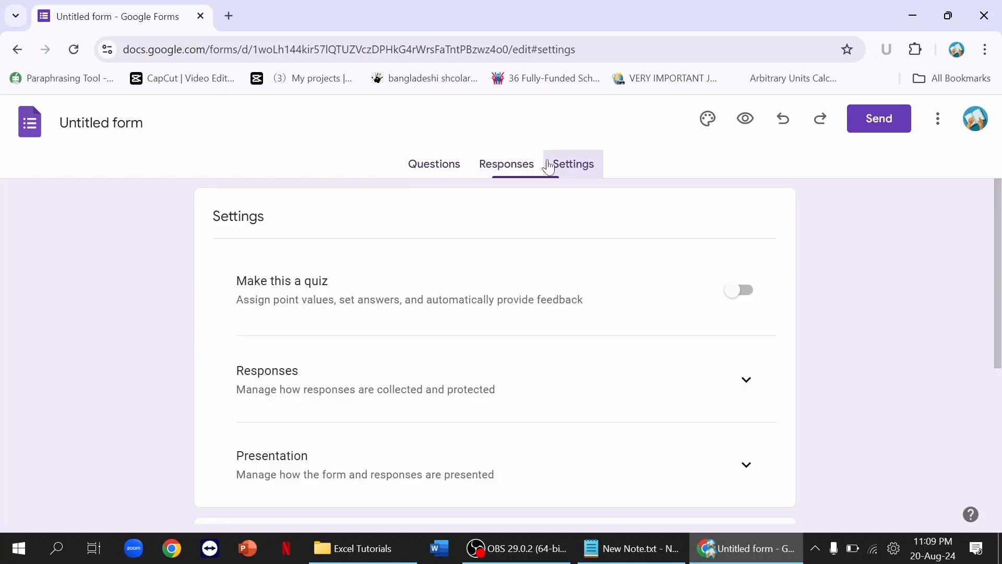
left_click(434, 173)
Step: Rename the form to 'Microsoft Excel Complete Course: Batch 06 Participants Registration'
left_click(155, 135)
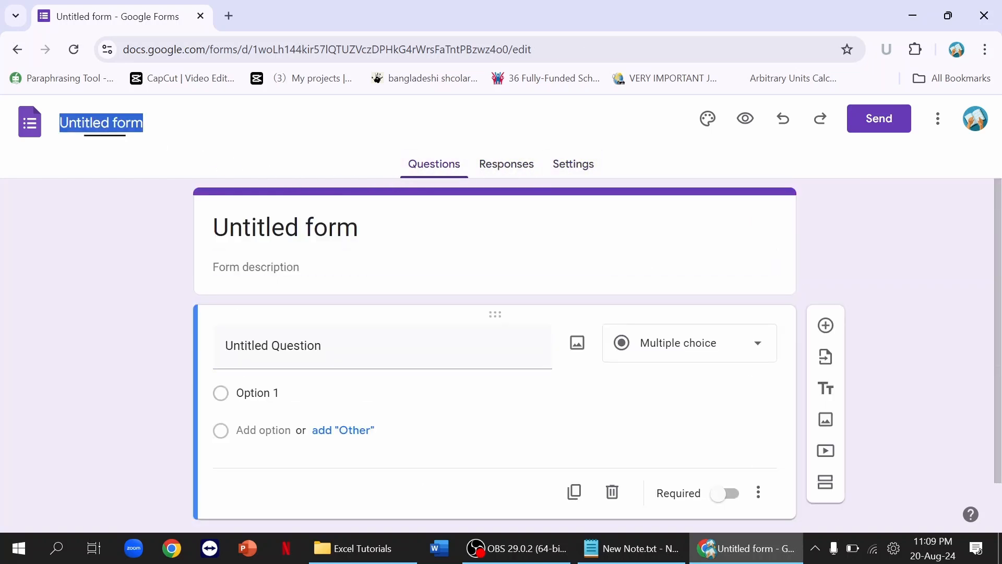
key("BackSpace")
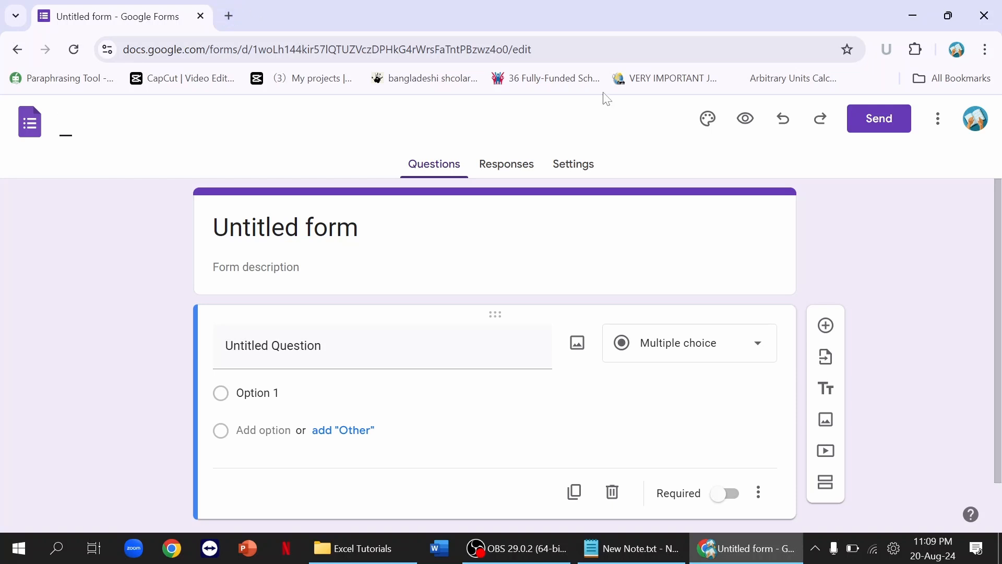
type("Mri")
key("BackSpace")
type("soft Ex")
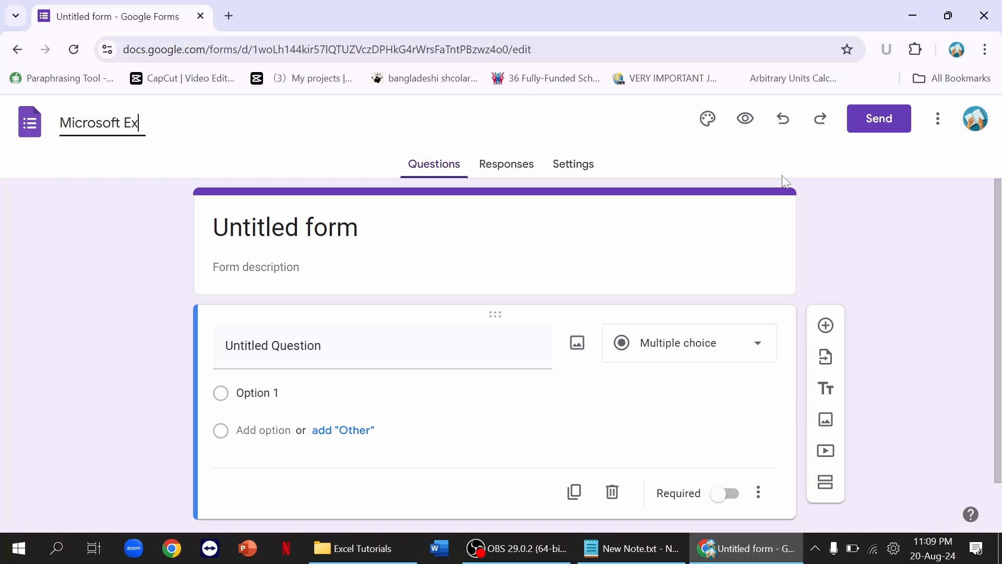
type("cel Complete")
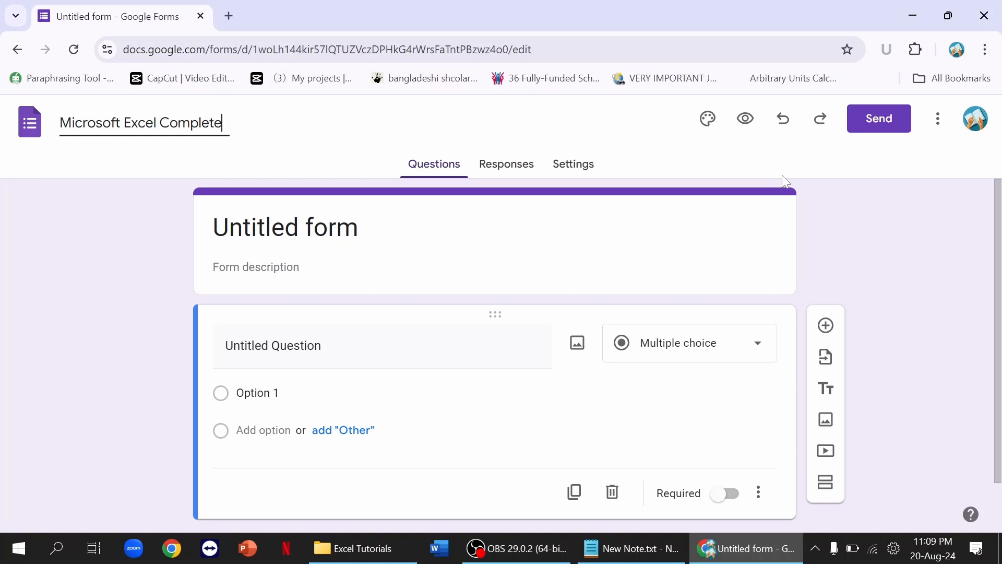
type(" Course: Bat")
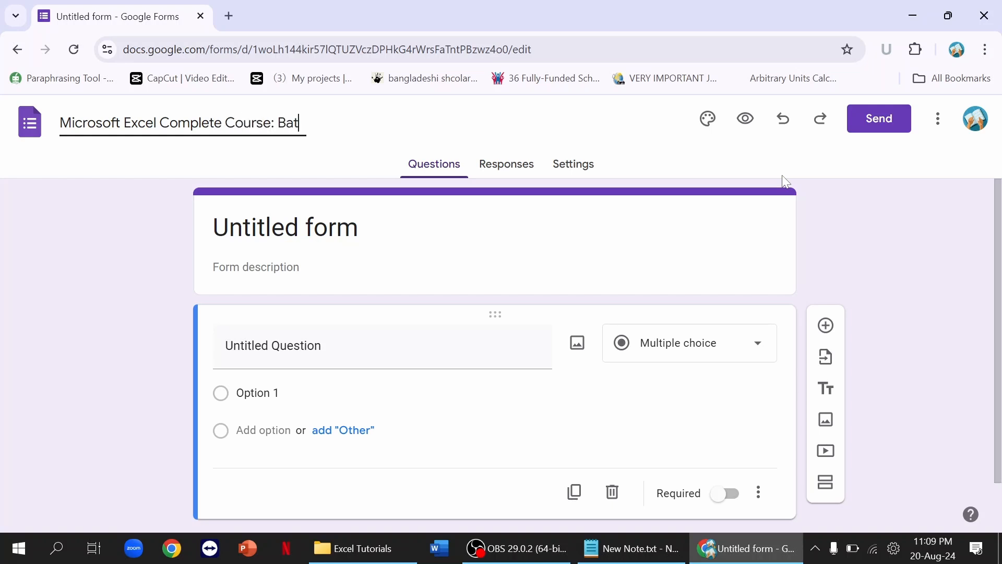
type("ch 06 Participant")
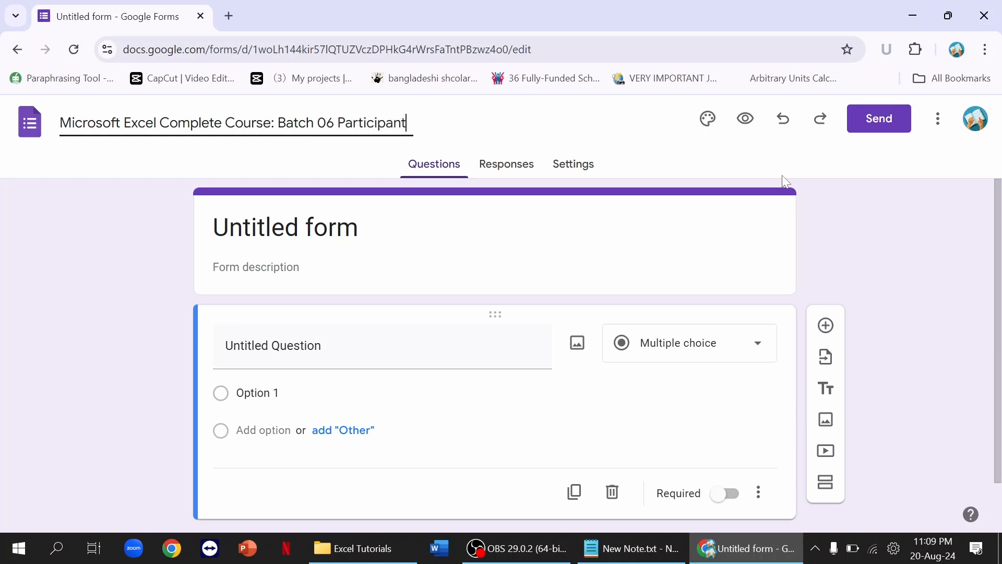
type("s Registration")
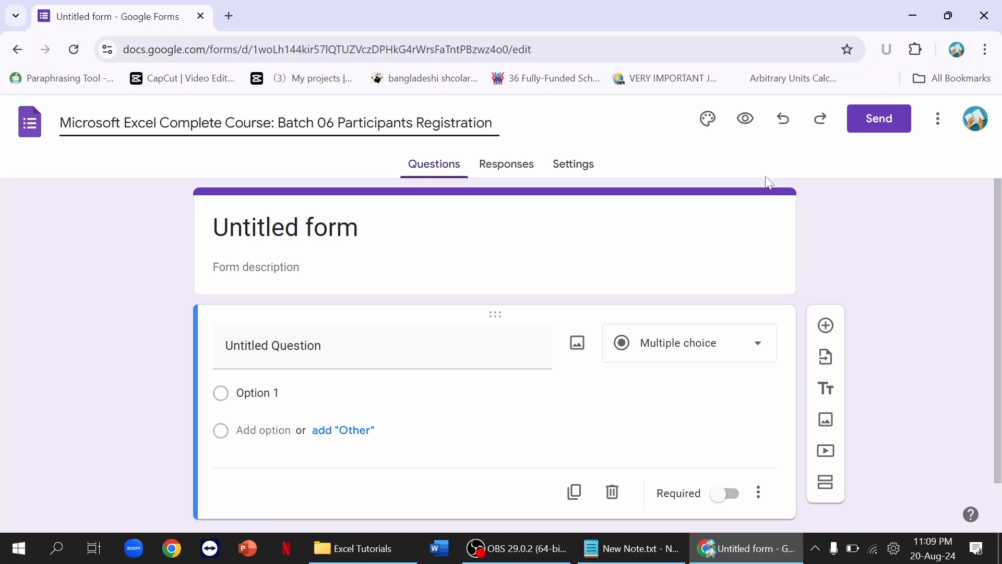
left_click(455, 223)
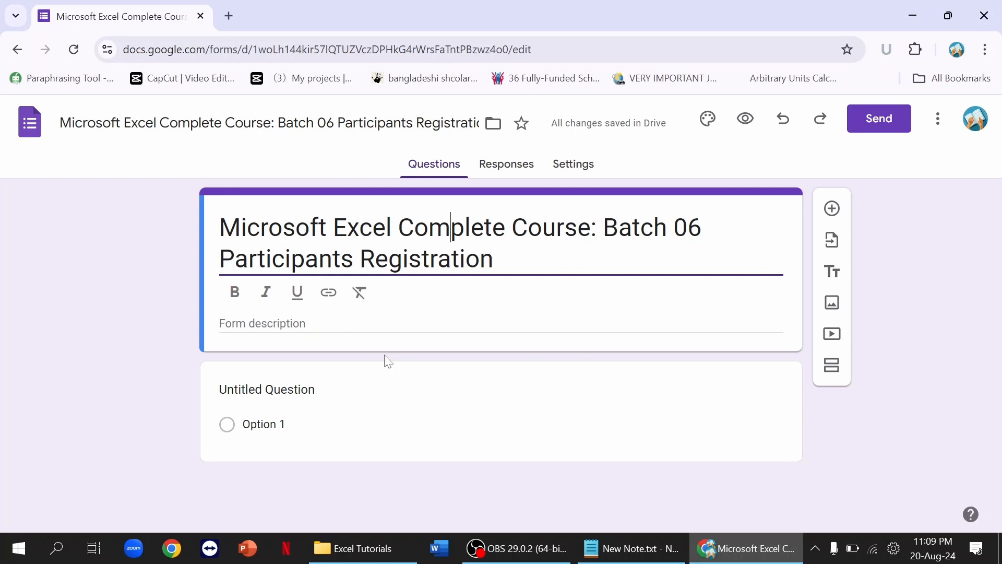
Step: Copy the whole course announcement from New Note.txt in Notepad for the form description
left_click(375, 324)
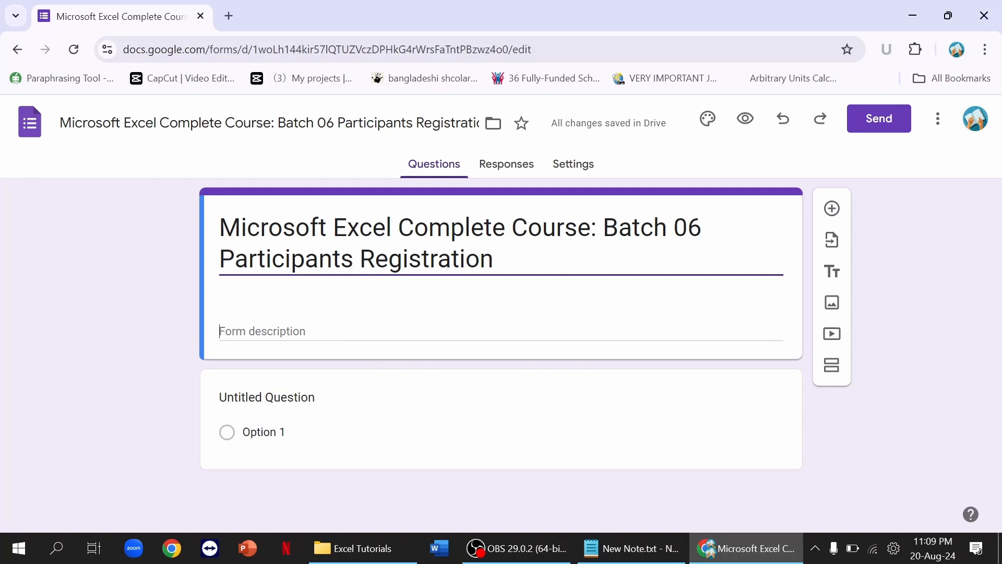
left_click(637, 557)
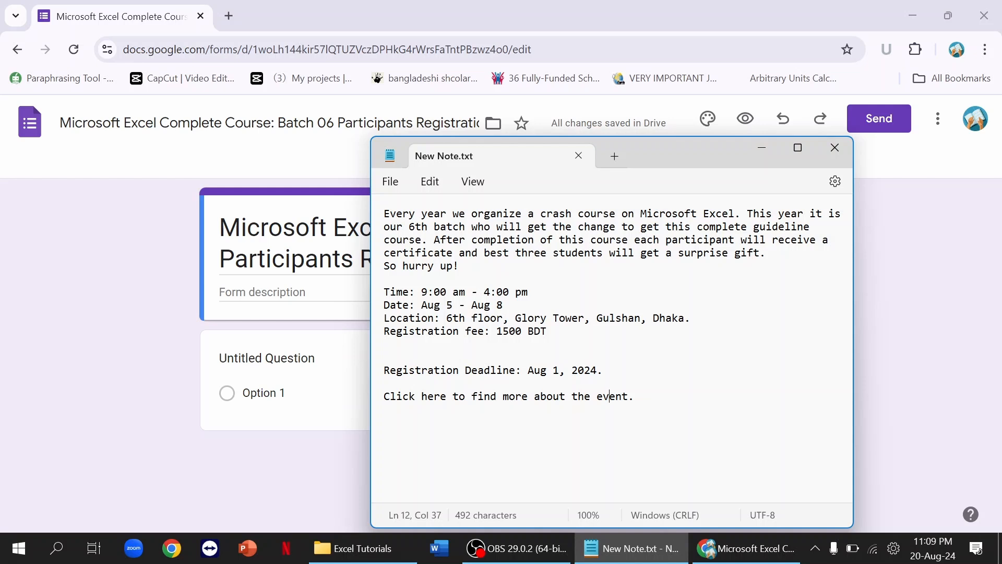
key("ctrl+a")
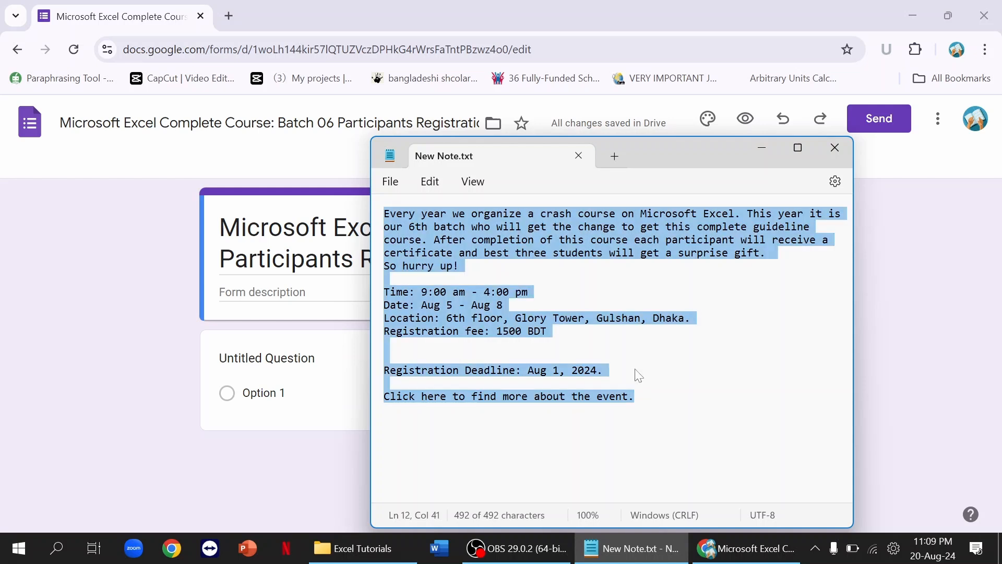
right_click(460, 308)
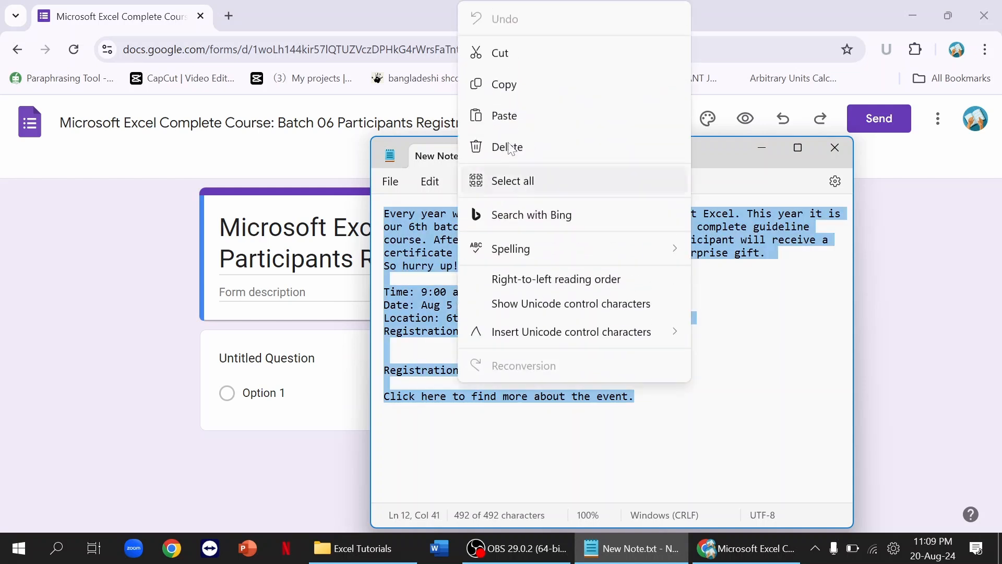
left_click(514, 85)
key("alt+Tab")
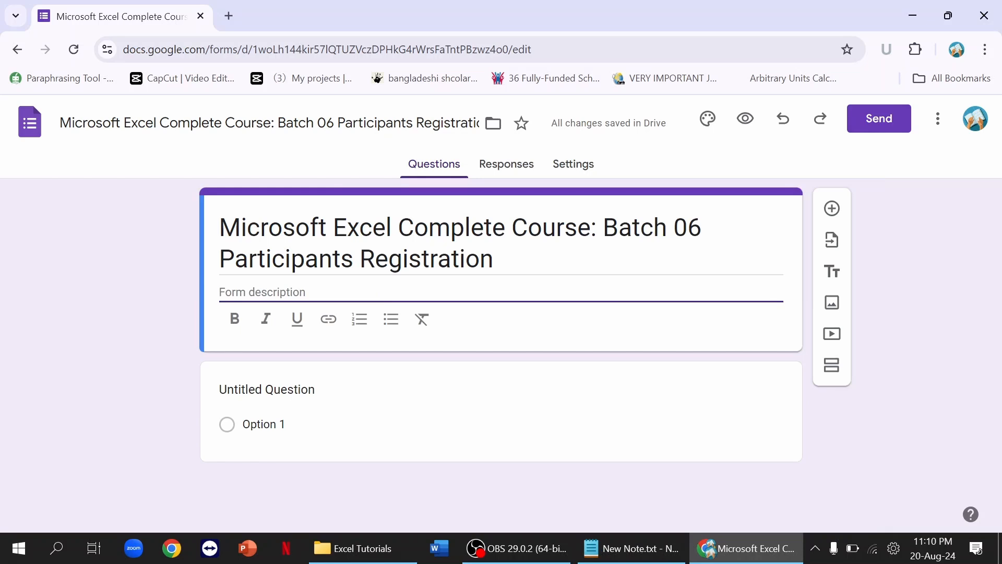
Step: Paste the announcement into the description as plain text and select the words 'Click here'
key("ctrl+v")
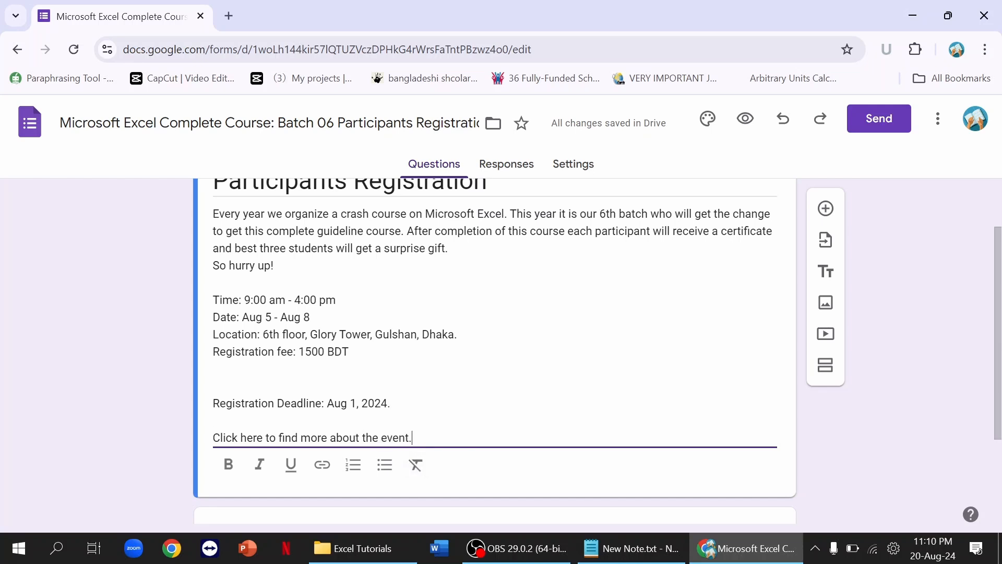
key("shift+Up")
key("shift+Up")
key("shift+Up")
key("shift+Up")
key("shift+Up")
key("shift+Up")
key("shift+Up")
key("shift+Up")
key("shift+Up")
key("shift+Up")
key("shift+Up")
key("shift+Up")
key("shift+Up")
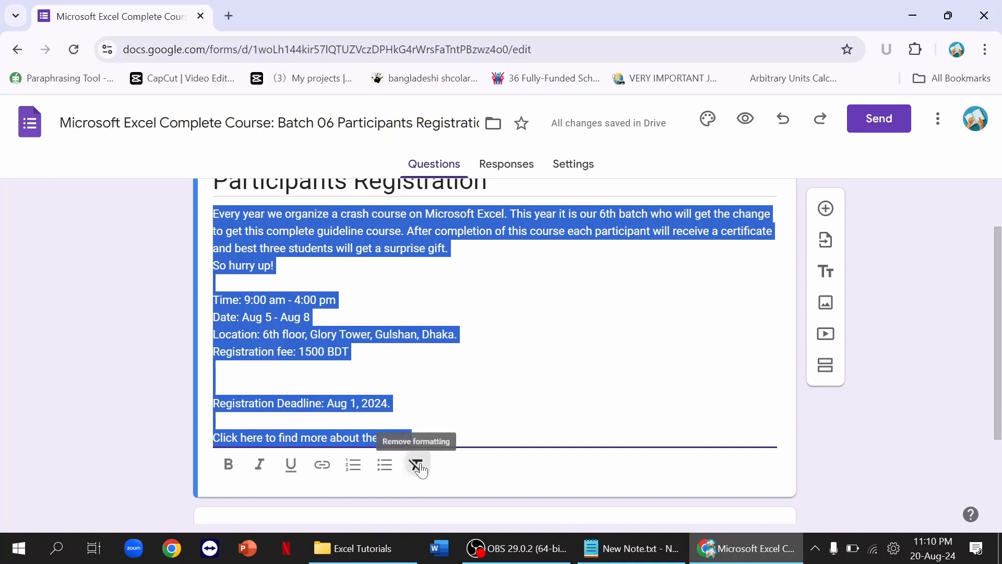
scroll(416, 461, "up", 2)
scroll(424, 462, "down", 1)
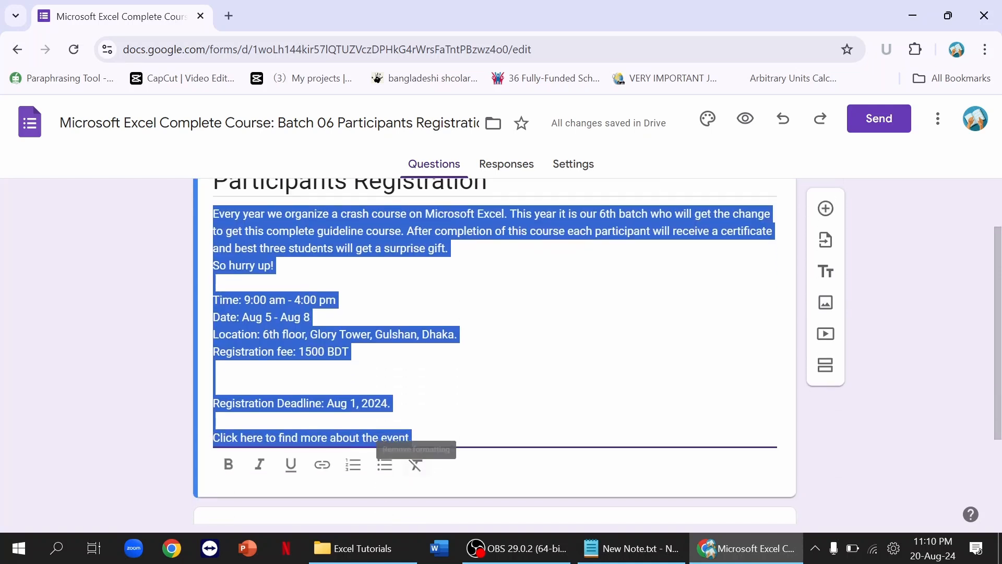
left_click(425, 421)
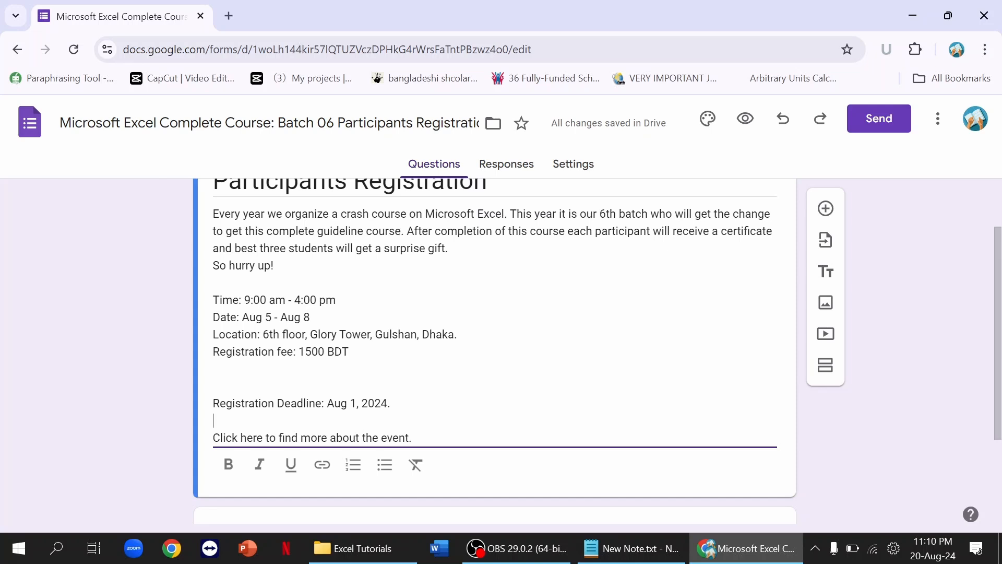
left_click_drag(263, 437, 211, 443)
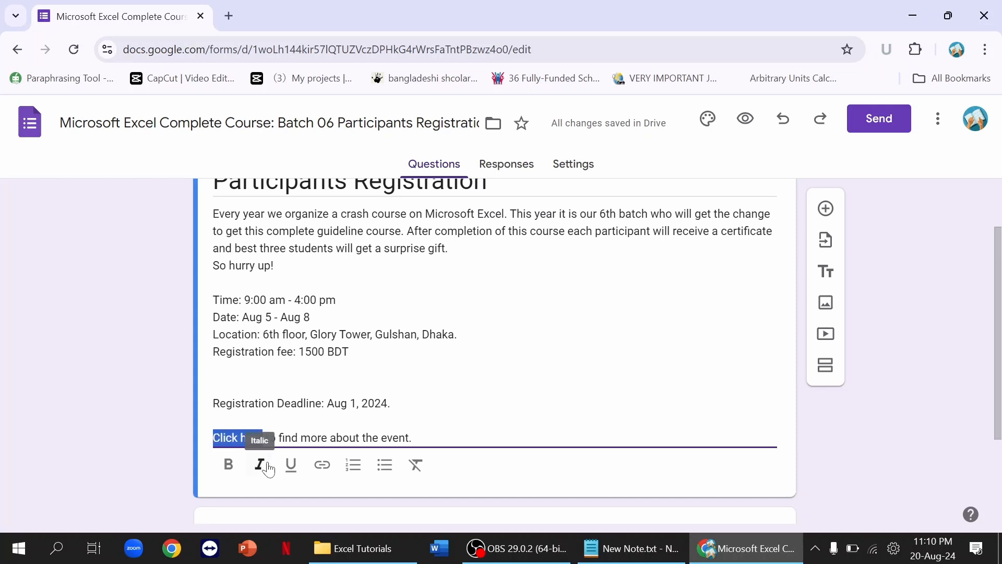
left_click(316, 464)
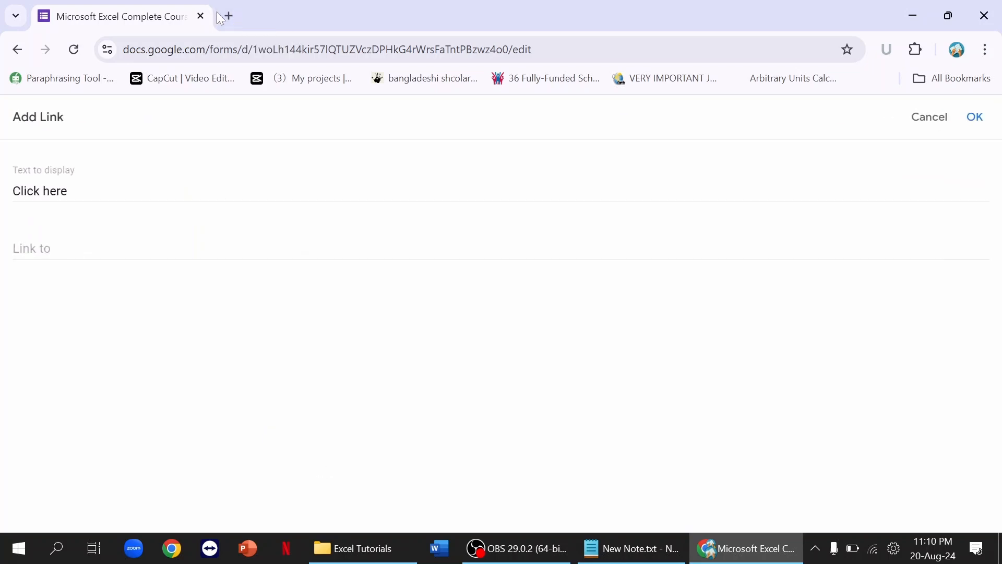
left_click(229, 16)
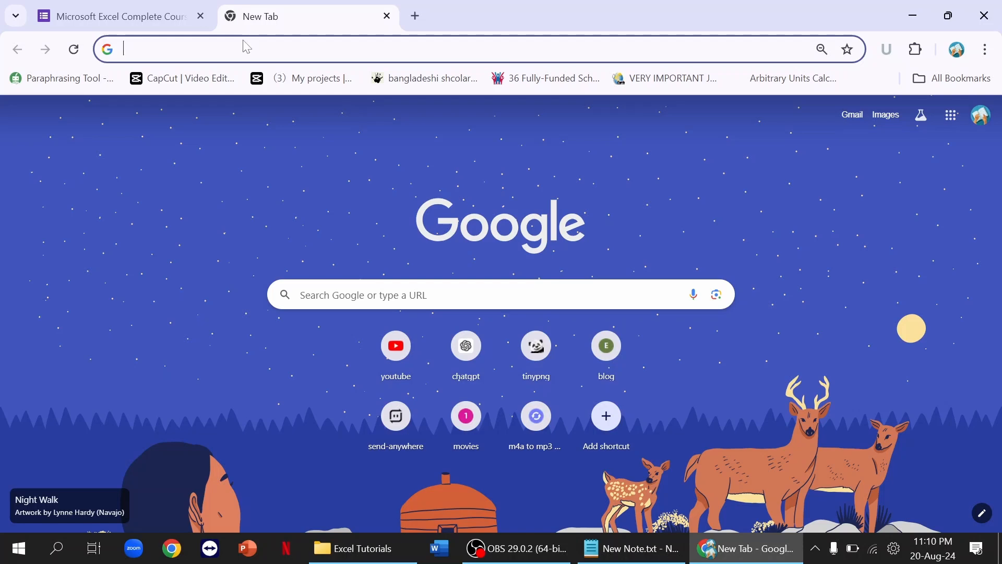
type("mi")
key("Return")
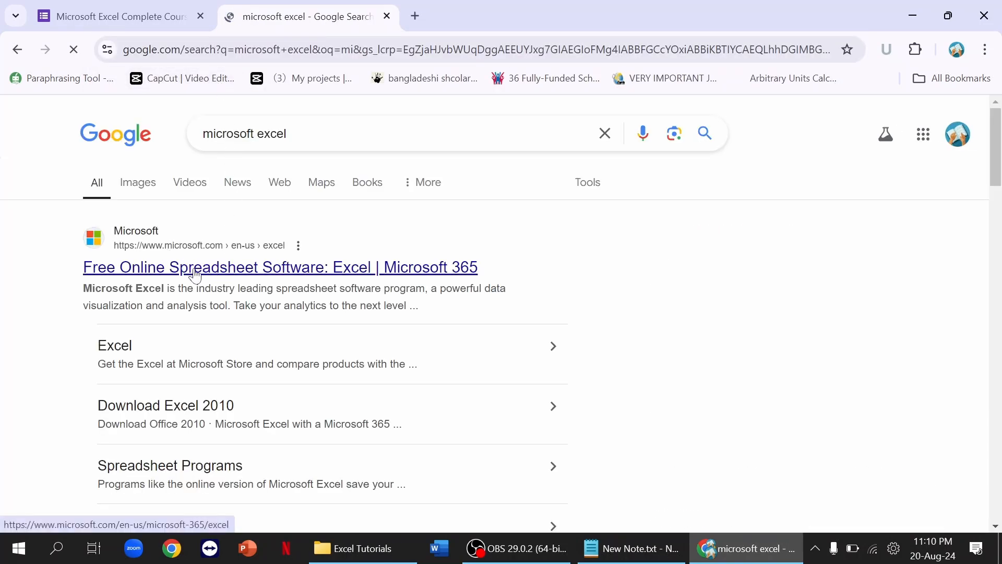
right_click(196, 275)
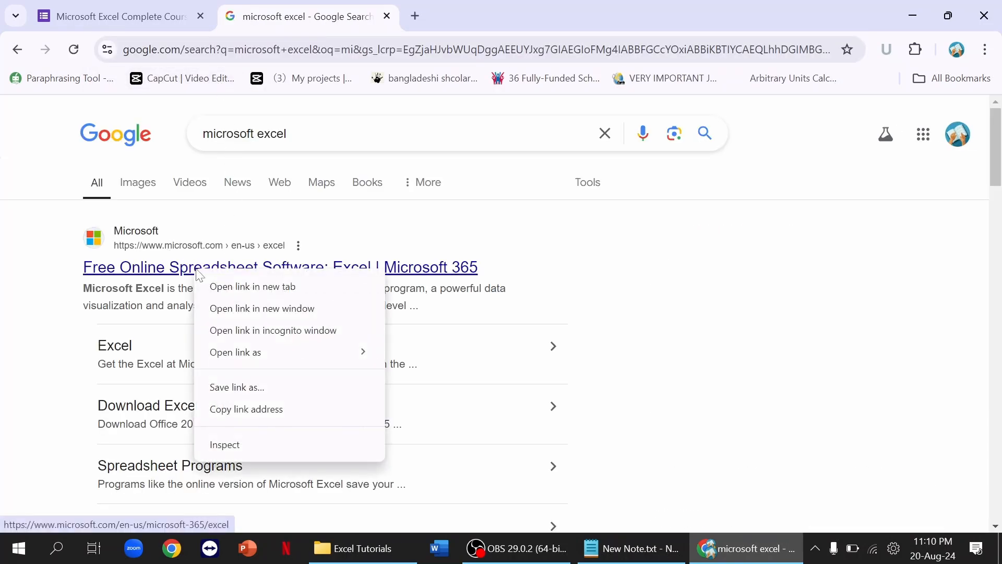
left_click(251, 409)
left_click(140, 17)
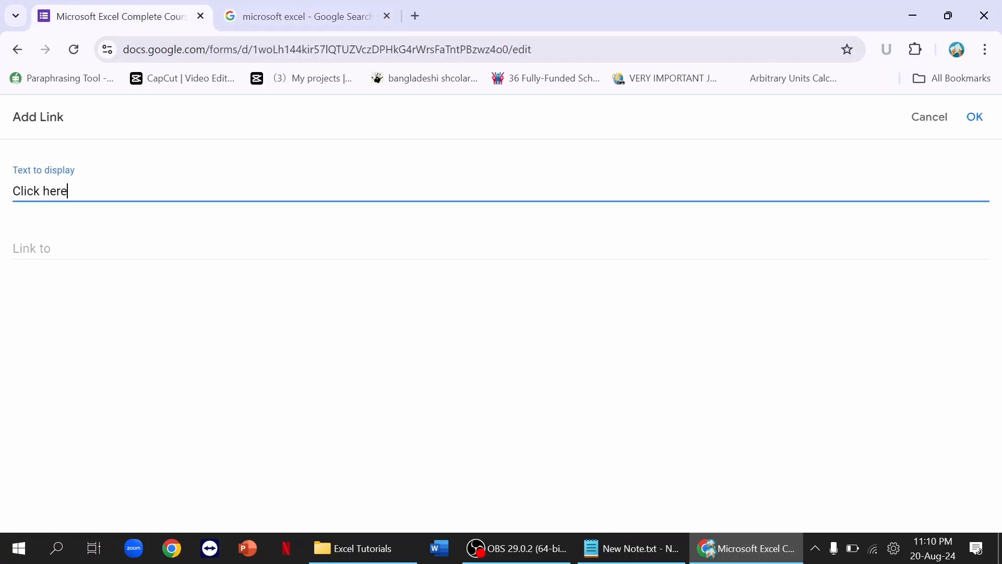
left_click(67, 249)
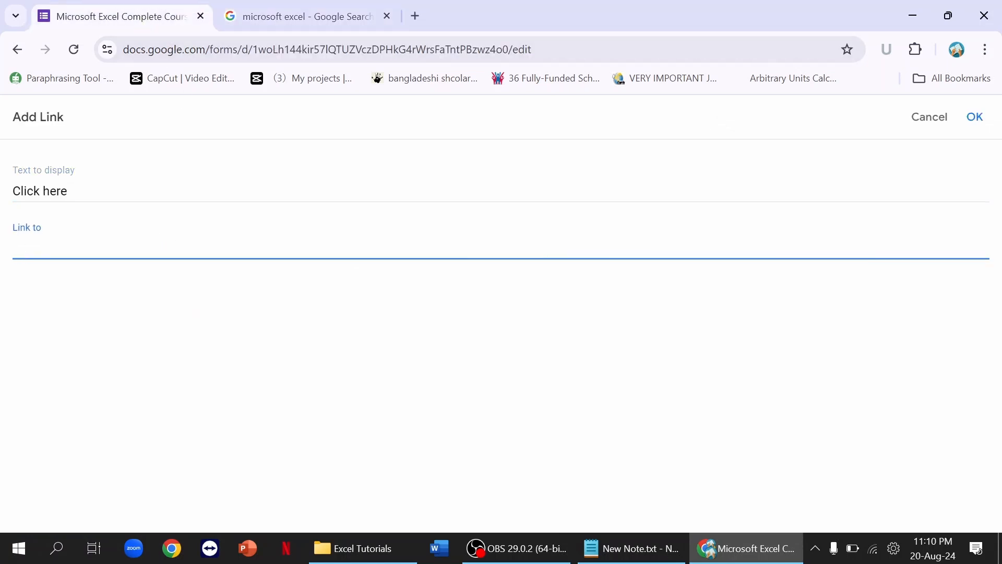
key("ctrl+v")
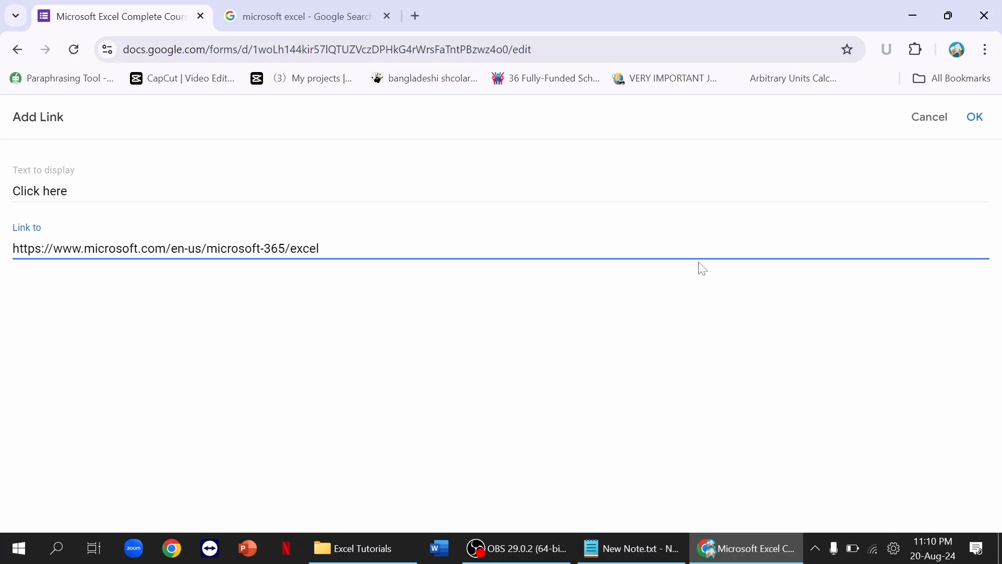
left_click(975, 117)
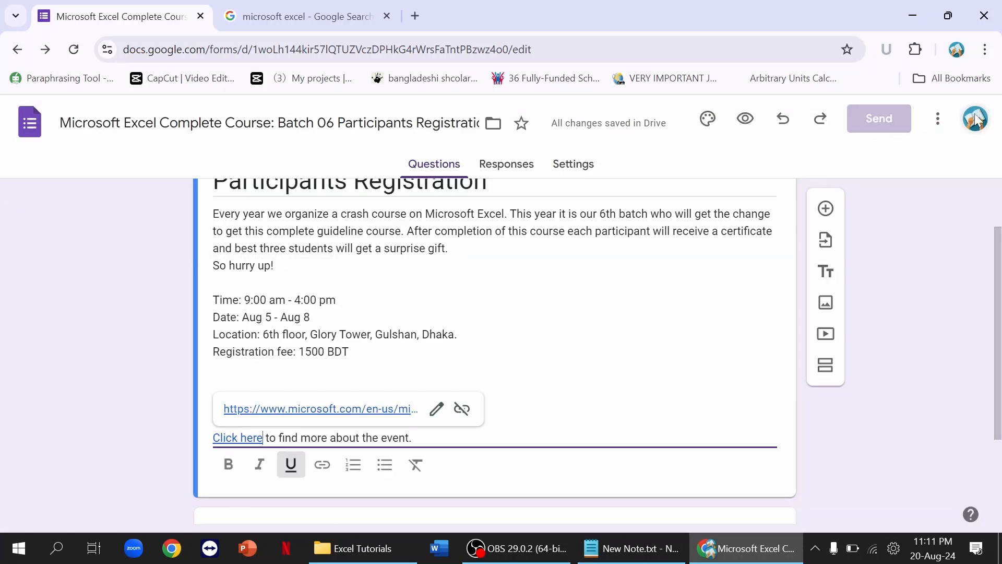
Step: Dismiss the link preview so the description is finished
left_click(413, 437)
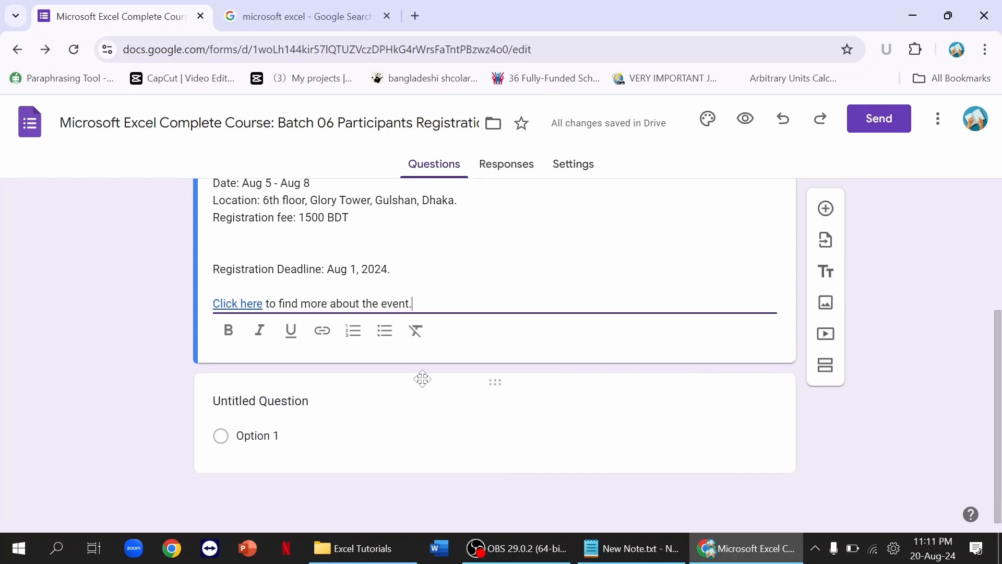
Step: Title the first question 'Full Name' and keep it as a Short answer question
left_click(421, 380)
type("Full Nam")
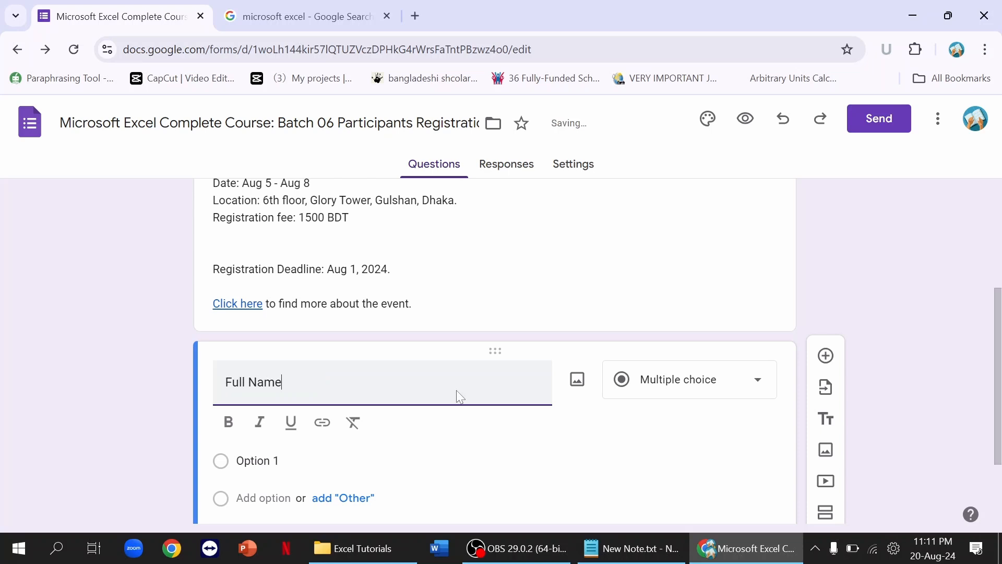
left_click(670, 391)
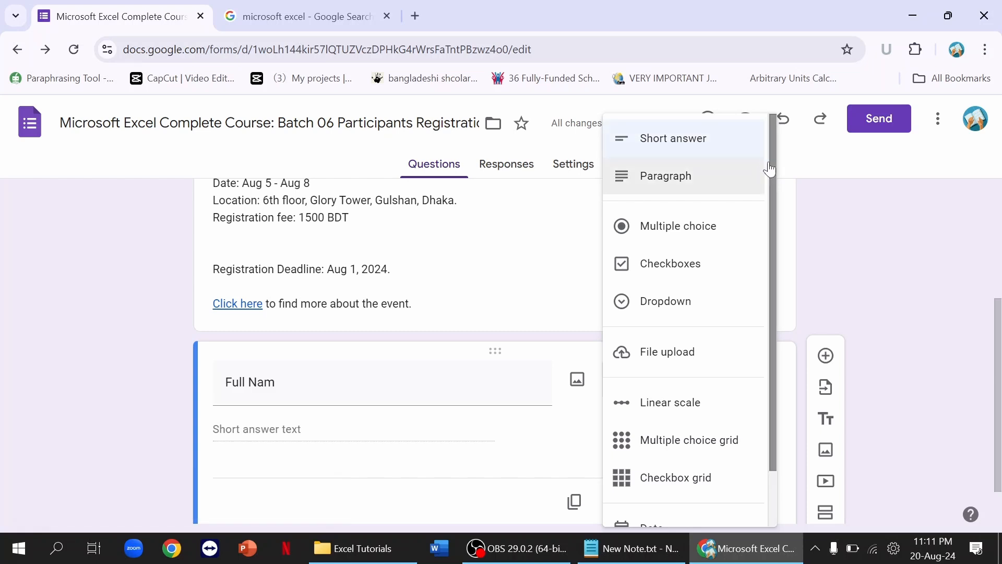
mouse_move(772, 168)
left_mouse_down()
mouse_move(787, 280)
mouse_move(786, 191)
mouse_move(760, 161)
left_mouse_up()
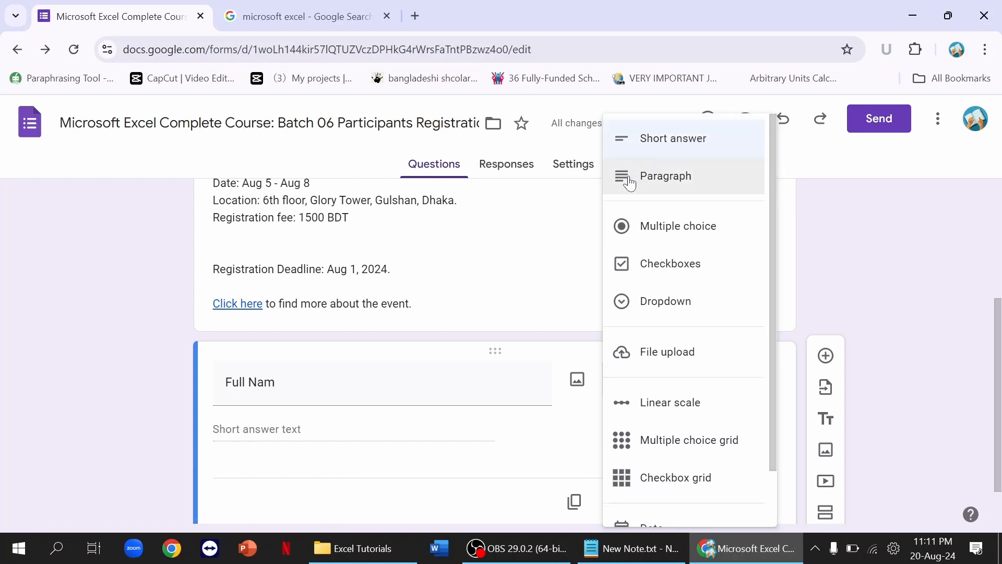
key("Escape")
left_click(277, 383)
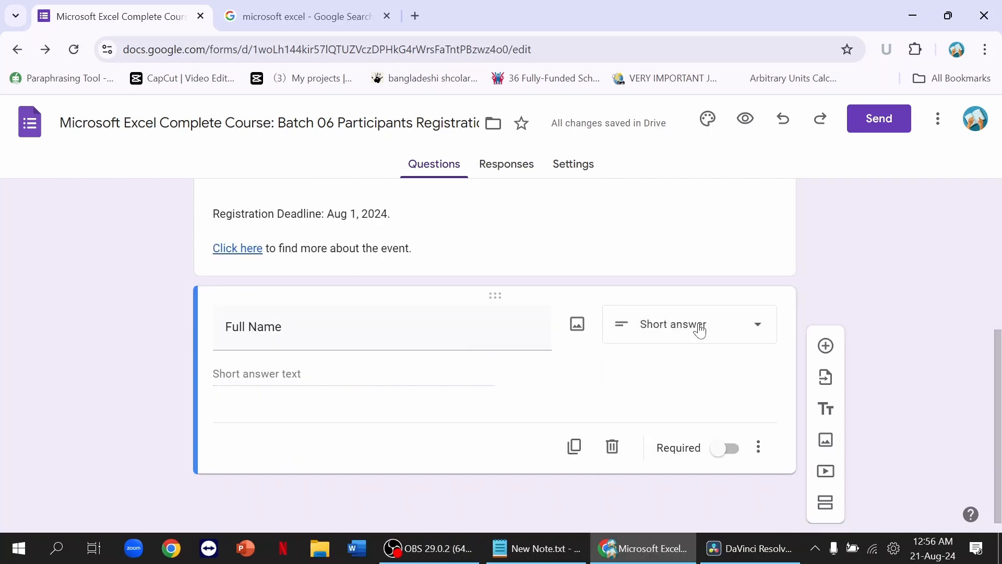
left_click(700, 331)
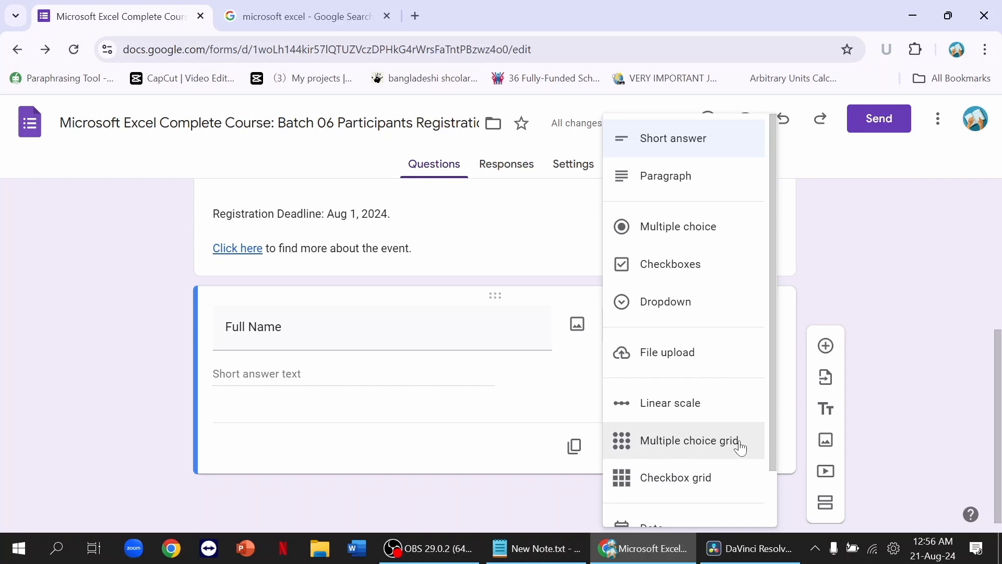
scroll(740, 447, "down", 1)
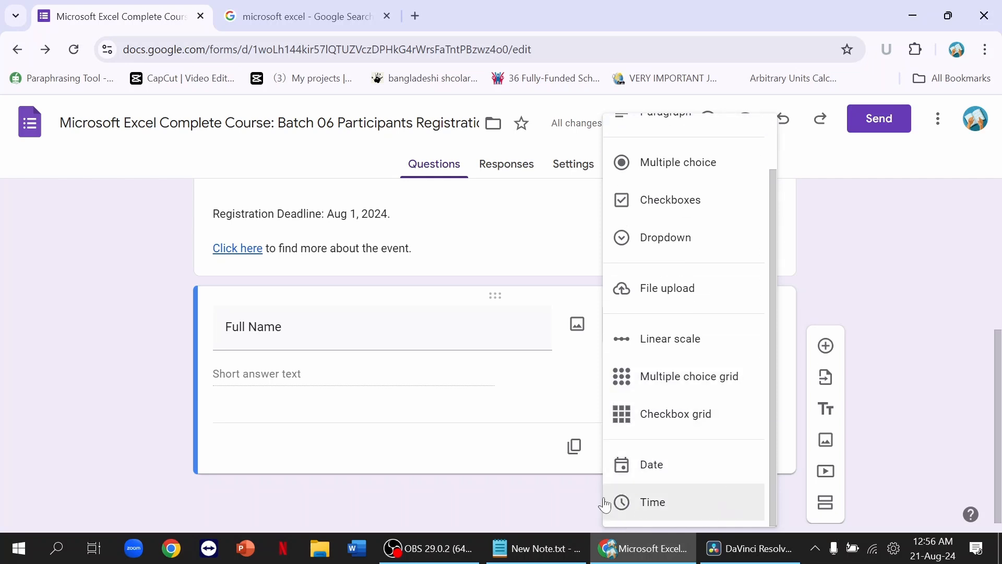
left_click(513, 406)
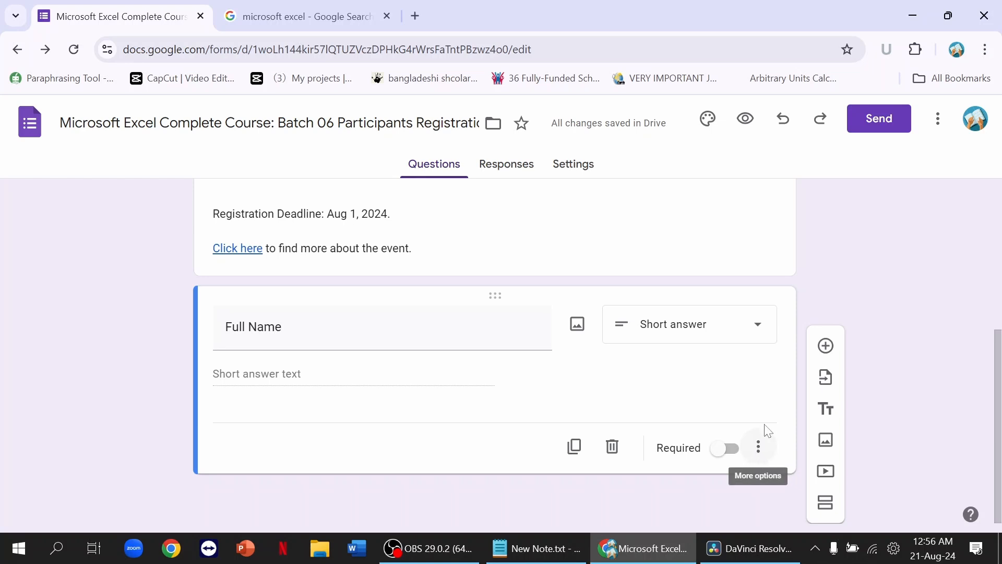
Step: Describe Full Name as 'Please Enter Your Full Name According to Your Passport' and make it required
left_click(759, 449)
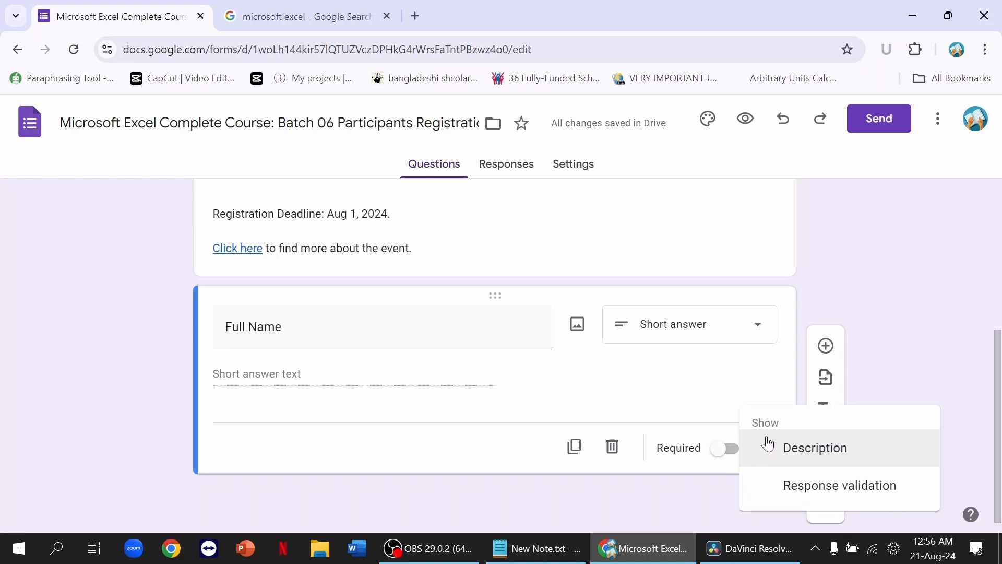
left_click(906, 450)
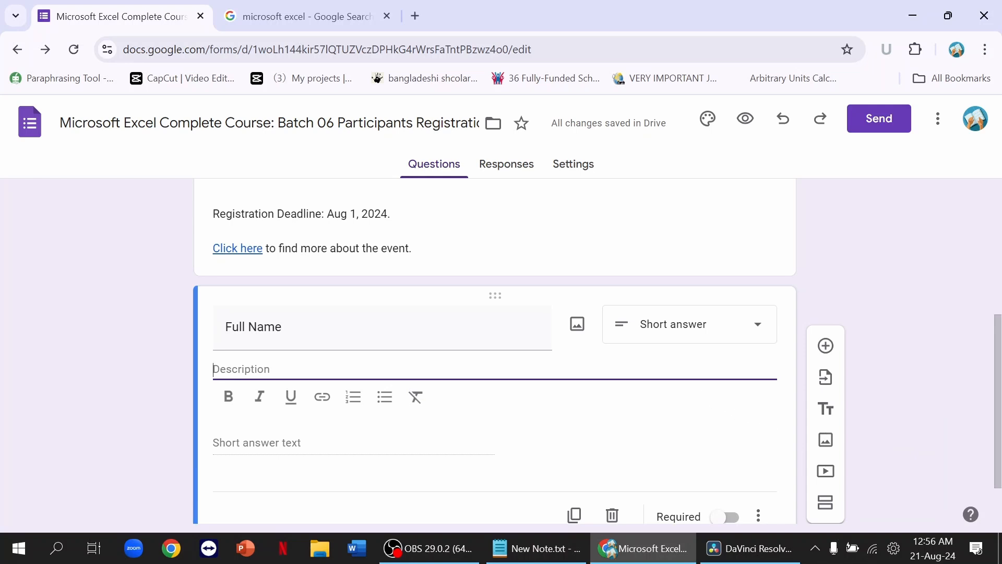
type("Please Enter ")
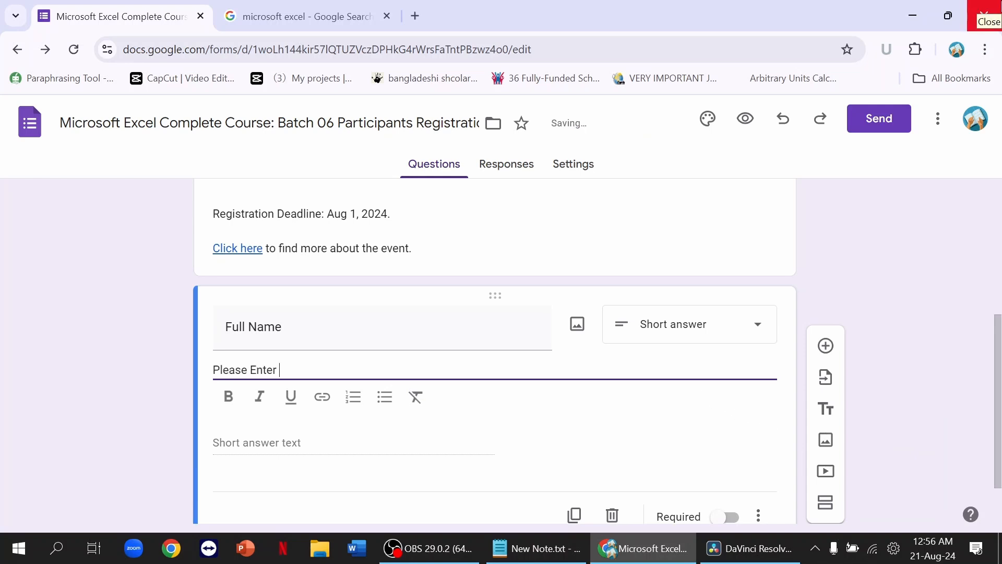
type("Your Full Name ")
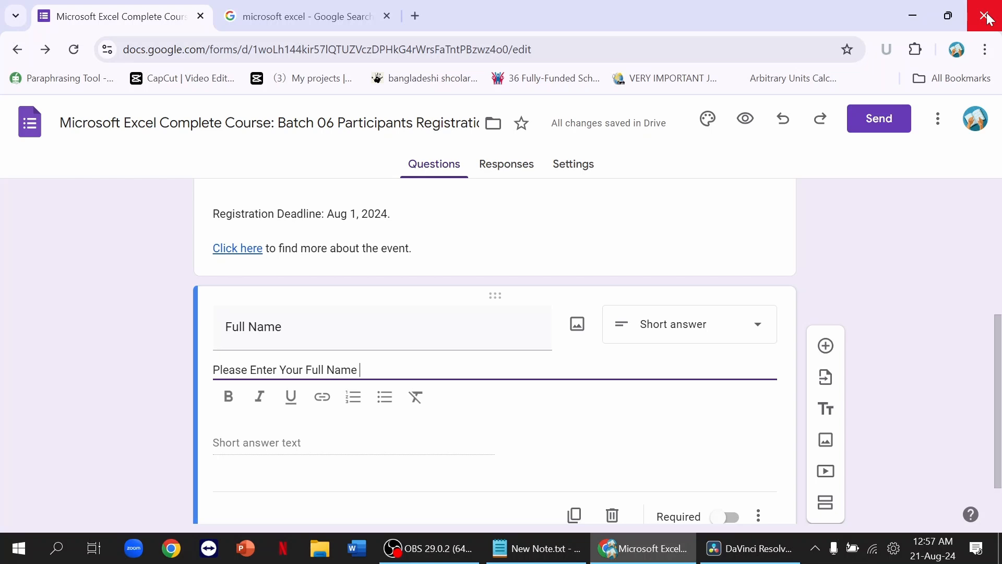
type("According to")
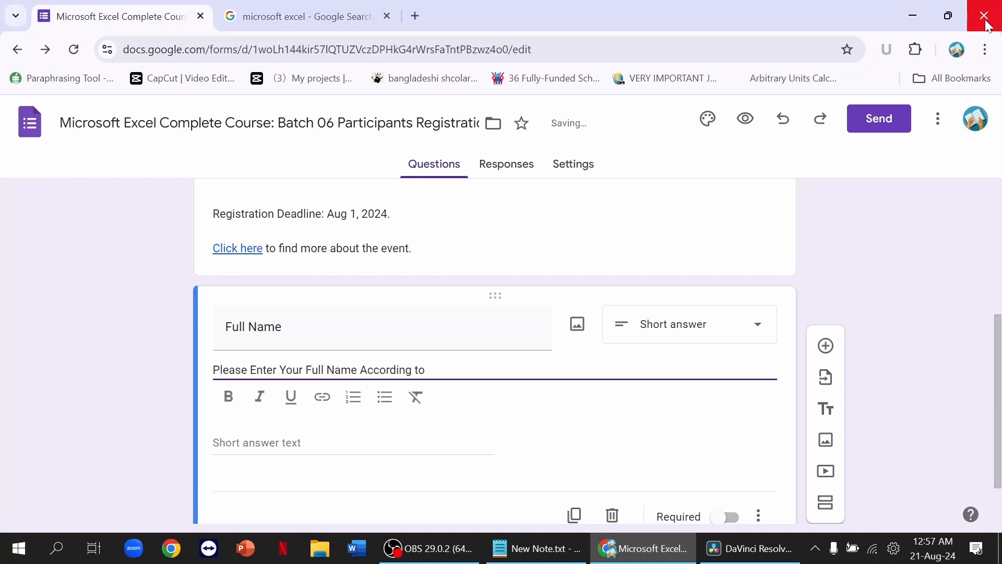
type(" Your Passport")
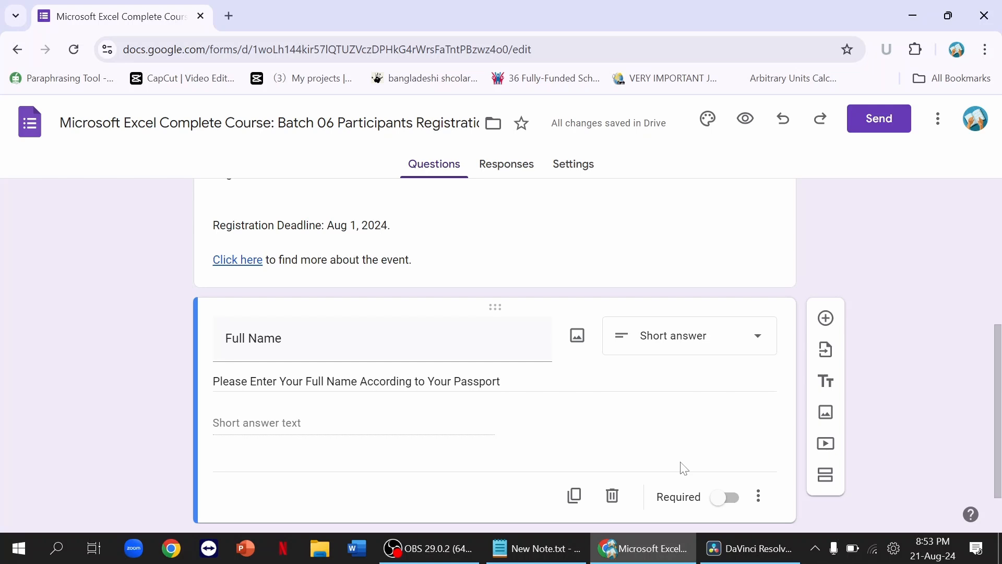
left_click(735, 500)
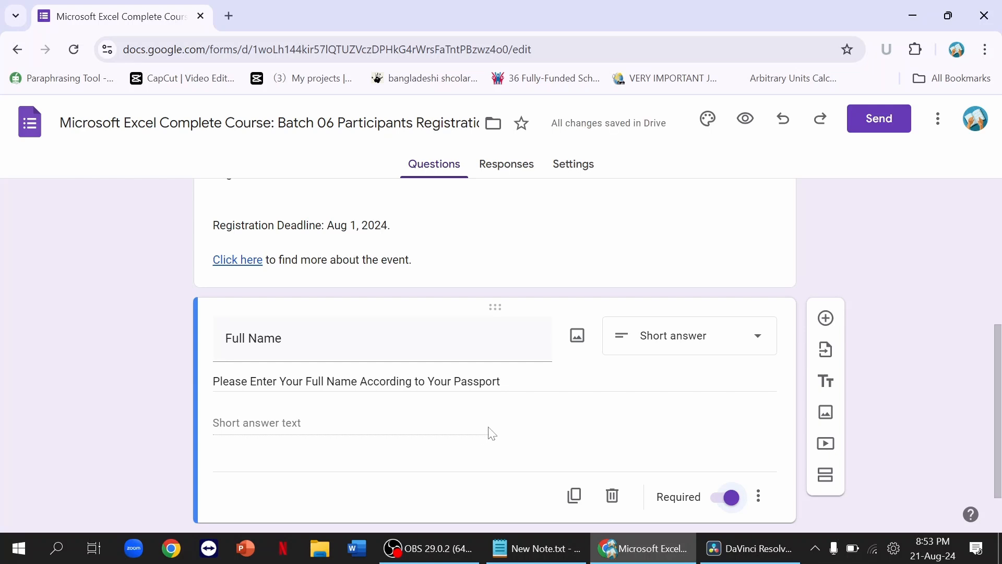
scroll(525, 443, "down", 1)
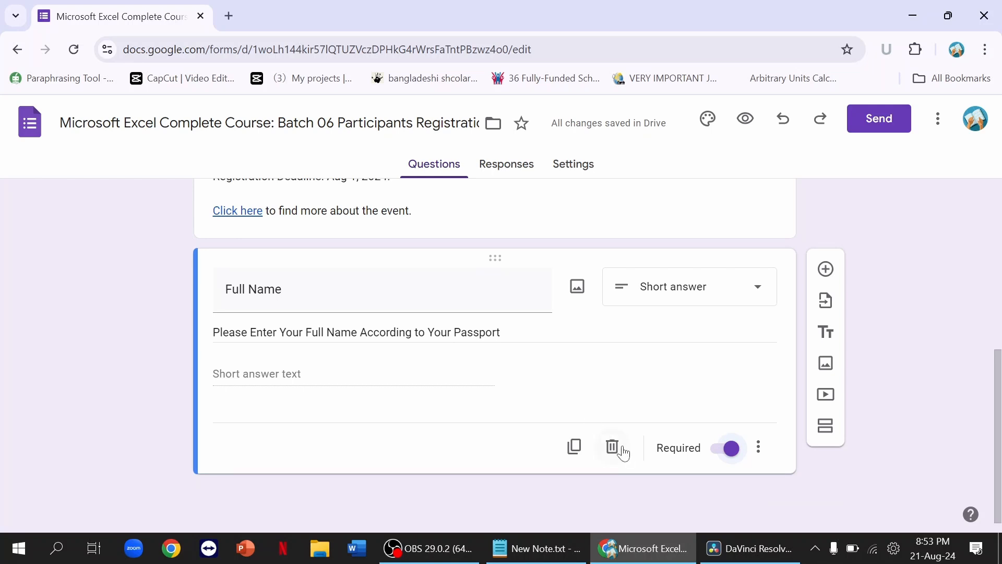
Step: Duplicate it as 'Father's Full Name', add Father's to its description, and make it optional
left_click(575, 447)
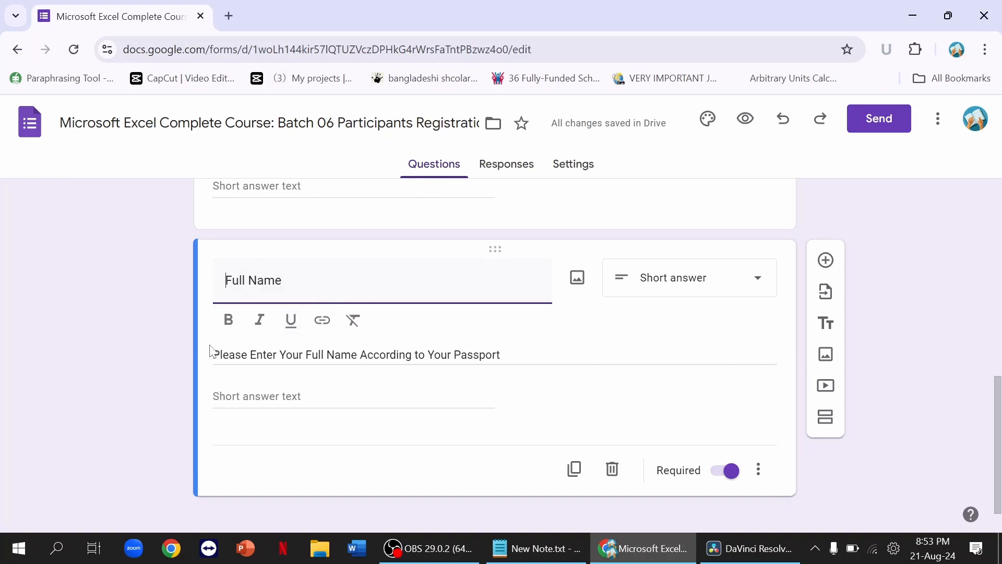
type("Father's")
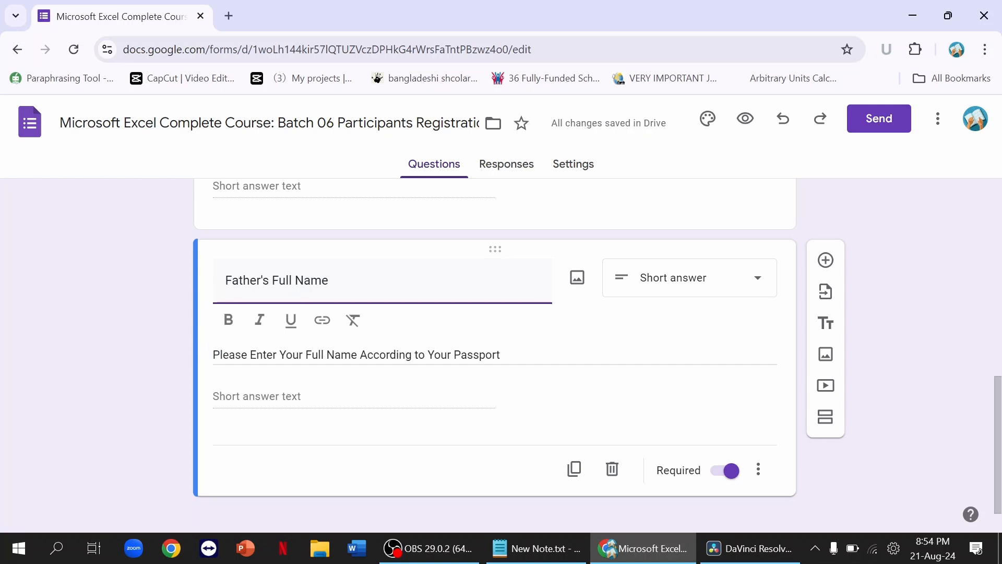
left_click(305, 356)
left_click(305, 360)
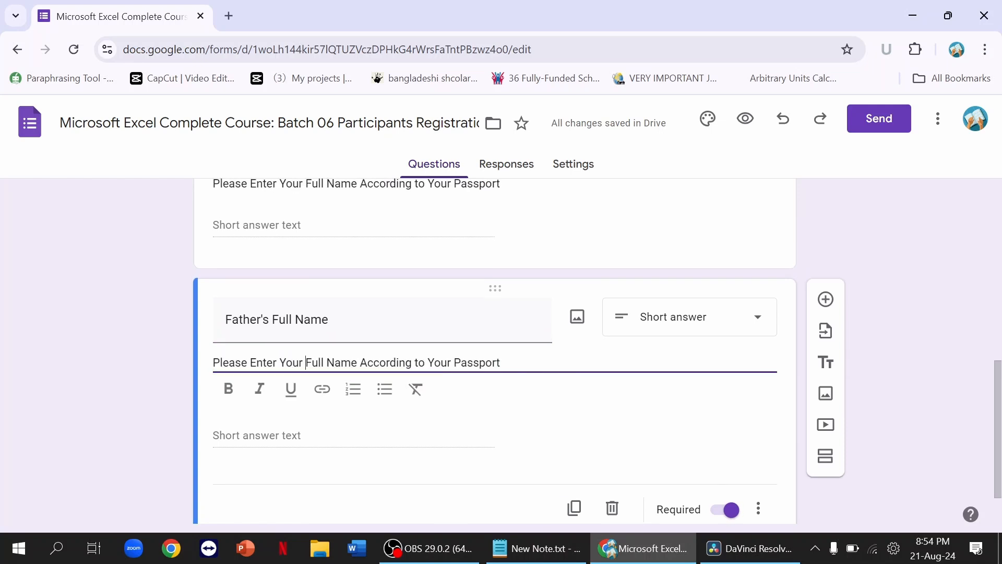
type("Father")
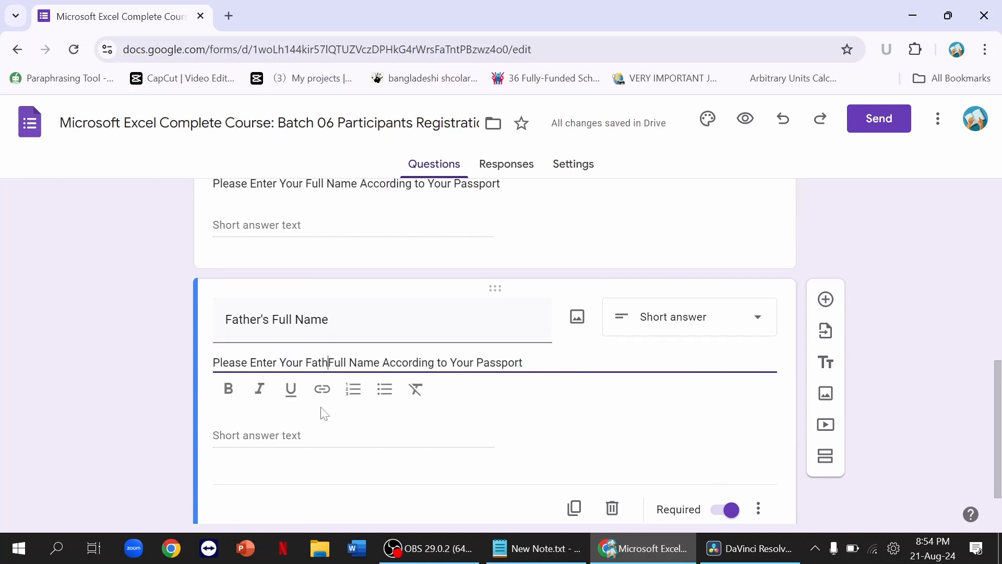
type("'s")
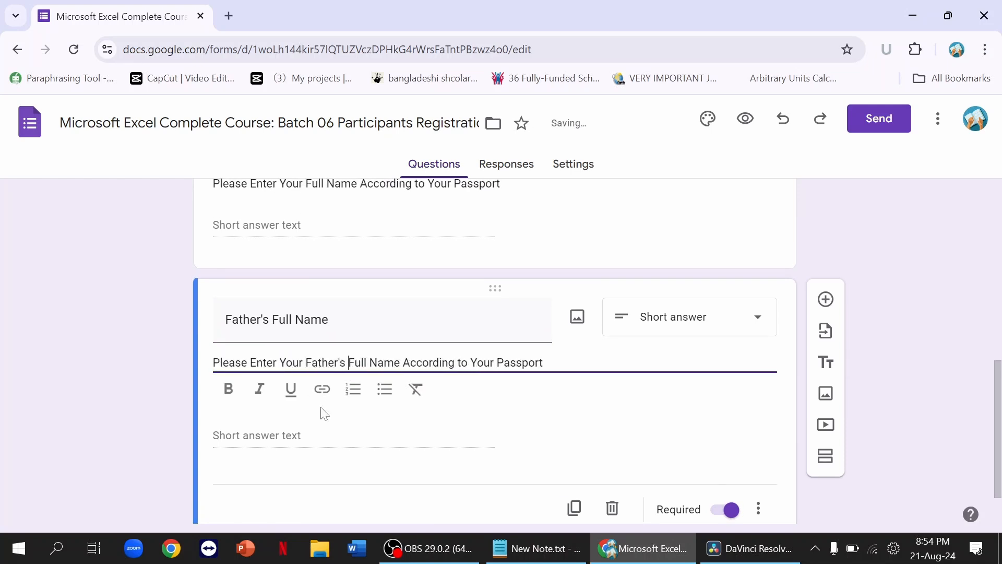
scroll(482, 399, "down", 1)
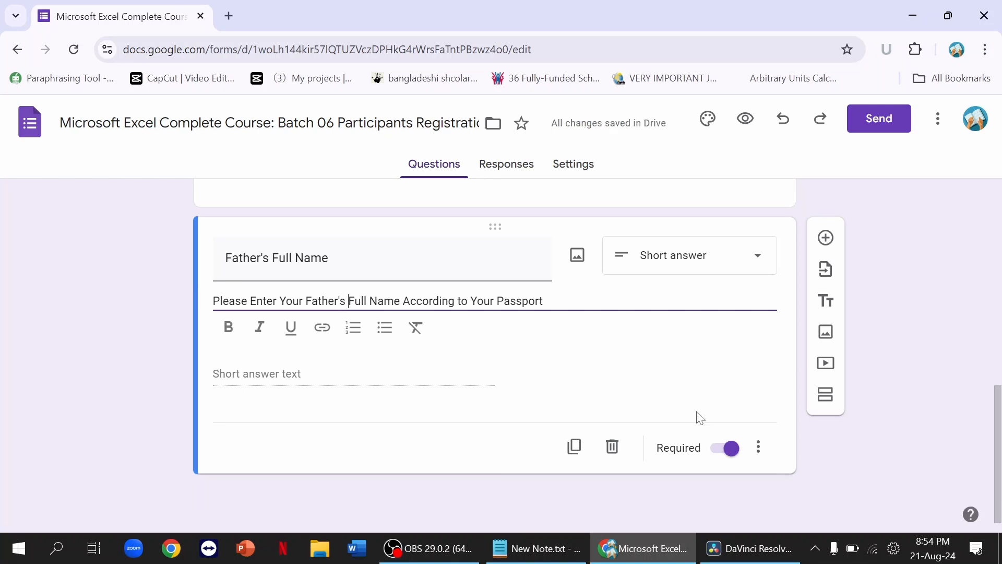
left_click(722, 452)
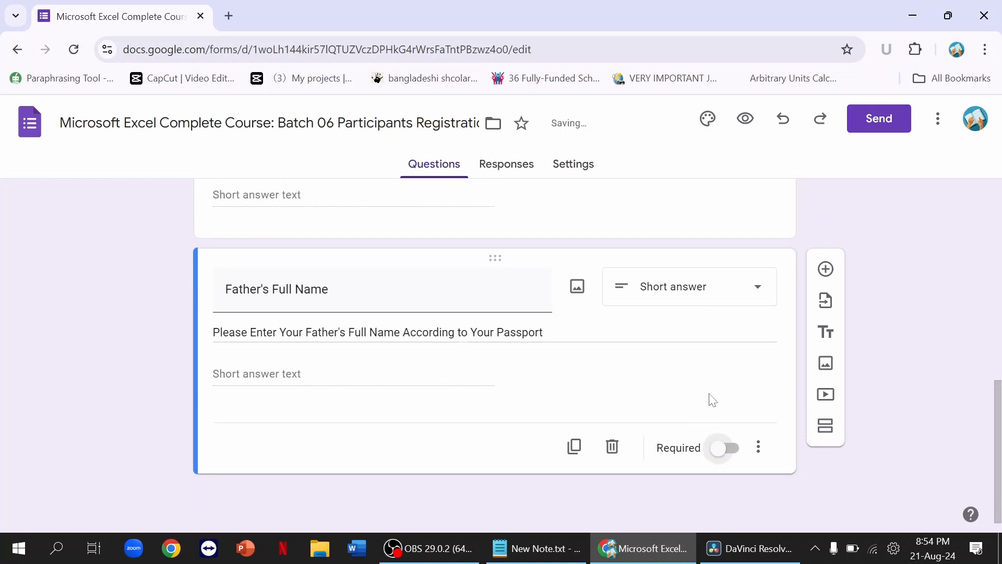
Step: Add a new question titled 'Phone Number' below Father's Full Name
left_click(825, 268)
type("P")
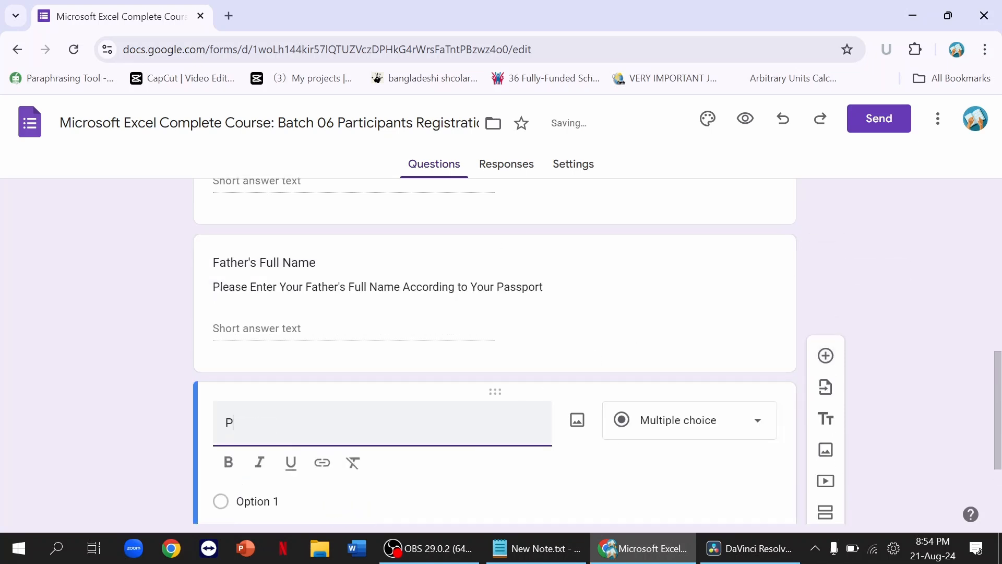
type("hone Num")
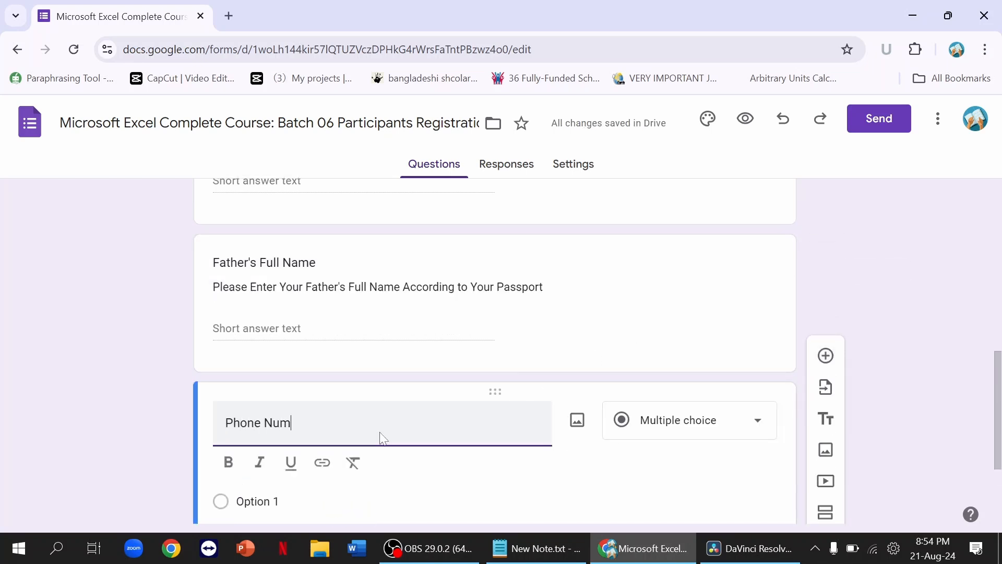
type("ber")
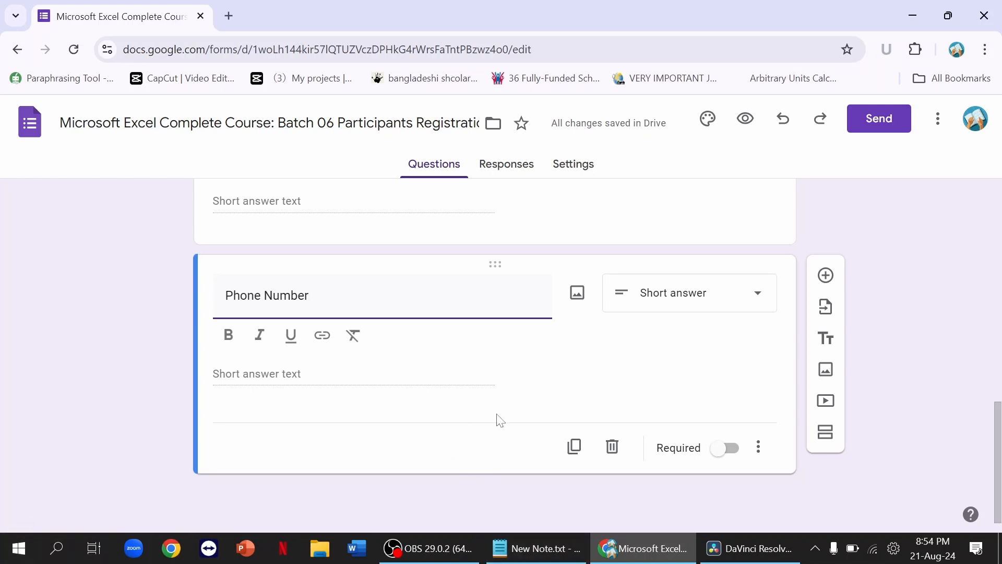
Step: Validate Phone Number as a number equal to 11 with error 'Enter an 11 digit phone number', then add a question
left_click(758, 447)
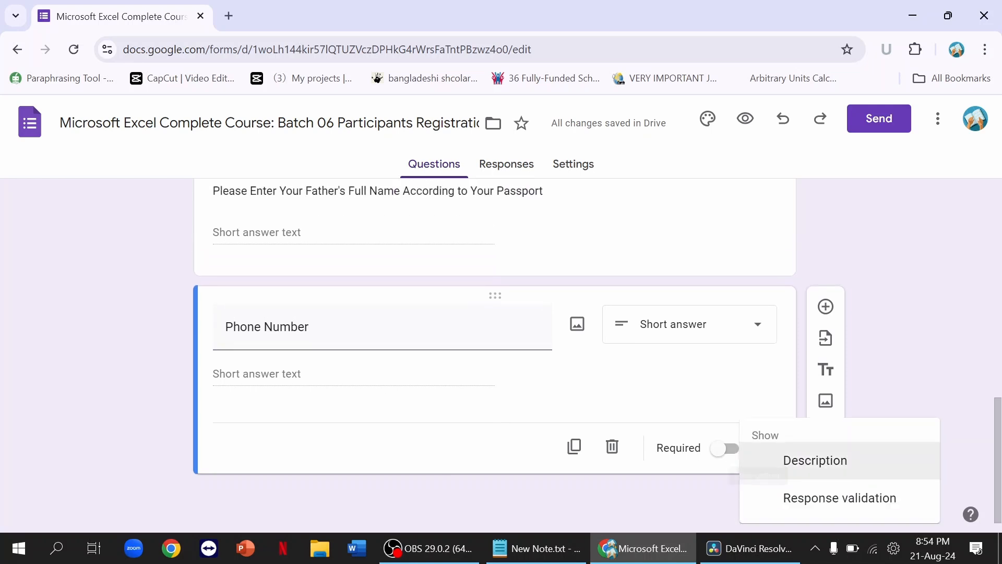
left_click(847, 500)
scroll(643, 441, "down", 1)
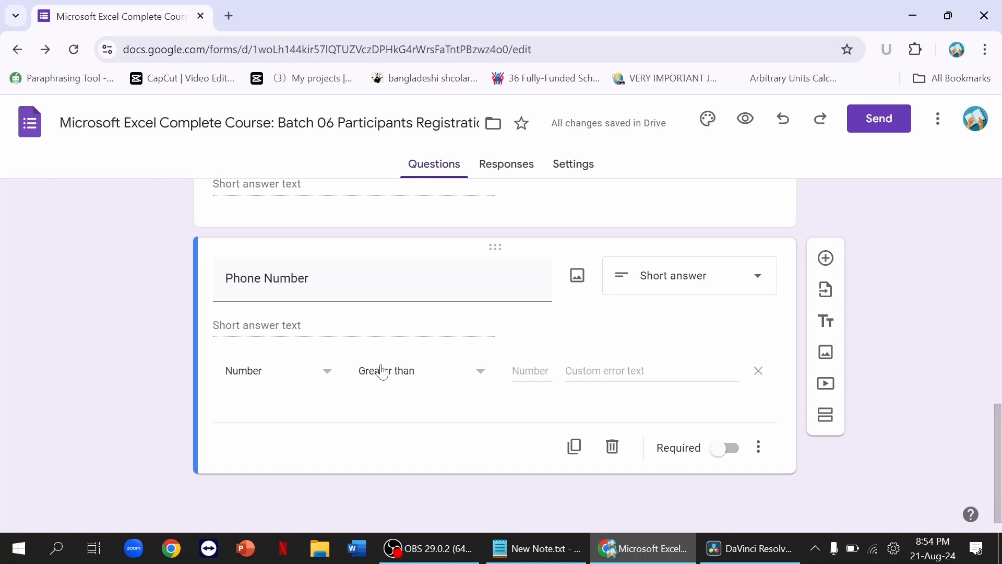
left_click(268, 376)
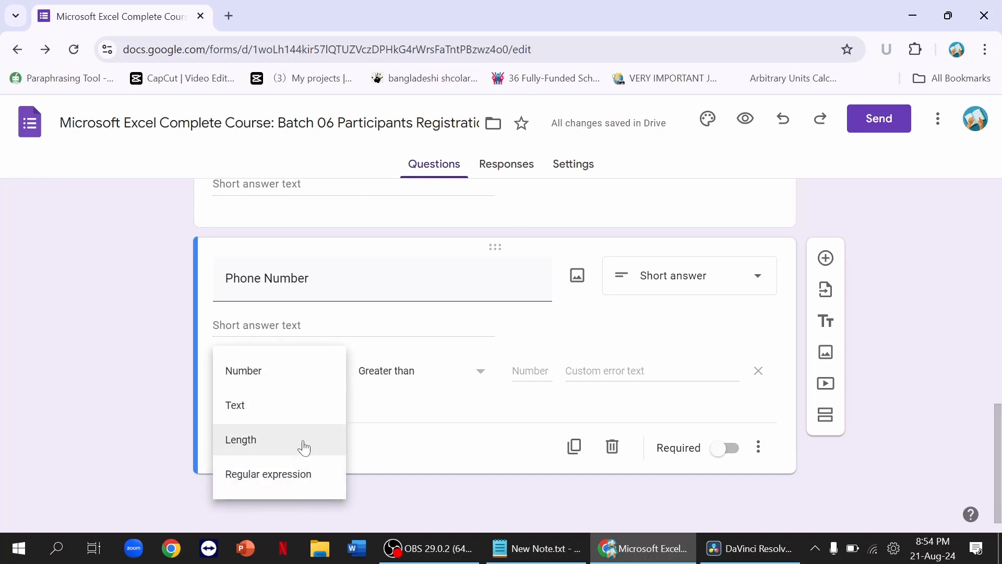
left_click(292, 380)
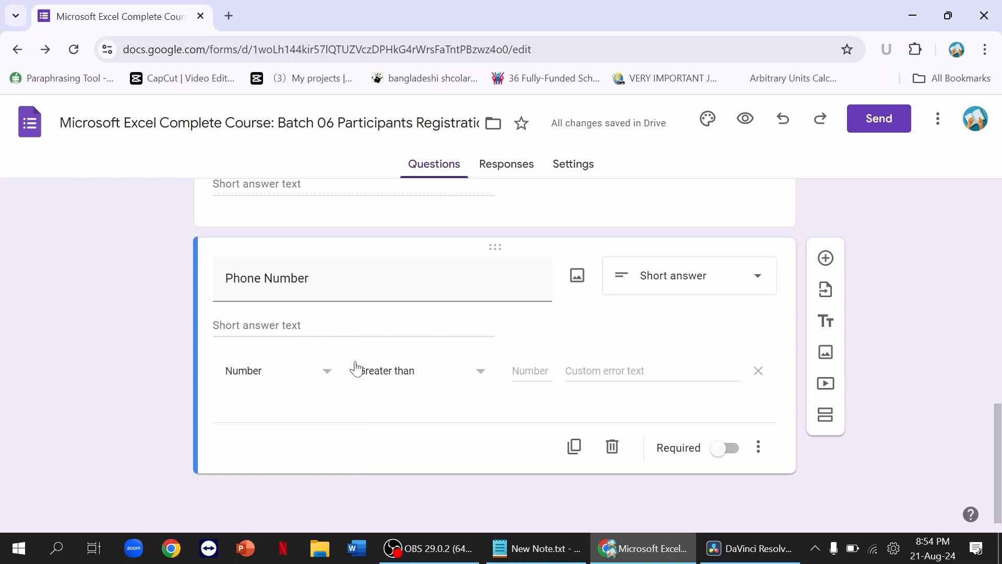
left_click(440, 373)
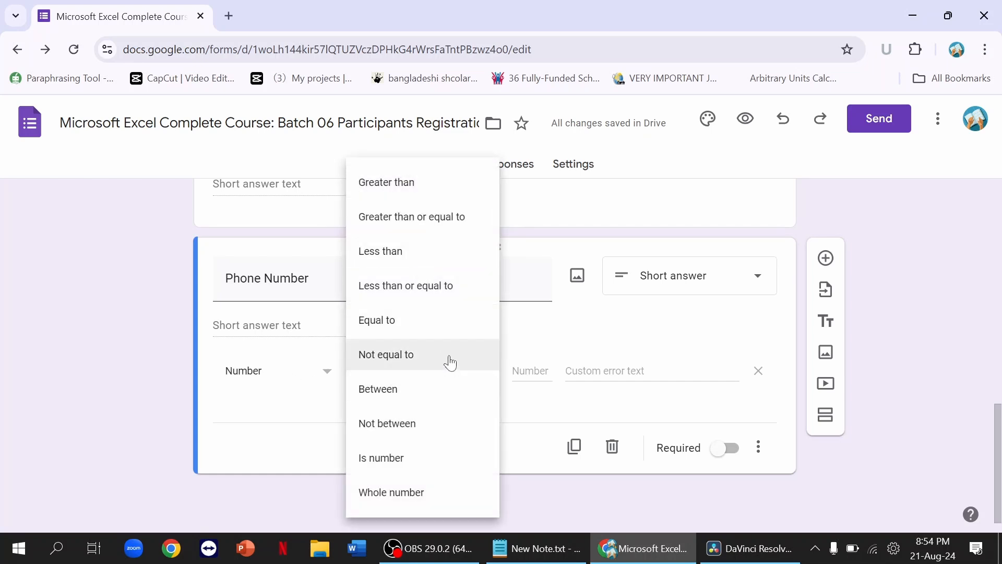
left_click(447, 327)
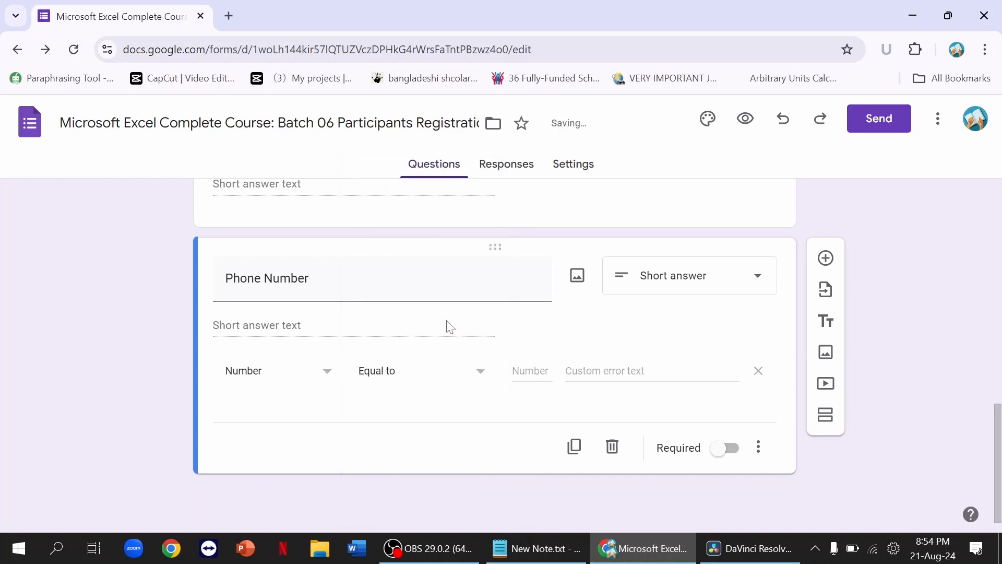
key("Tab")
type("11")
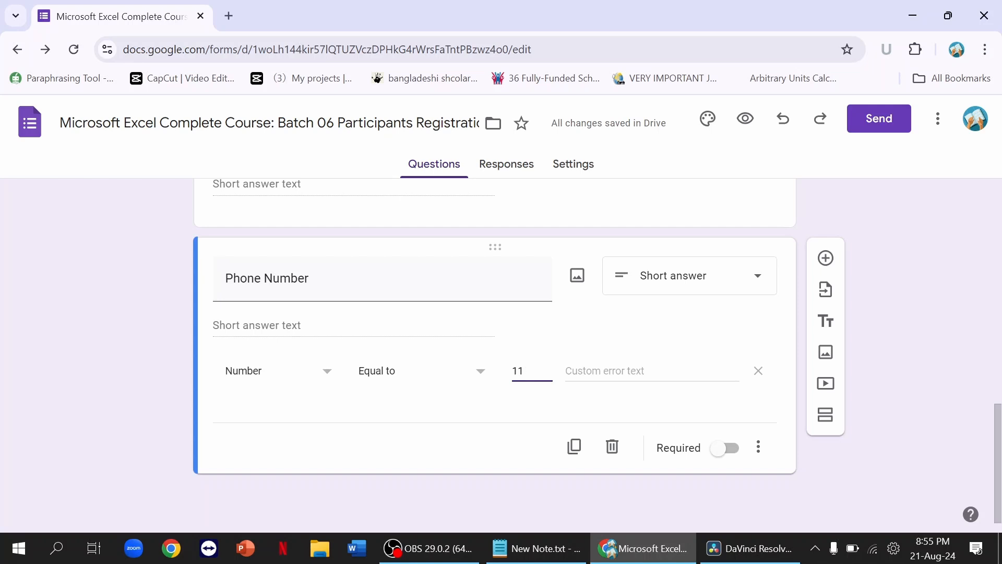
key("Tab")
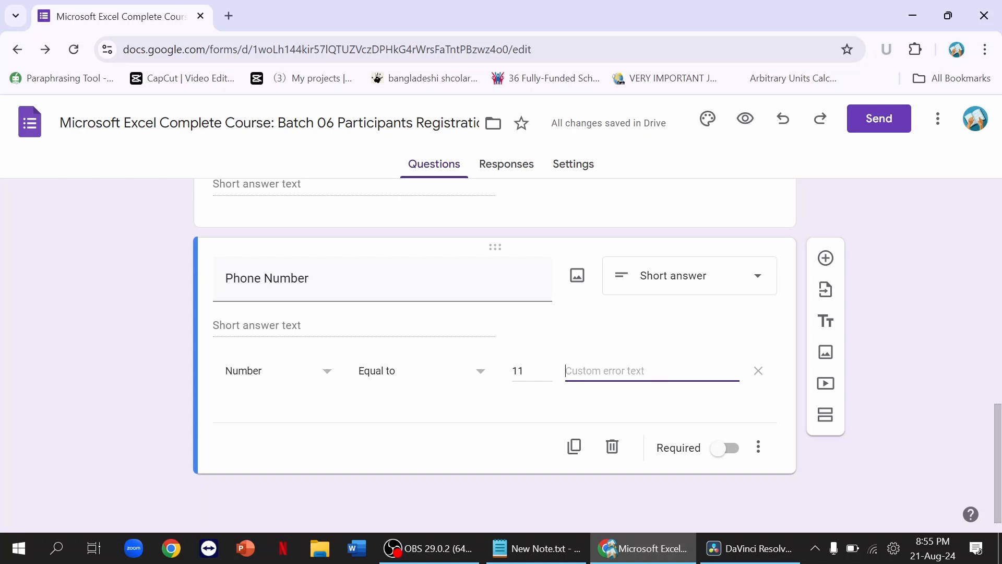
type("Enter")
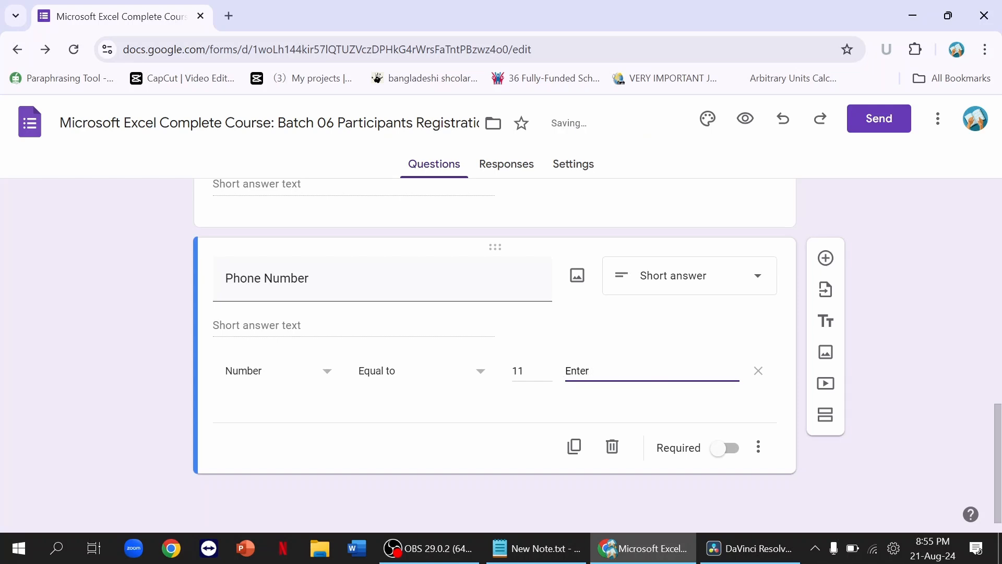
type(" an 11 digit phone number")
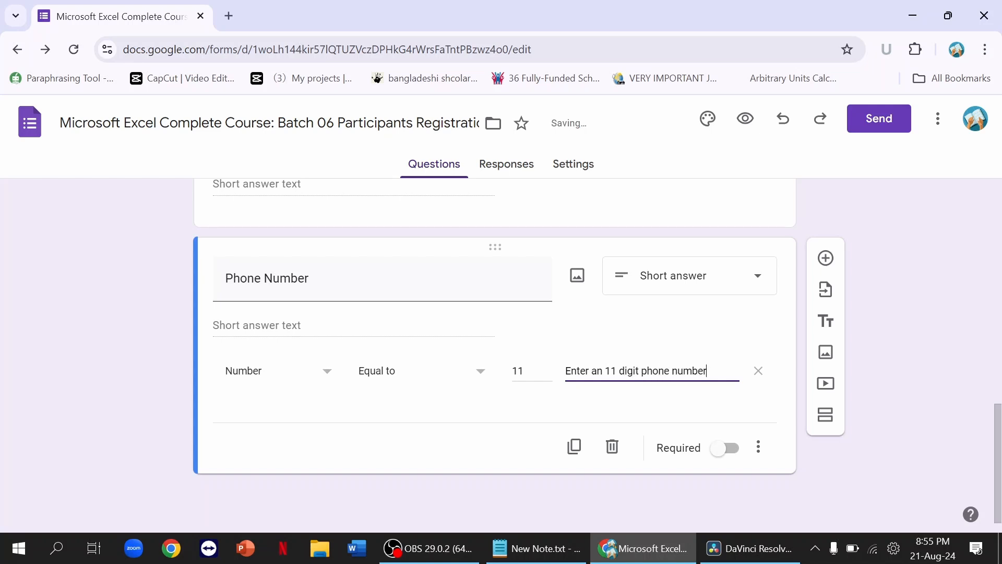
left_click(826, 258)
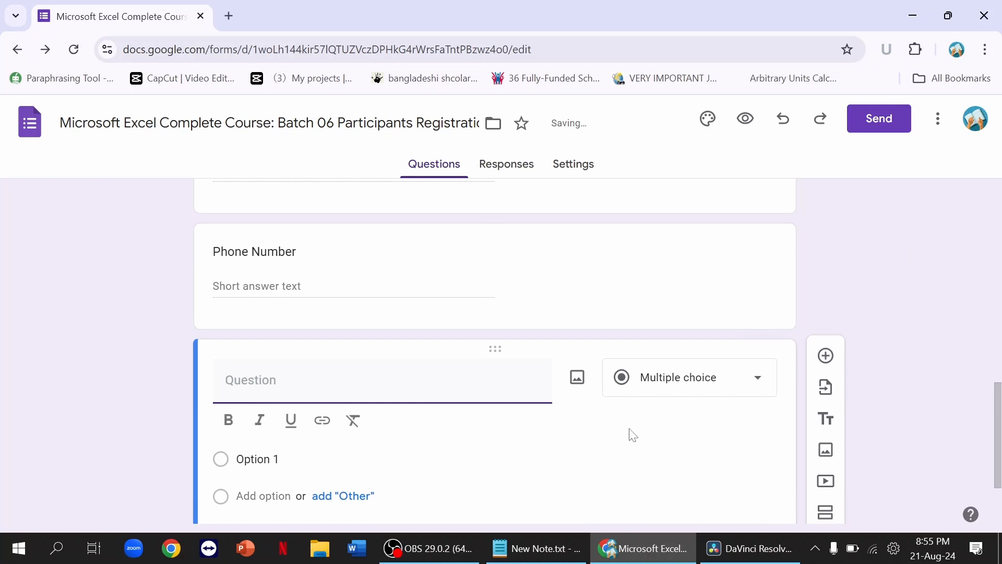
Step: Title the new question 'Email address', fixing the typo
type("Ema")
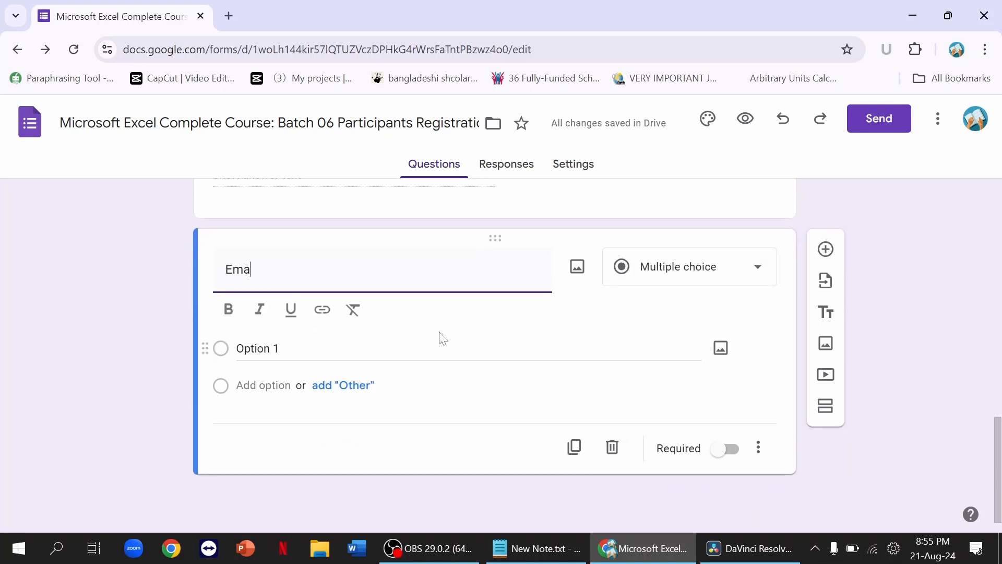
type("il ddre")
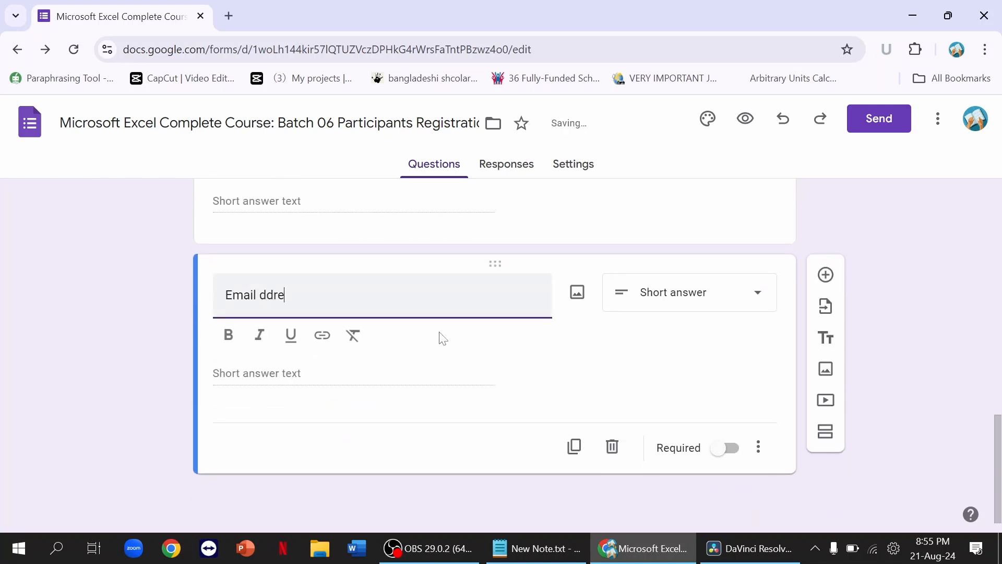
type("ss")
key("ctrl+Left")
type("a")
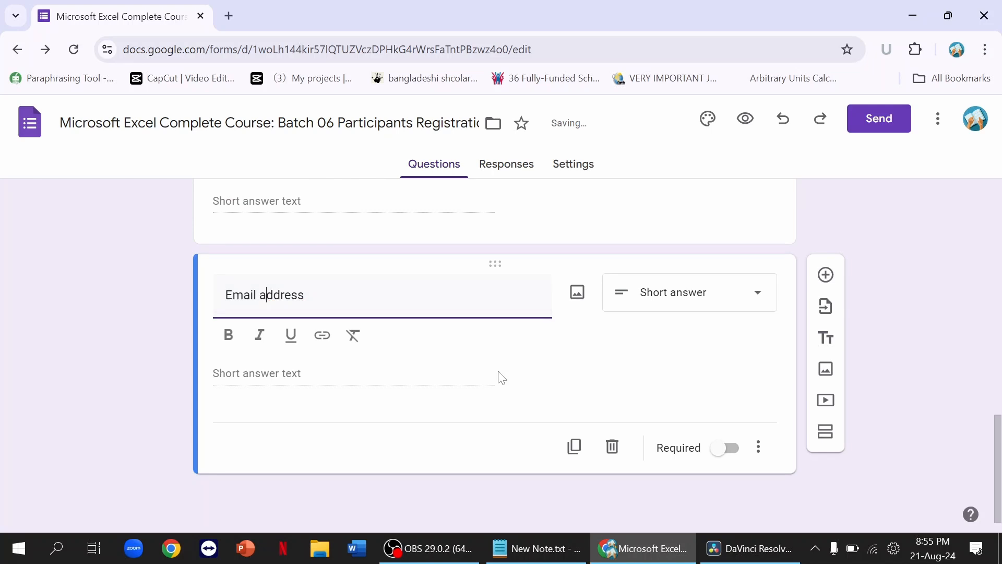
Step: Accept only valid email addresses (Text > Email validation) and mark Email address required
left_click(753, 446)
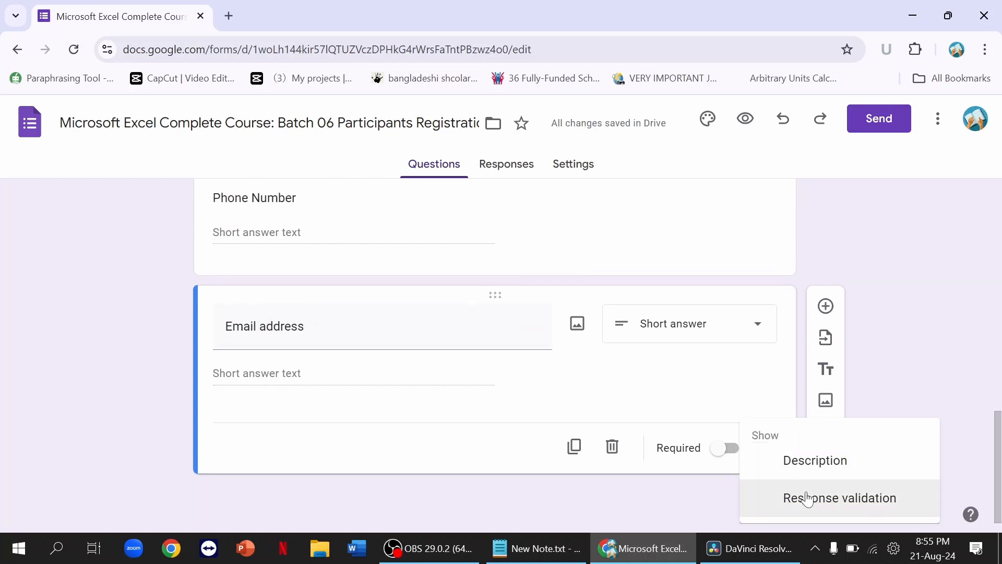
left_click(805, 500)
left_click(299, 419)
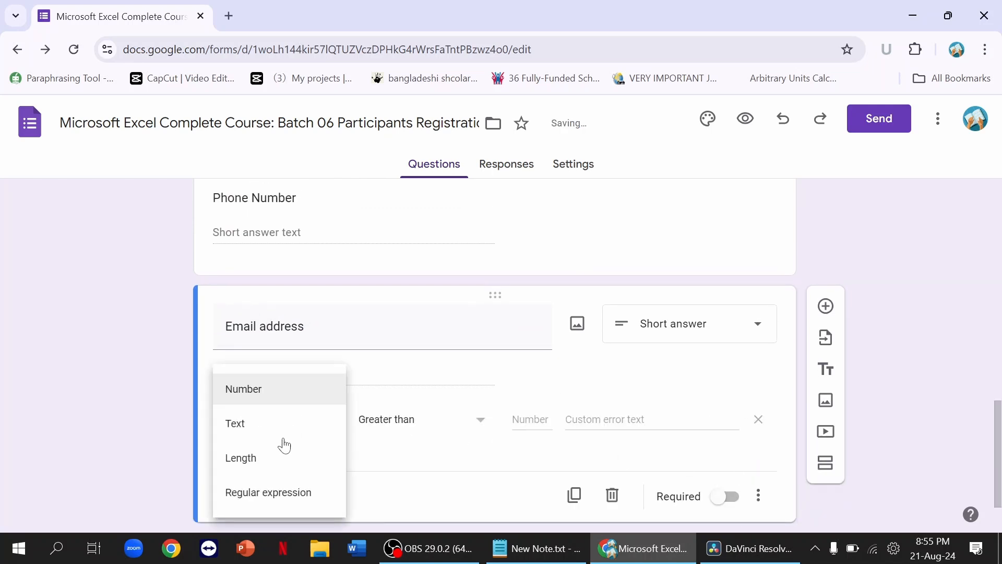
left_click(264, 429)
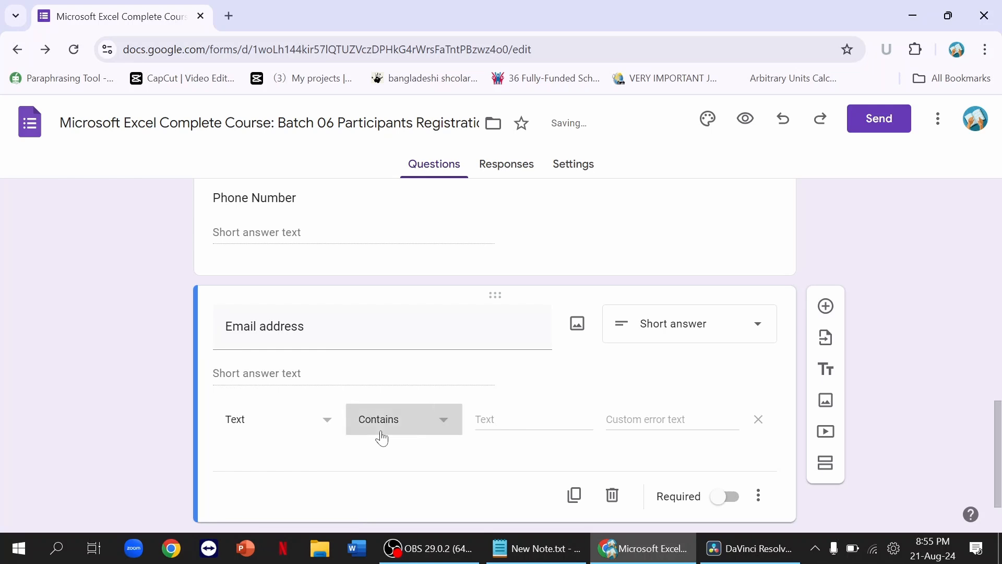
left_click(381, 432)
left_click(395, 462)
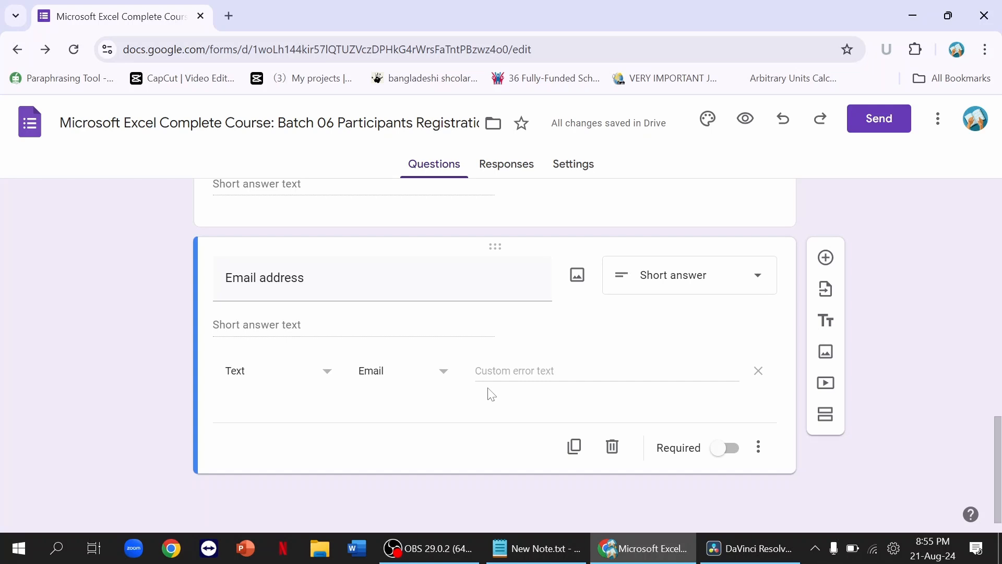
left_click(725, 448)
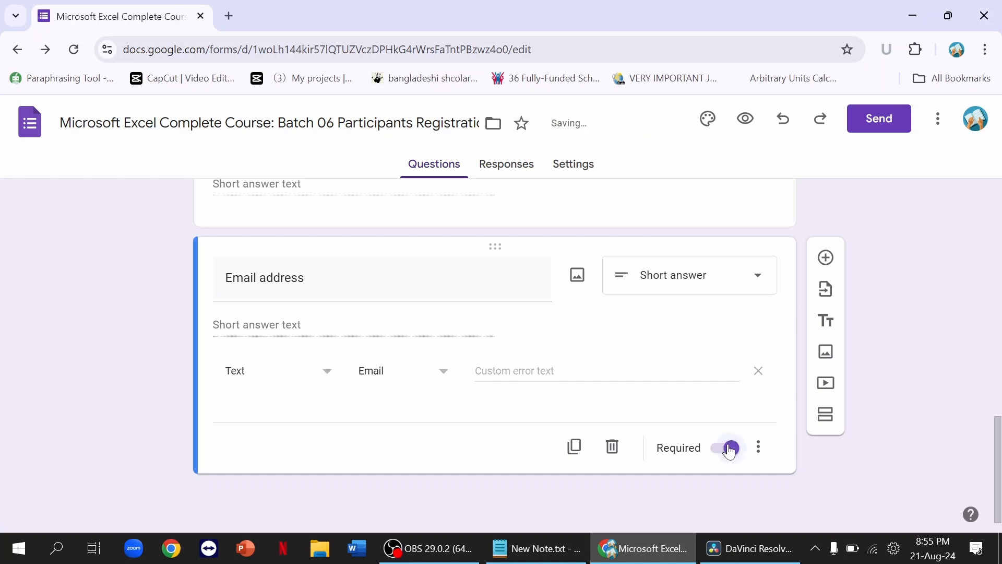
Step: Add a new question titled 'Academic Qualification' below Email address
left_click(825, 257)
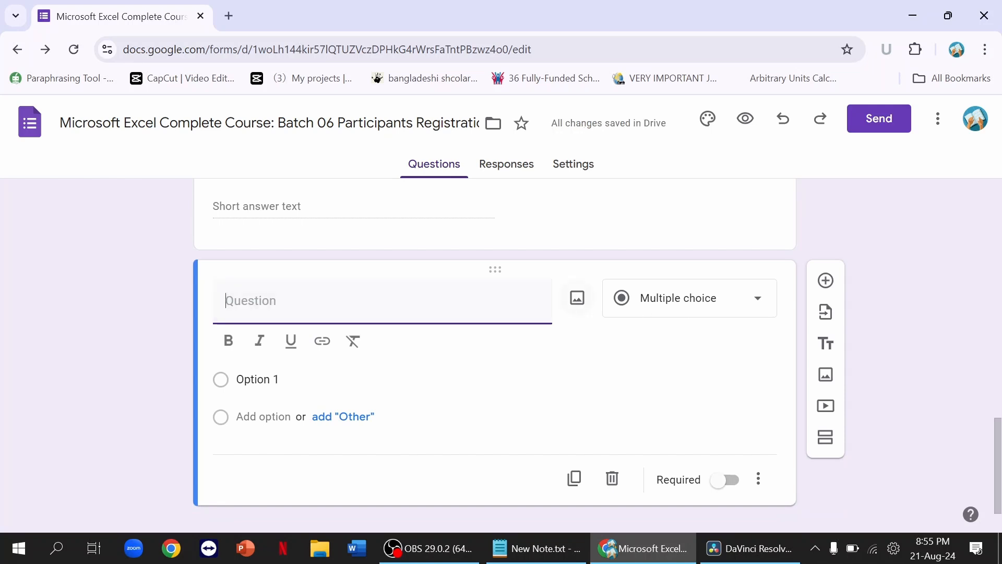
type("A")
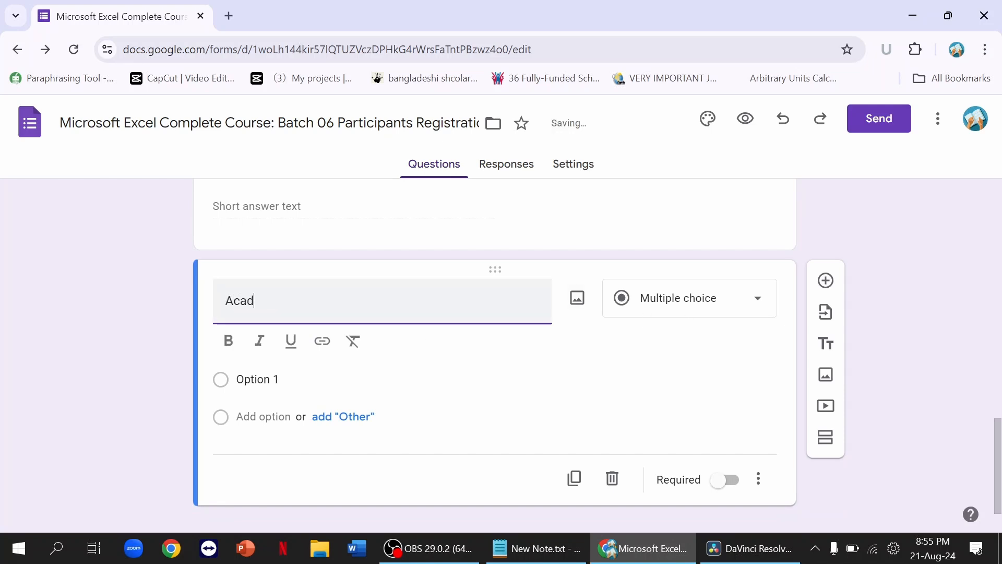
type("cad")
key("BackSpace")
type("demic ")
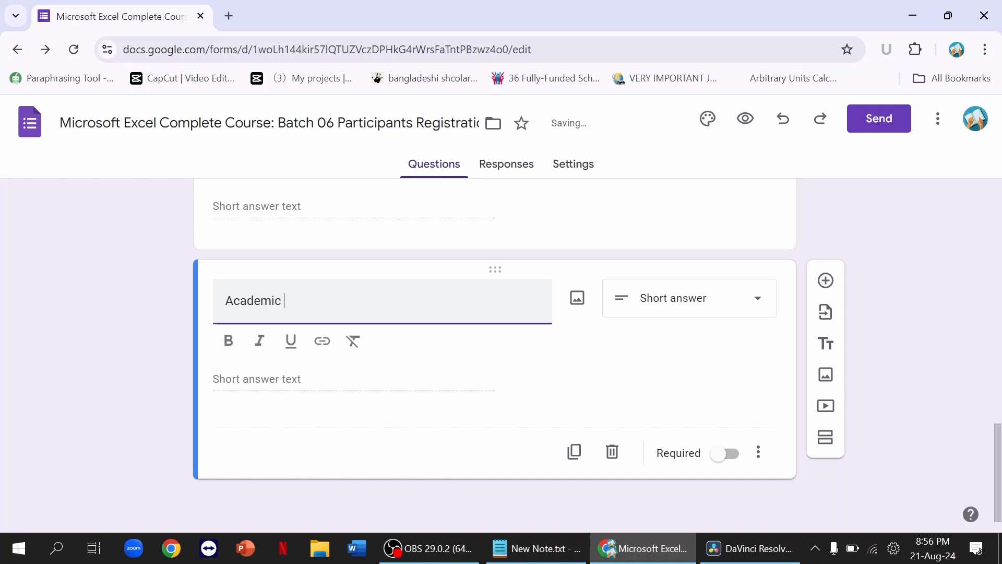
type("Quali")
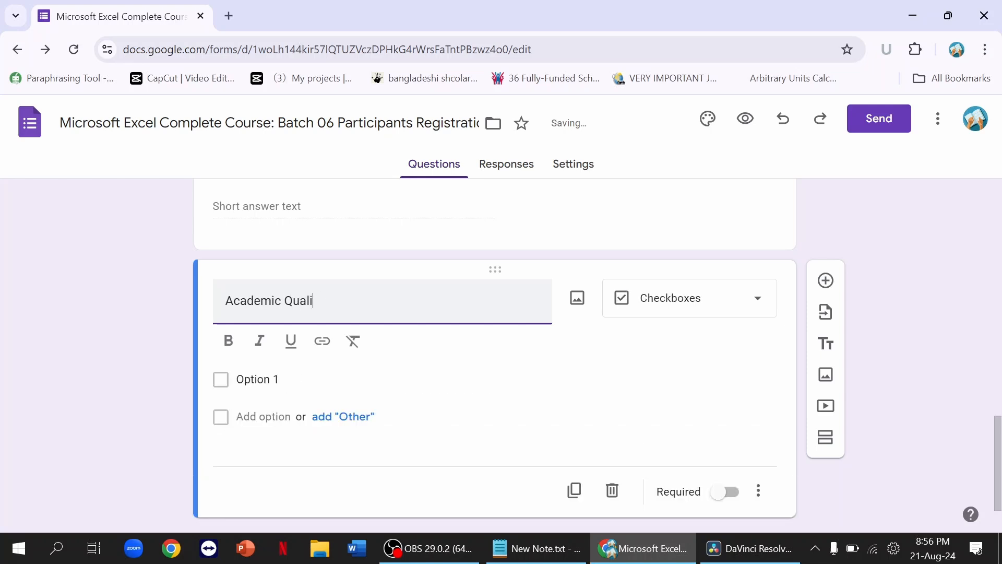
type("cafication")
scroll(476, 317, "down", 1)
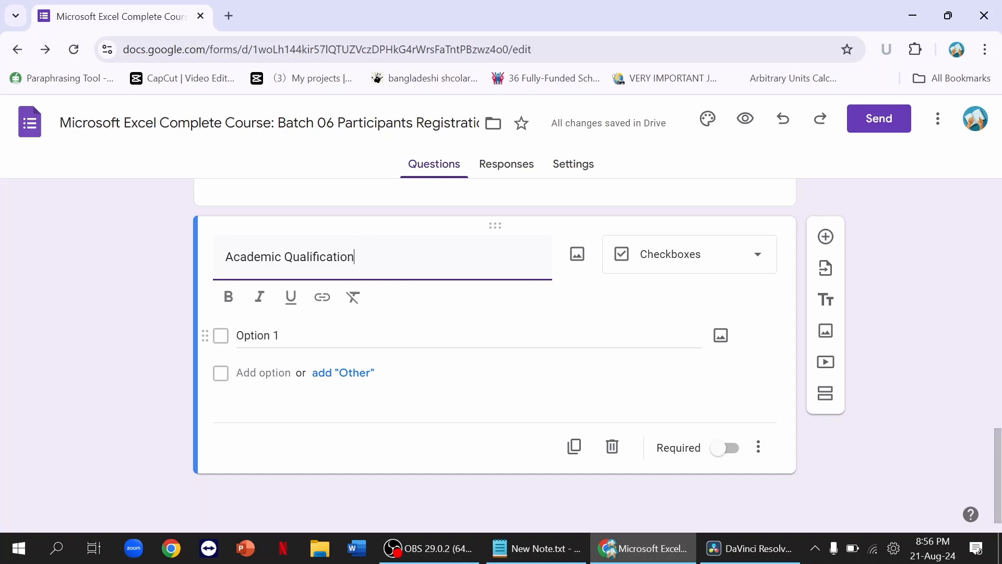
Step: Enter the options High school, College, Udergraduate and Postgraduate
left_click(292, 335)
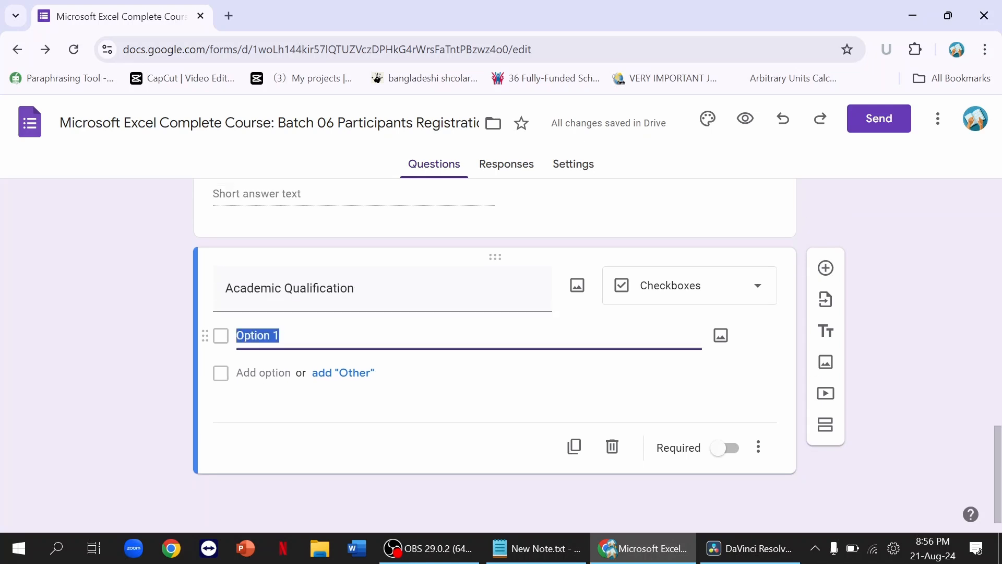
type("High school")
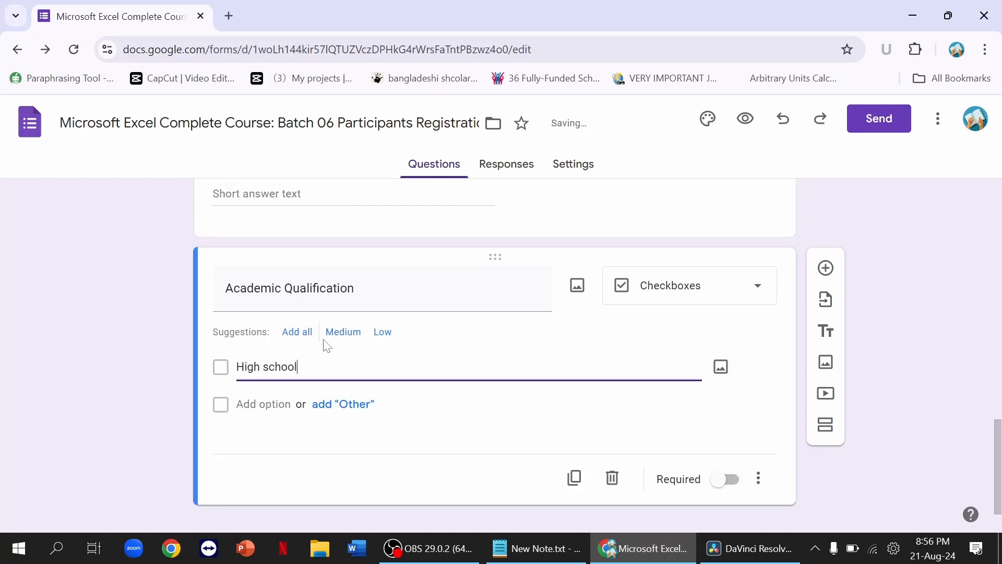
left_click(266, 405)
type("College")
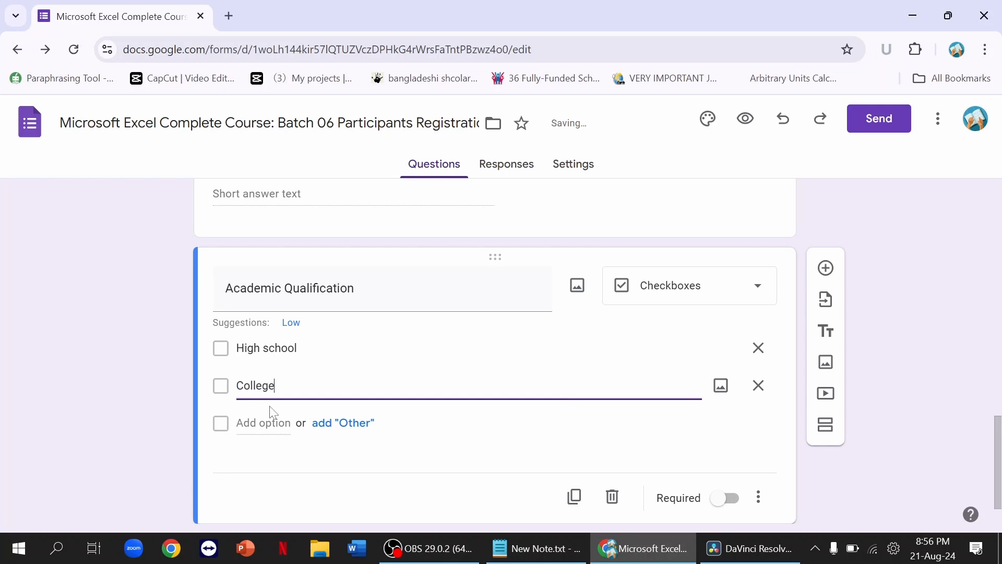
left_click(264, 423)
type("Udergra")
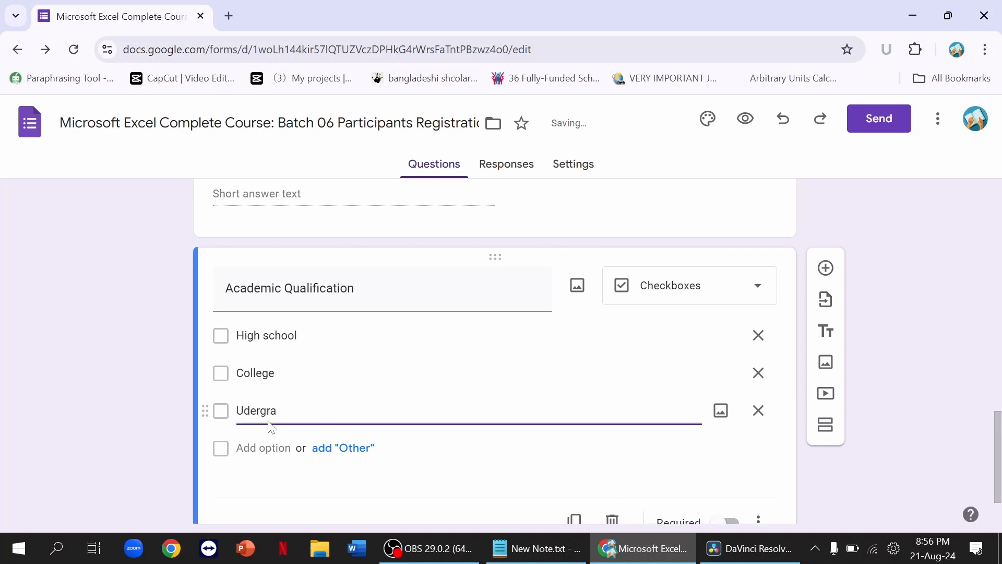
type("duate")
key("Return")
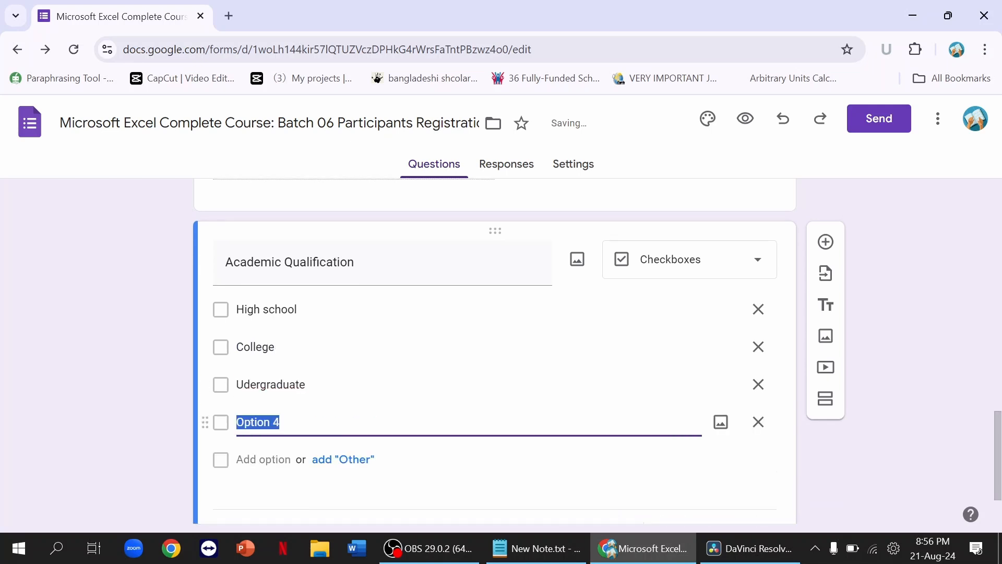
type("Post ")
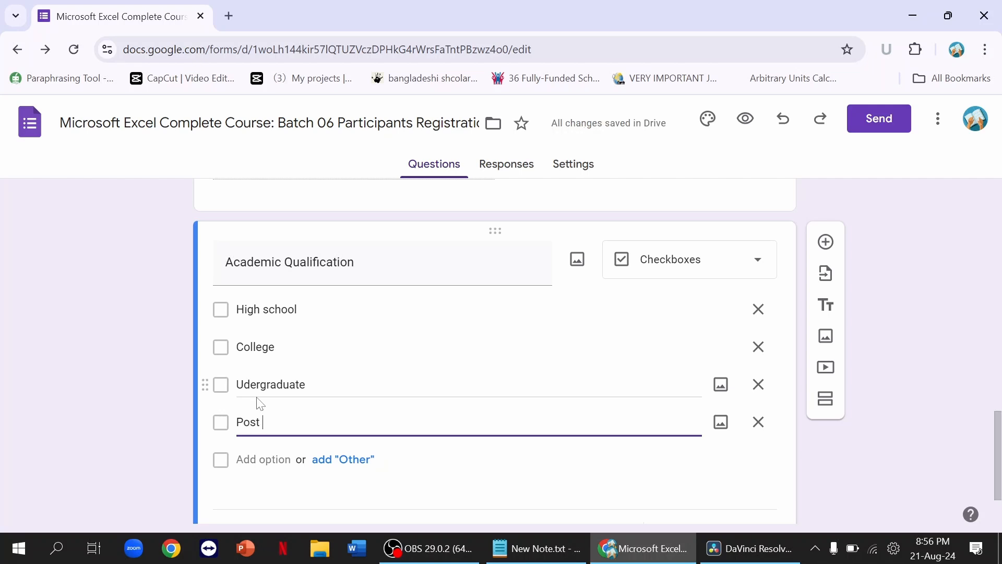
type("Graduate")
left_click(272, 422)
key("BackSpace")
key("BackSpace")
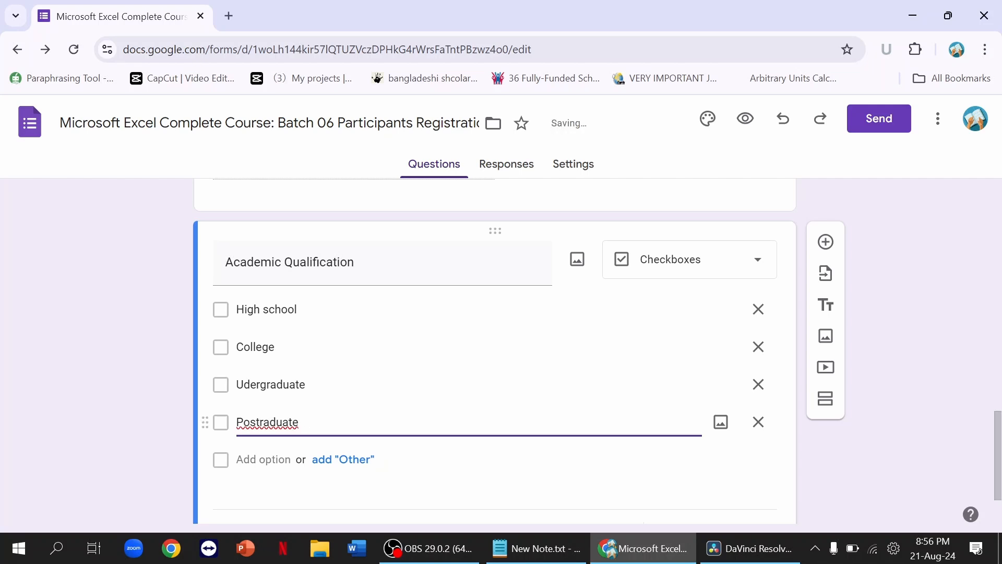
type("g")
Step: Add an 'Other' option to the Academic Qualification question
left_click(346, 442)
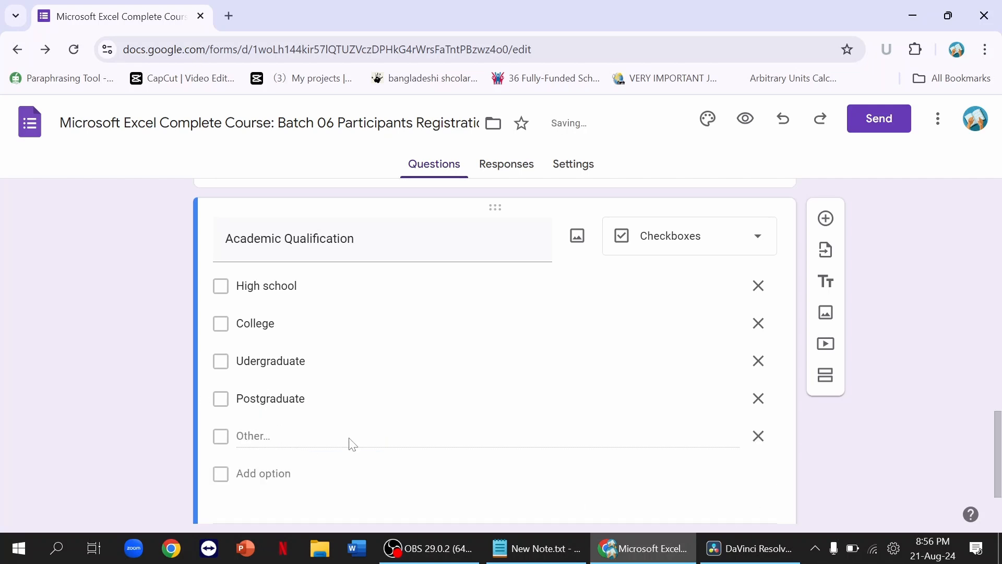
key("ctrl+z")
left_click(347, 436)
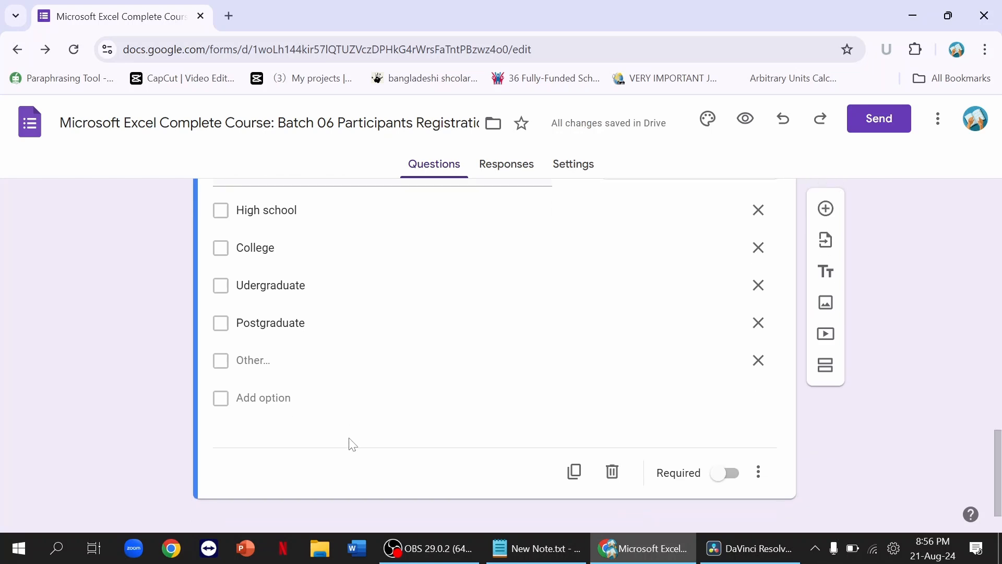
scroll(348, 444, "down", 1)
scroll(350, 443, "up", 1)
scroll(554, 384, "up", 1)
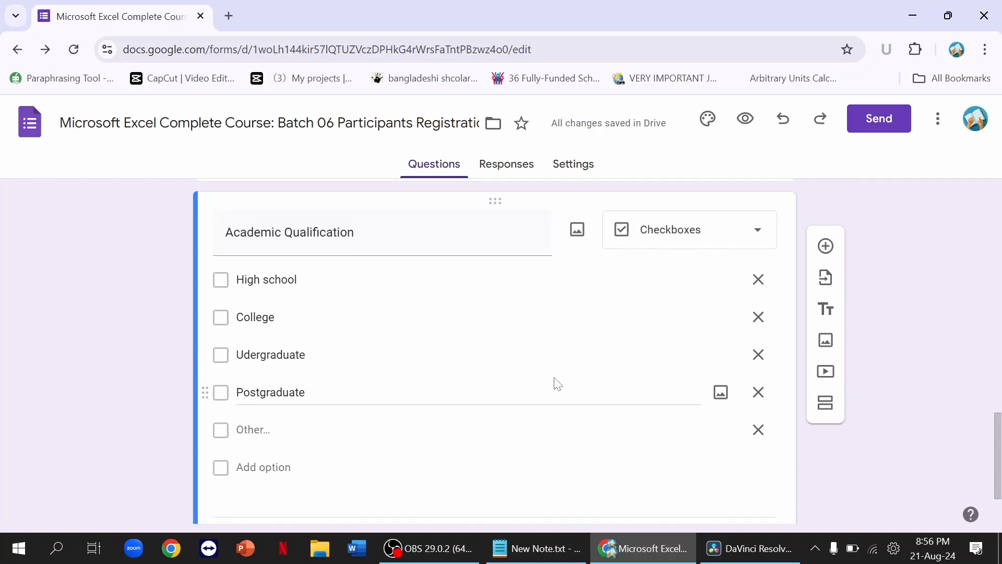
Step: Change the Academic Qualification question type from Checkboxes to Multiple choice
left_click(661, 240)
left_click(662, 193)
scroll(581, 308, "down", 1)
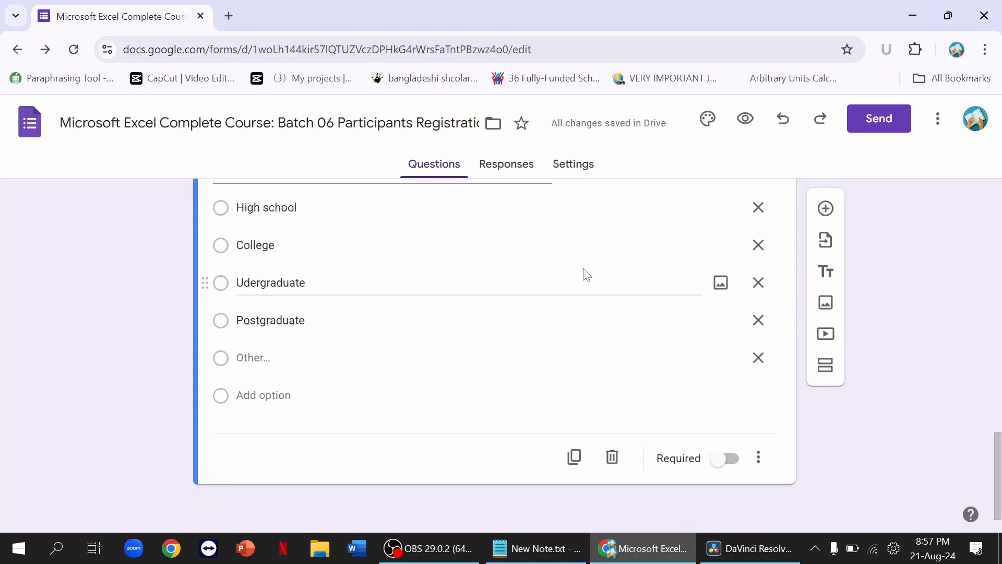
scroll(585, 274, "up", 3)
scroll(584, 272, "up", 10)
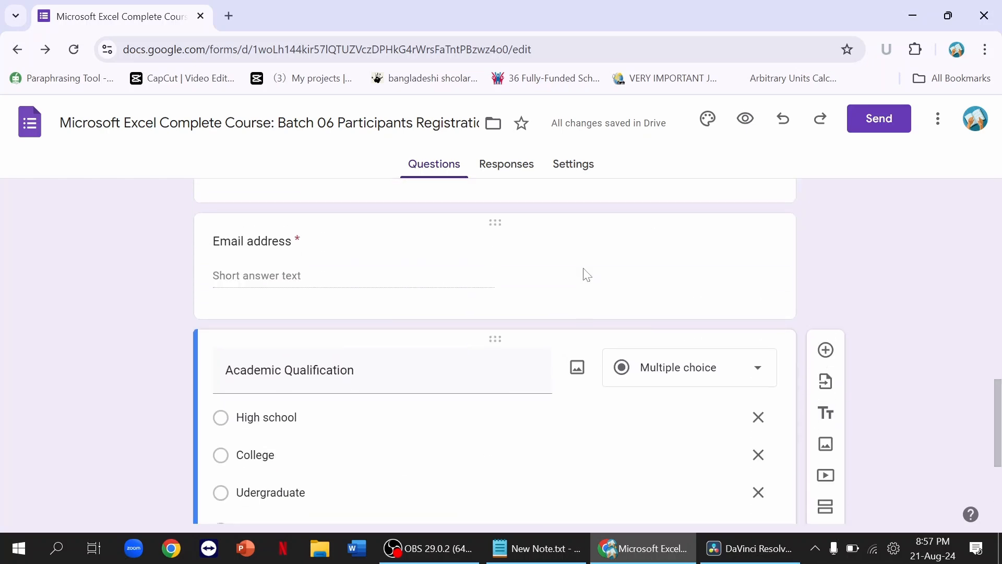
scroll(581, 273, "up", 8)
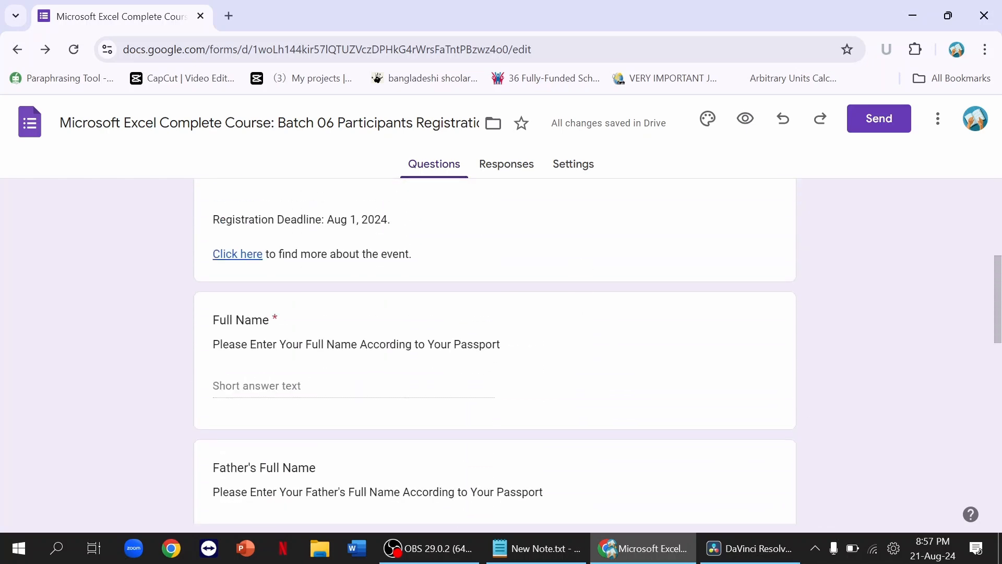
scroll(584, 273, "up", 2)
scroll(584, 273, "down", 18)
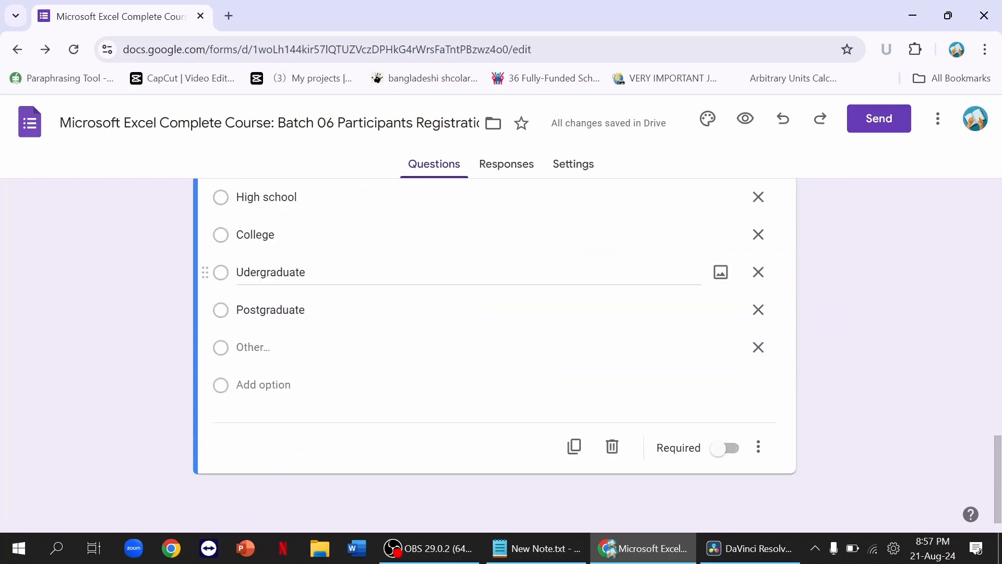
Step: Preview the form in a new tab, scroll through all five questions, then return to the editor
left_click(745, 121)
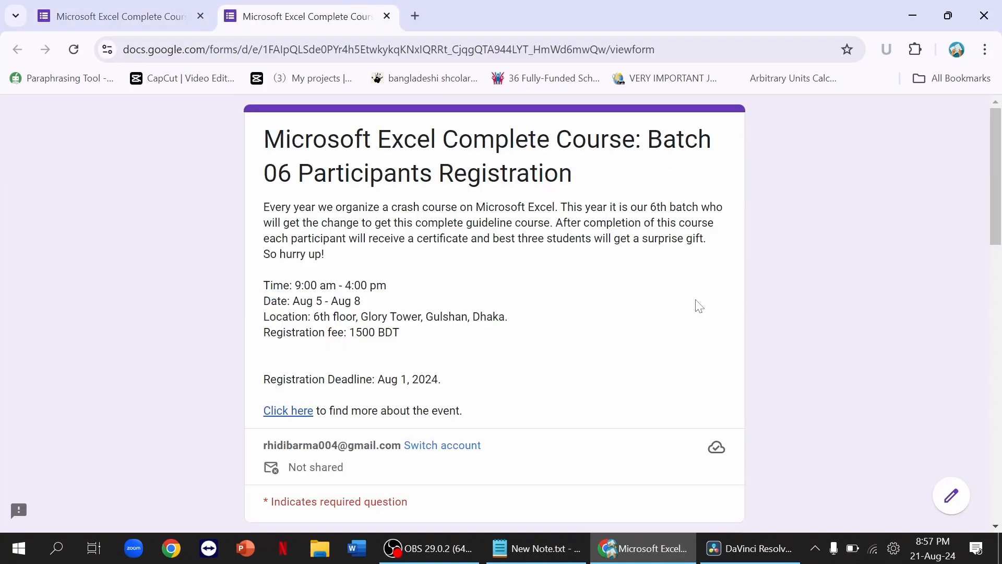
scroll(616, 282, "down", 1)
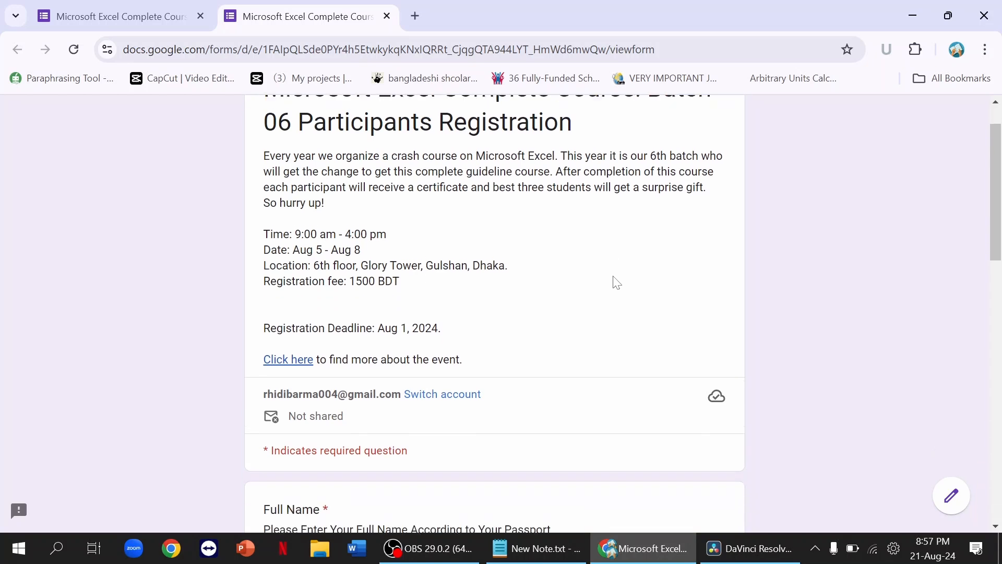
scroll(616, 282, "down", 8)
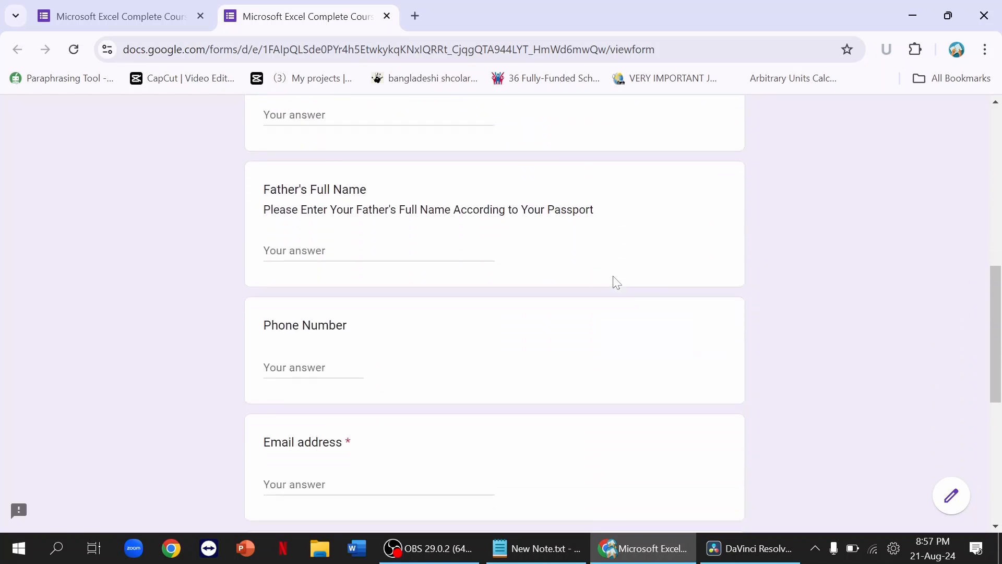
scroll(616, 282, "down", 7)
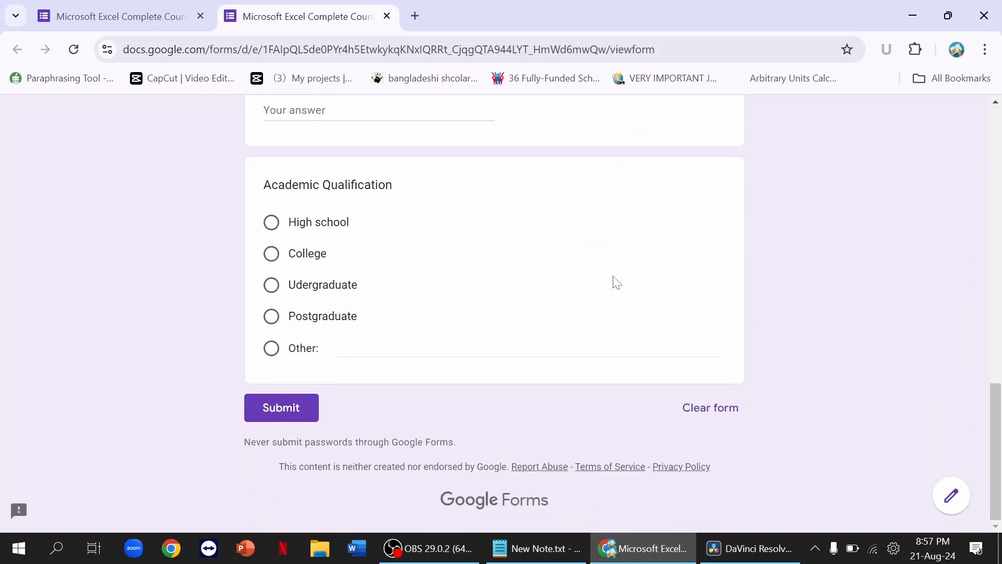
scroll(616, 282, "up", 5)
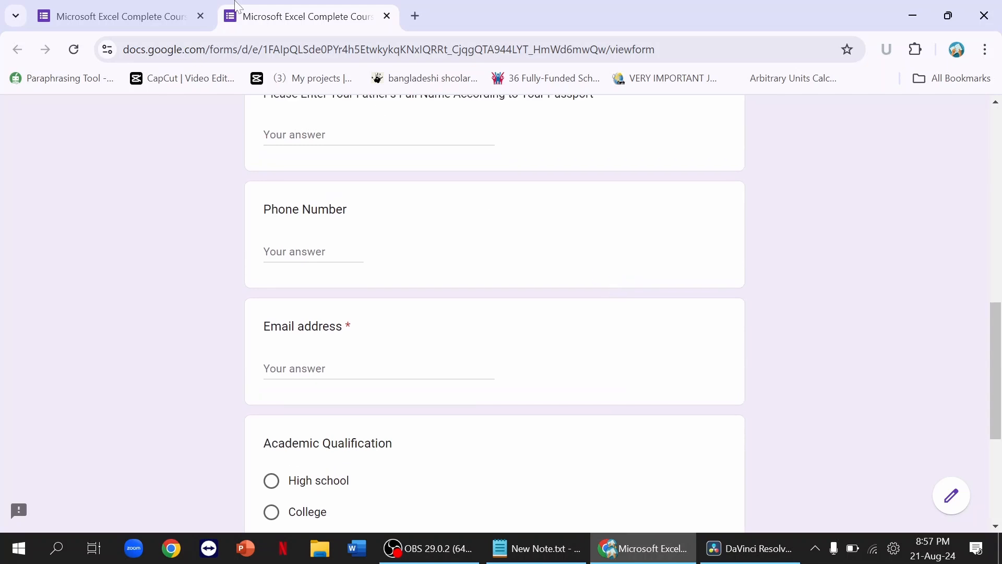
left_click(130, 13)
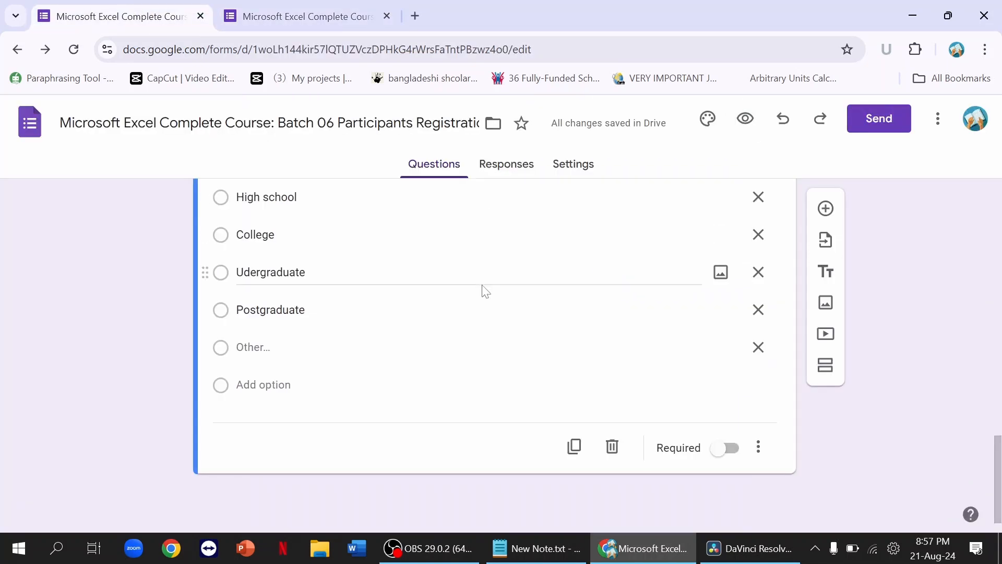
Step: Add a linear-scale question 'What level of skill do you have in Microsoft Excel'
scroll(485, 290, "up", 1)
scroll(485, 291, "down", 1)
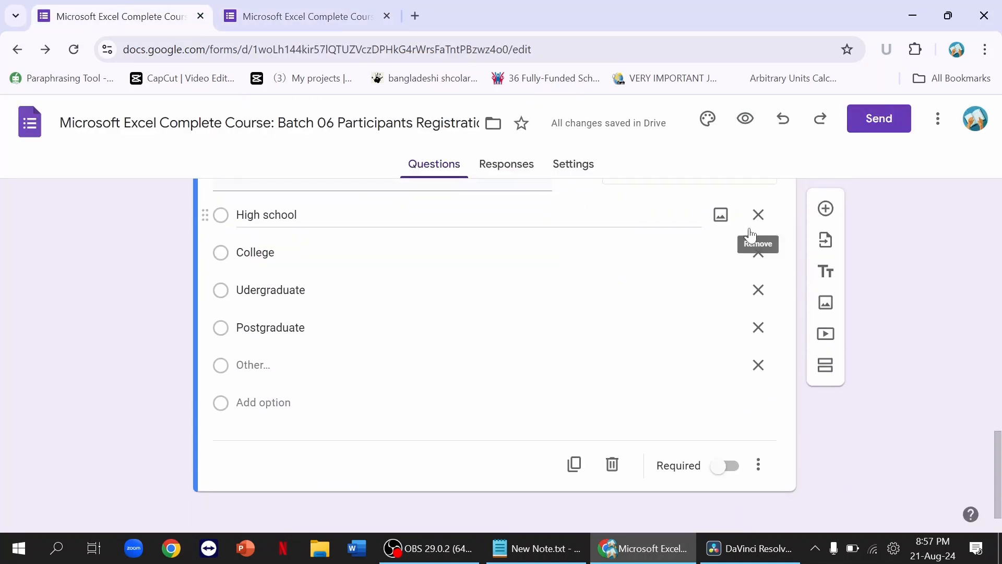
left_click(824, 210)
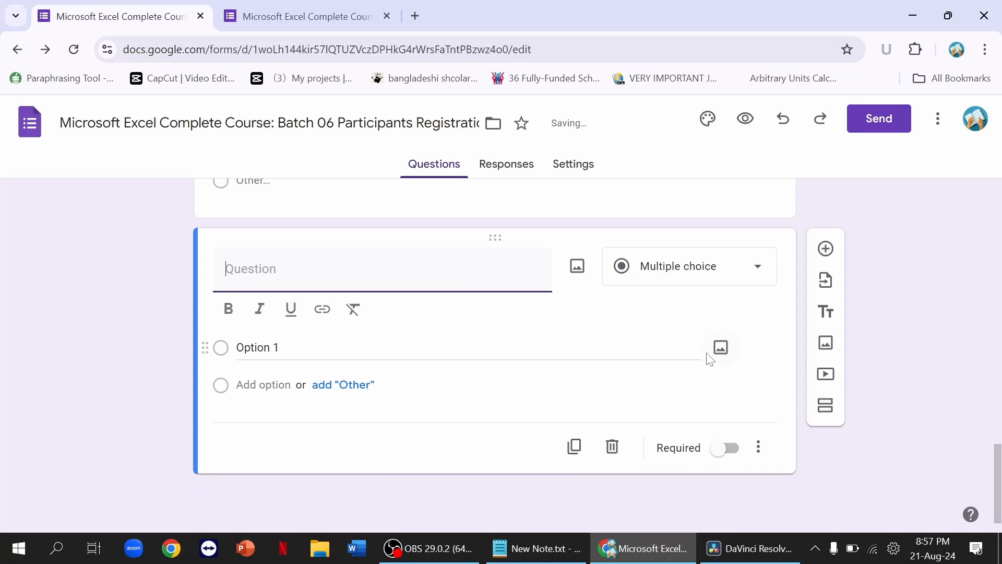
left_click(687, 278)
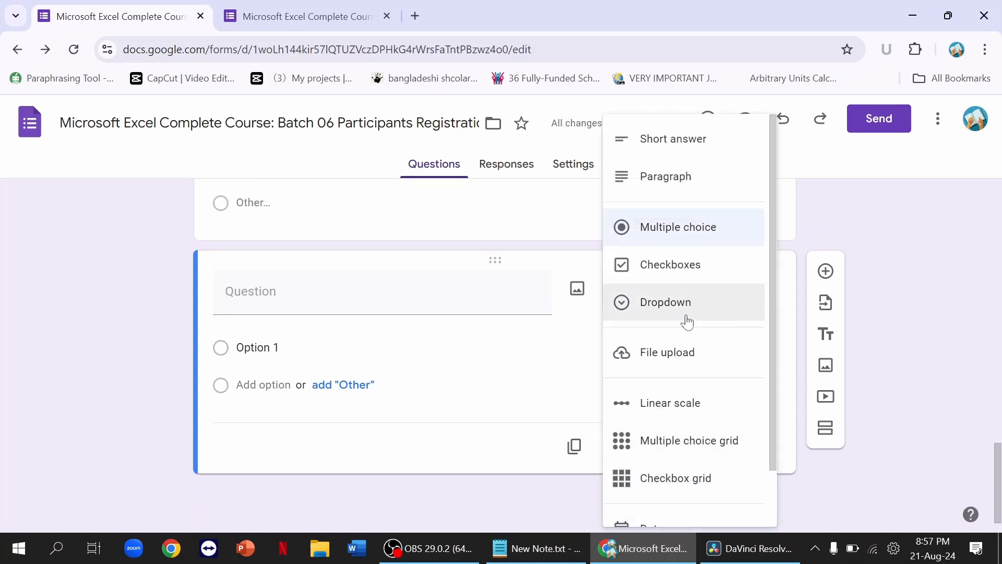
left_click(682, 406)
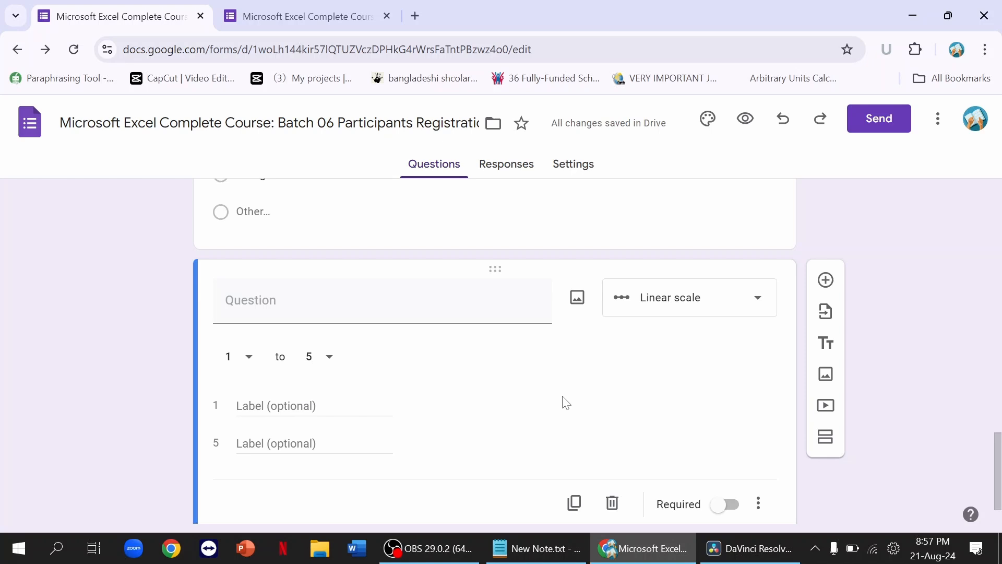
left_click(431, 308)
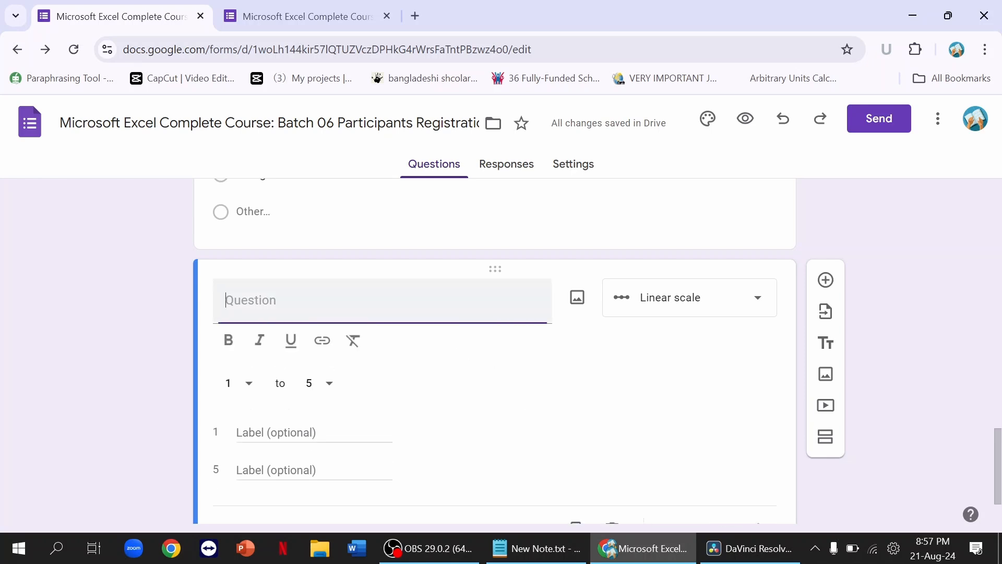
type("What le")
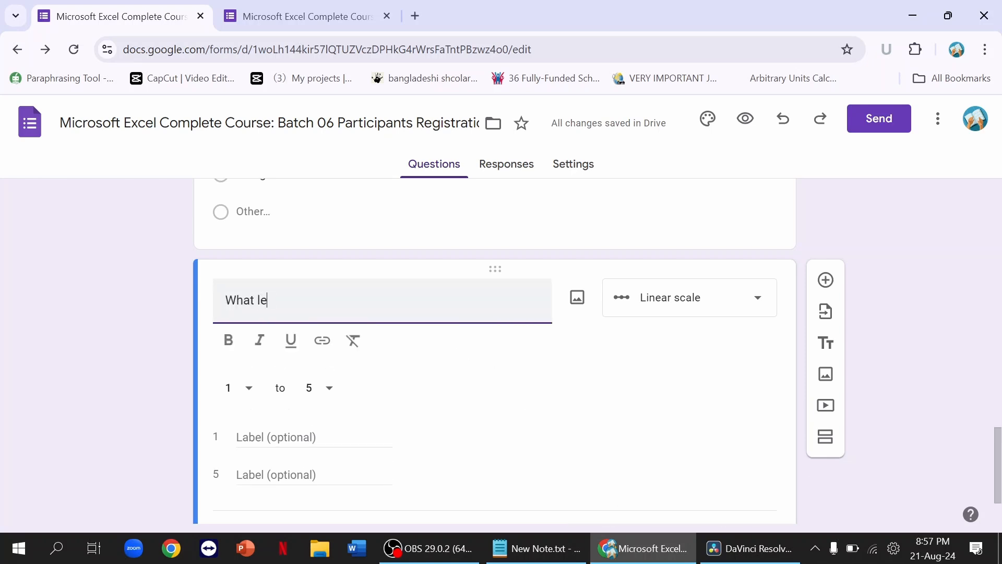
type("vel of ski")
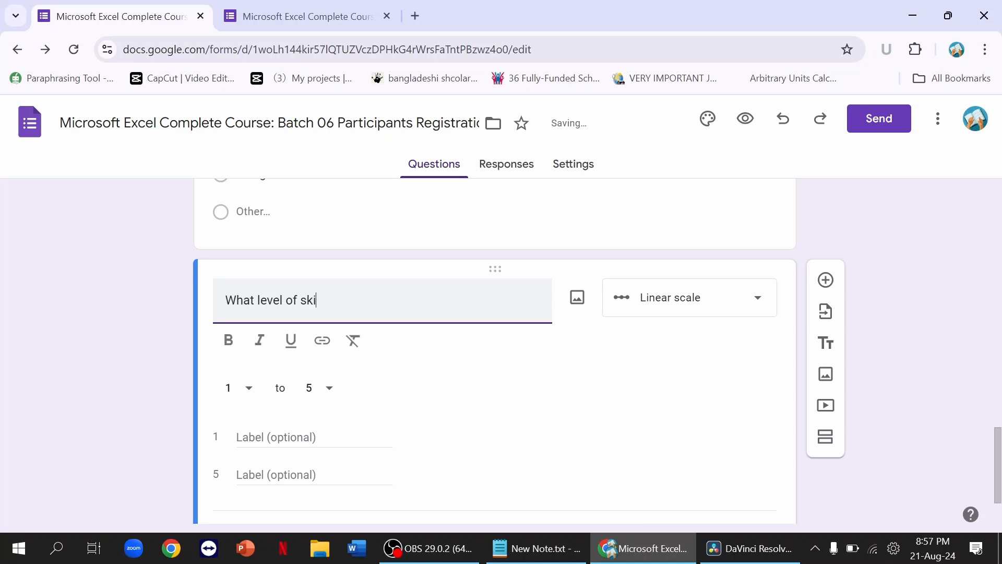
type("ll do you have in Micro")
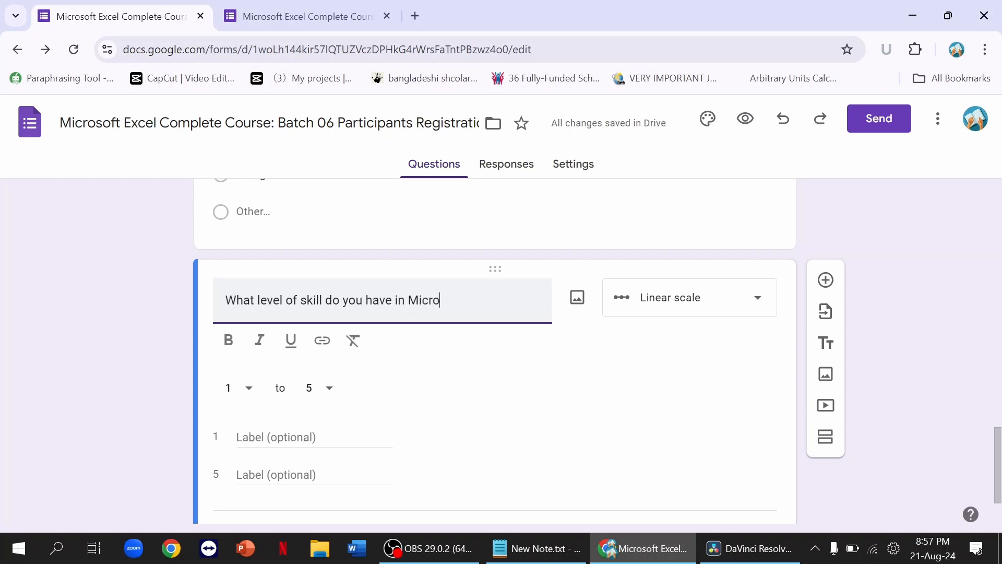
type("soft")
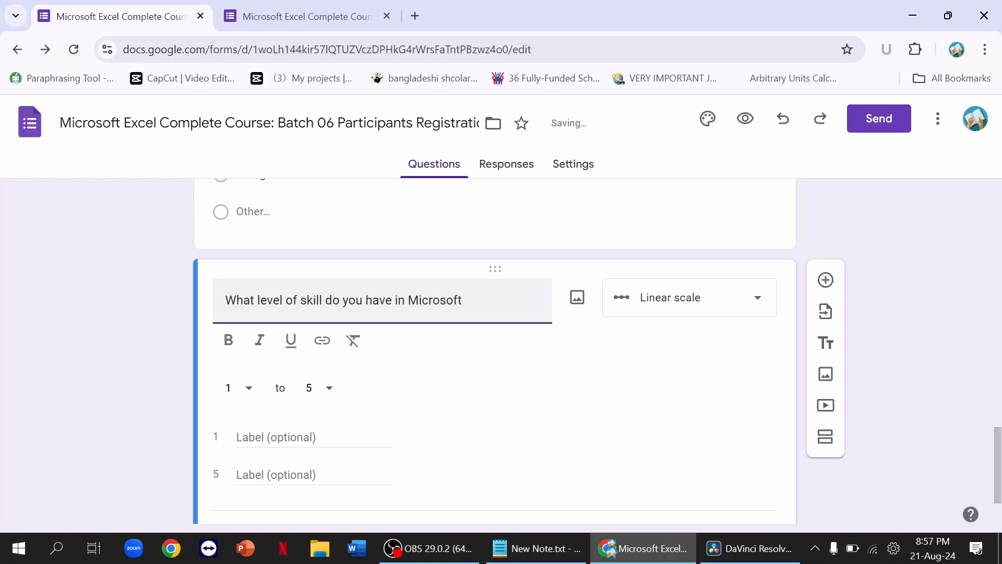
type(" Excel")
left_click(473, 388)
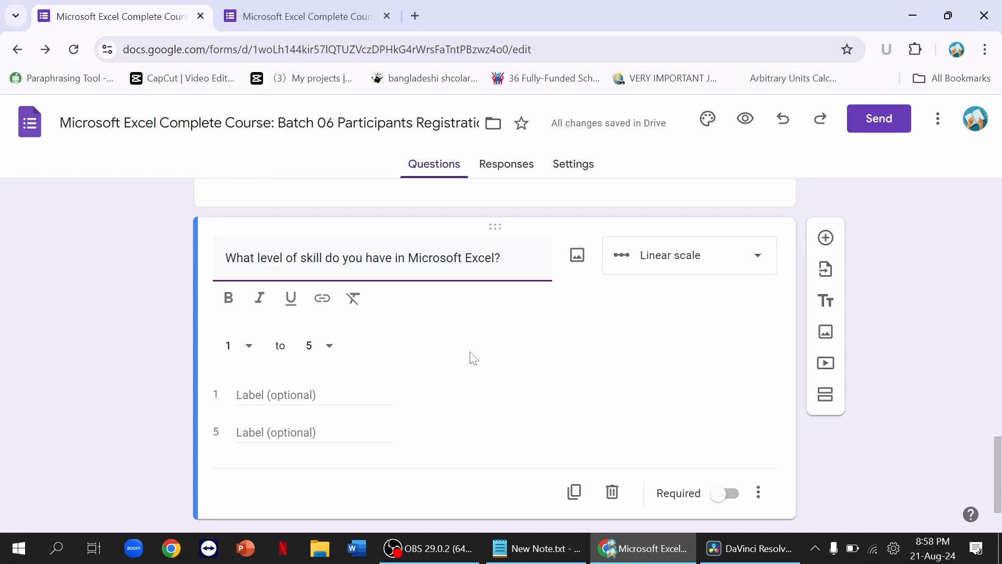
Step: Keep the skill scale running from 1 to 5
left_click(245, 346)
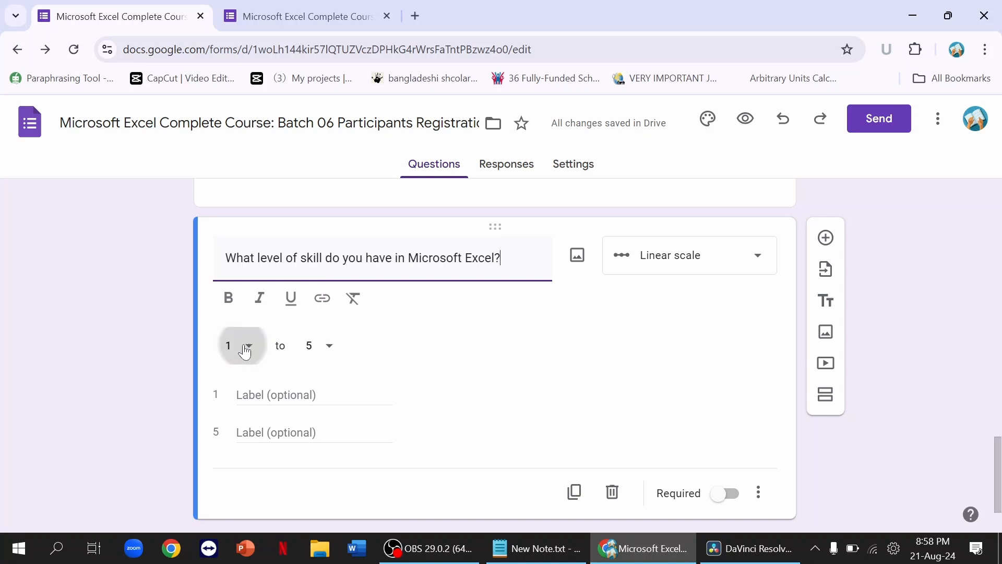
left_click(244, 349)
left_click(332, 320)
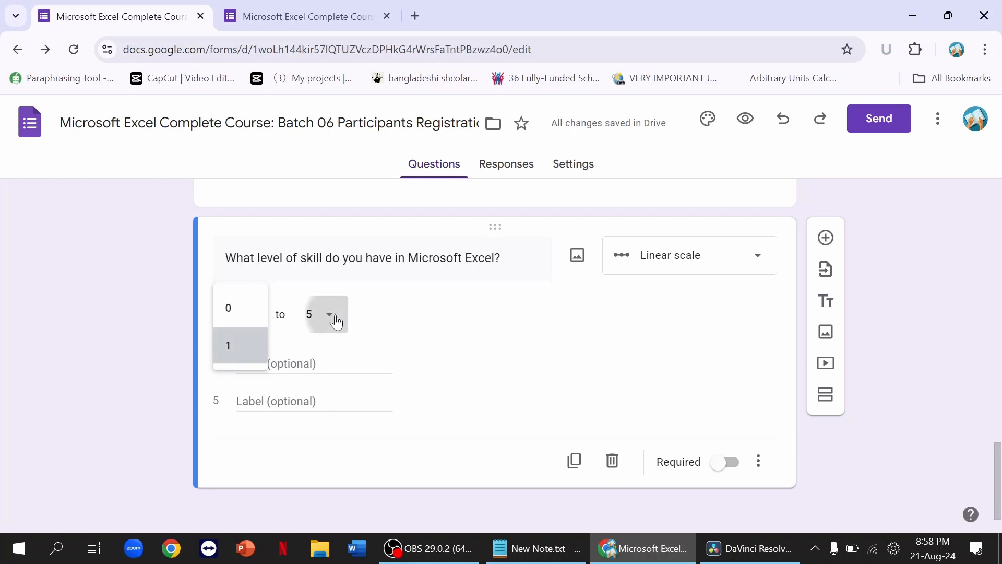
left_click(320, 303)
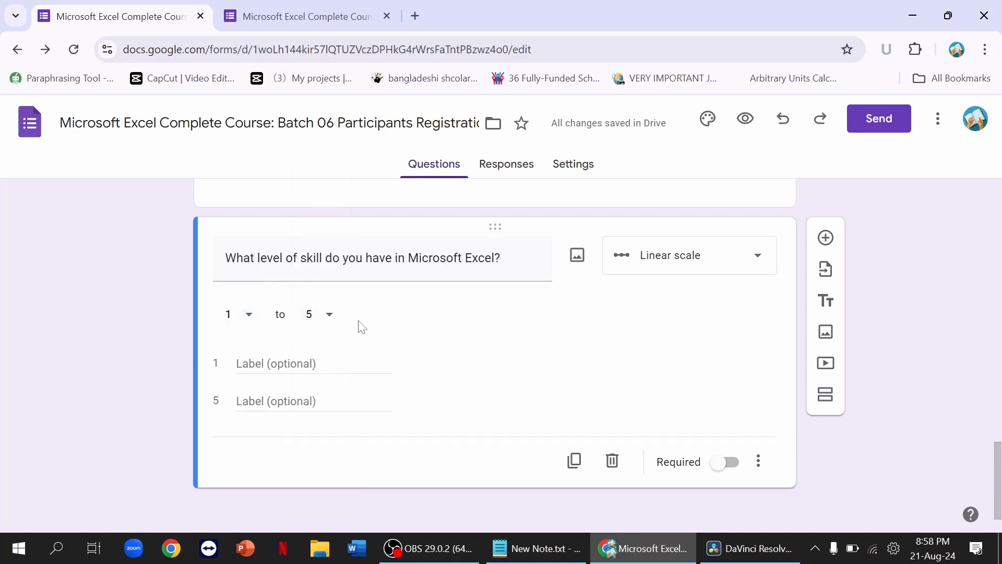
left_click(331, 319)
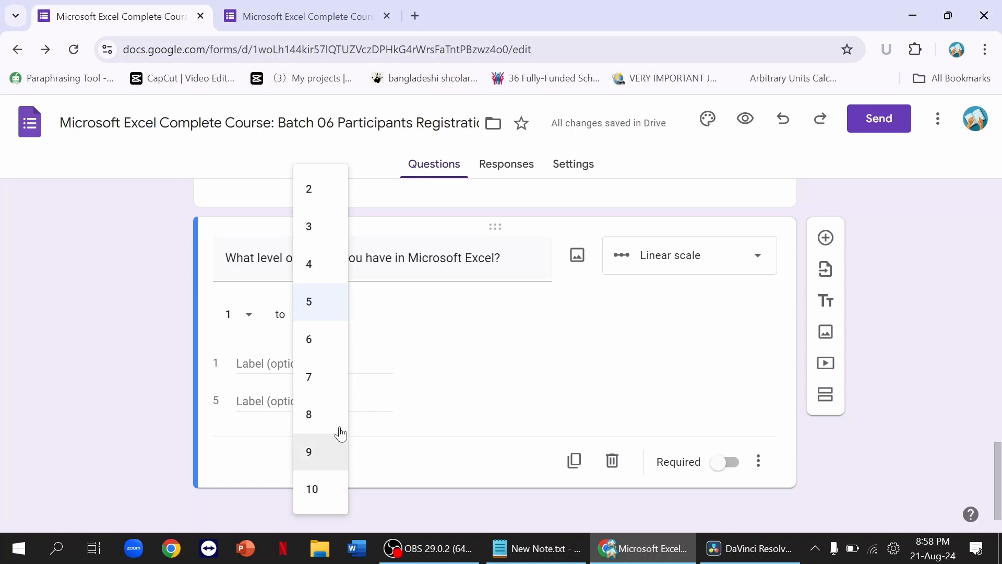
left_click(398, 354)
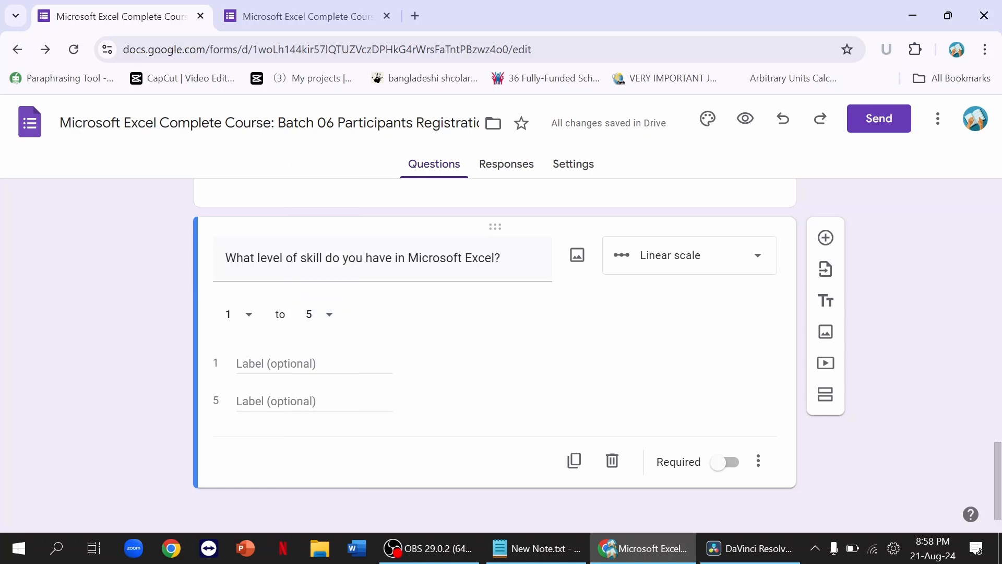
Step: Label the scale ends Beginner and Expert, then preview the form
left_click(326, 364)
type("Beginner")
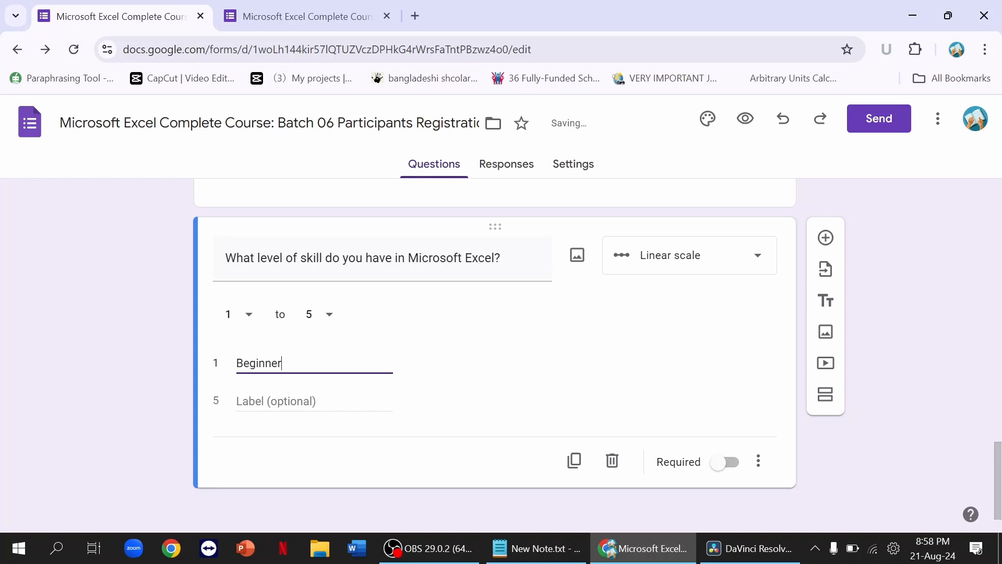
key("Tab")
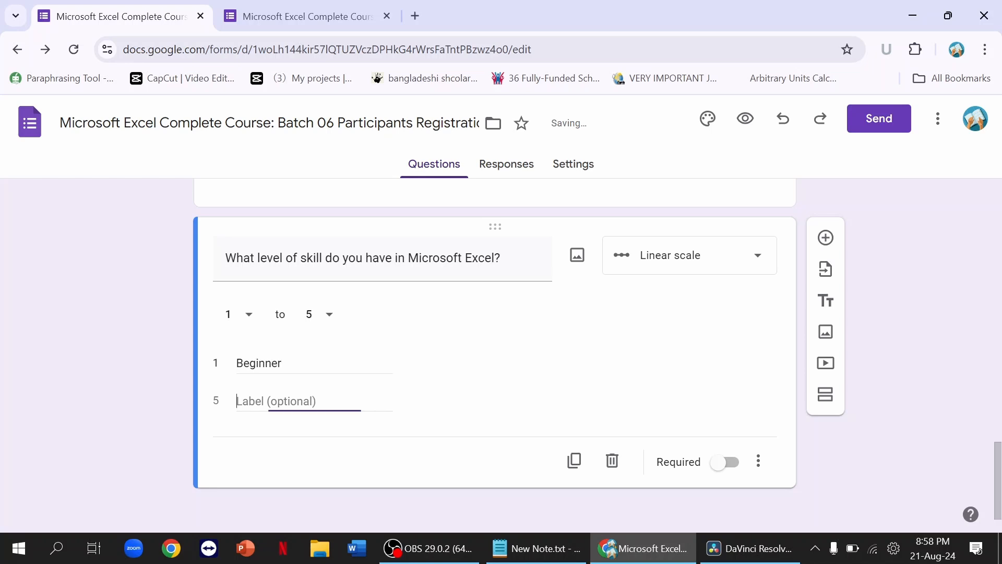
type("Expert")
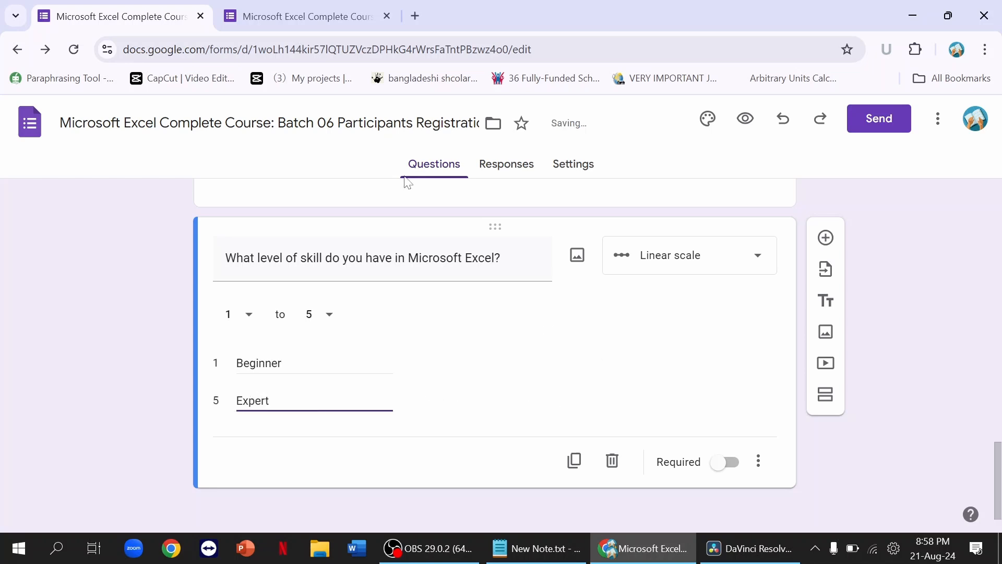
left_click(745, 118)
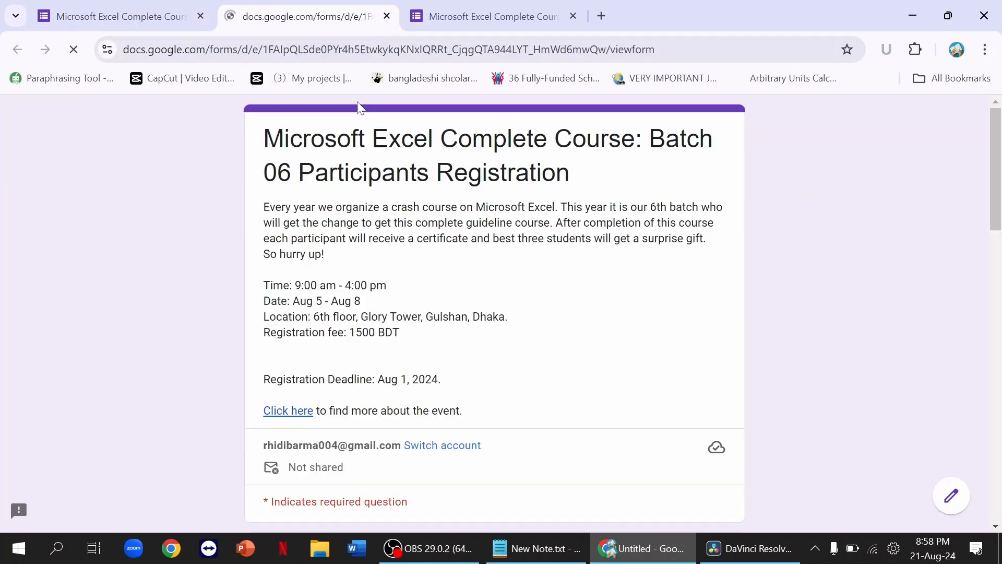
Step: In the preview, test the skill scale by choosing 1, 3 and 5
scroll(431, 273, "down", 15)
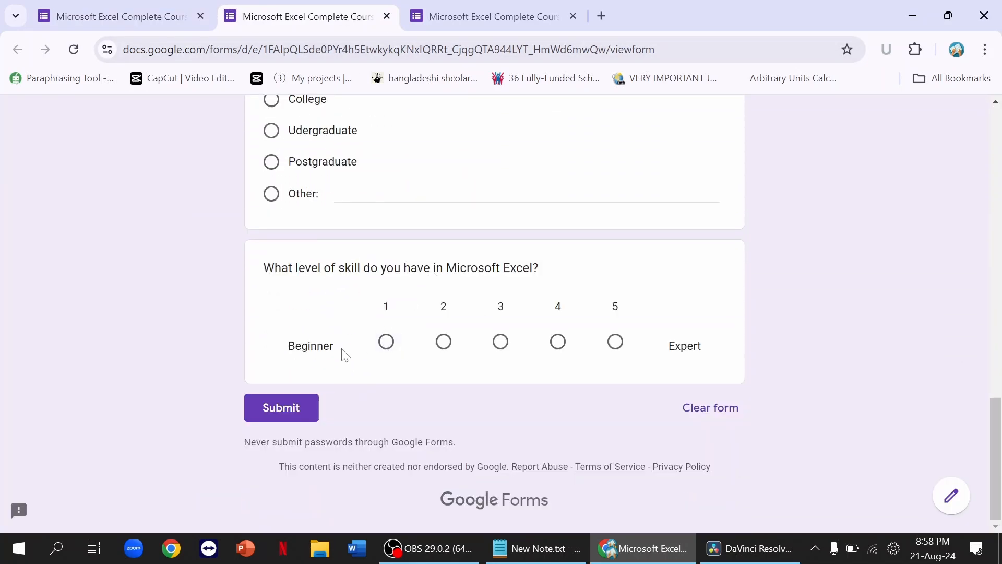
left_click(386, 342)
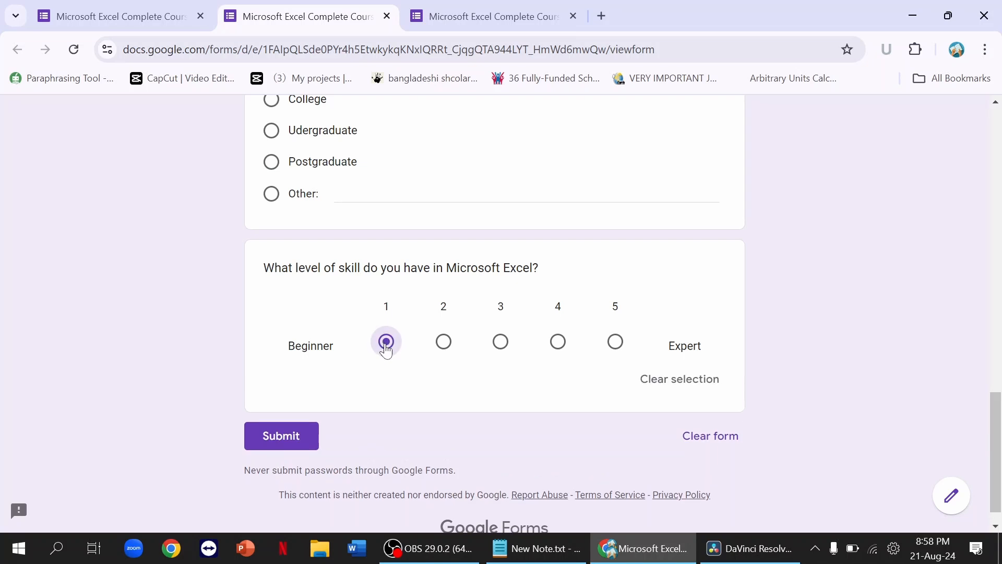
left_click(500, 343)
left_click(616, 342)
Step: Back in the editor, add a checkbox question 'Did you join the course before?'
left_click(153, 24)
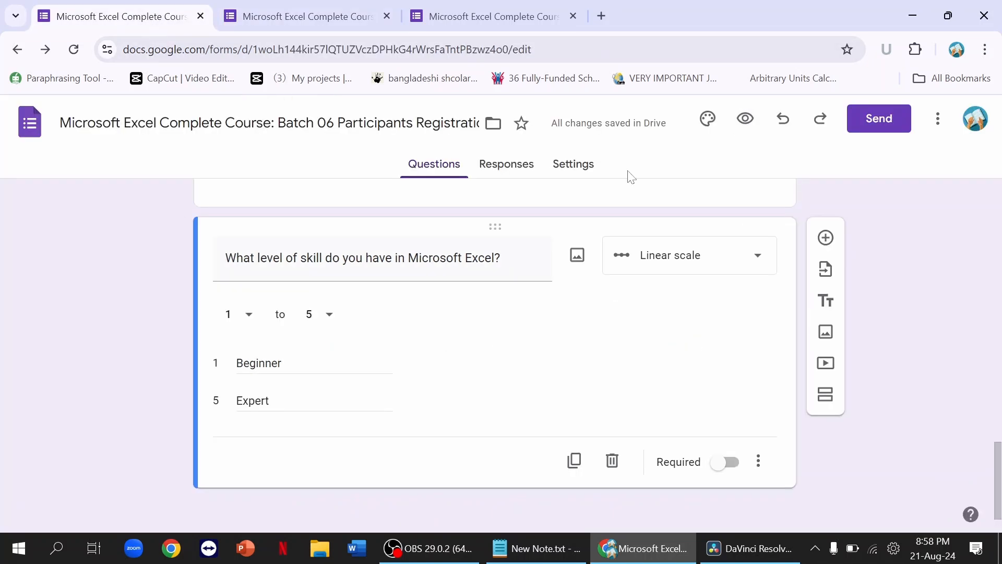
left_click(825, 236)
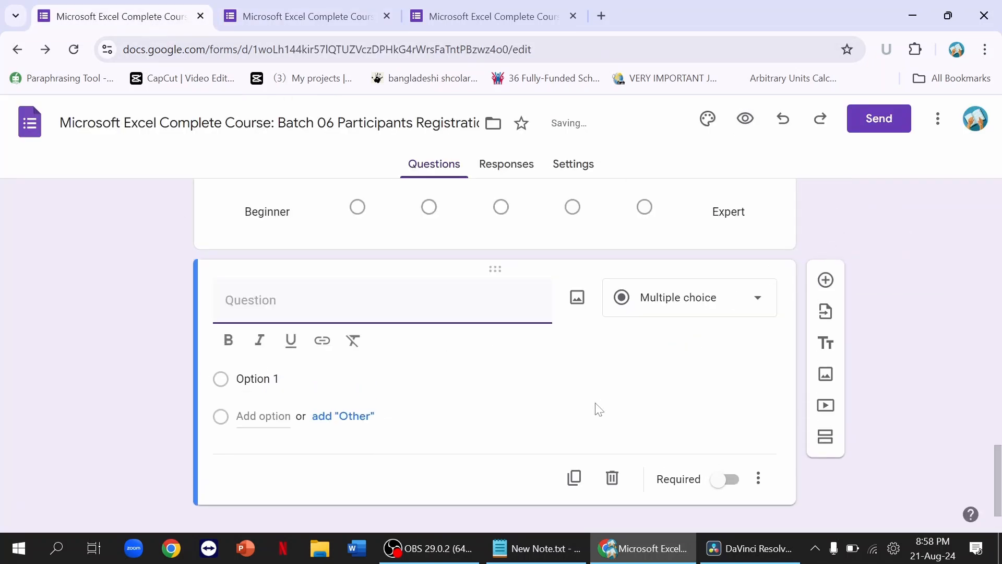
type("Did you joi")
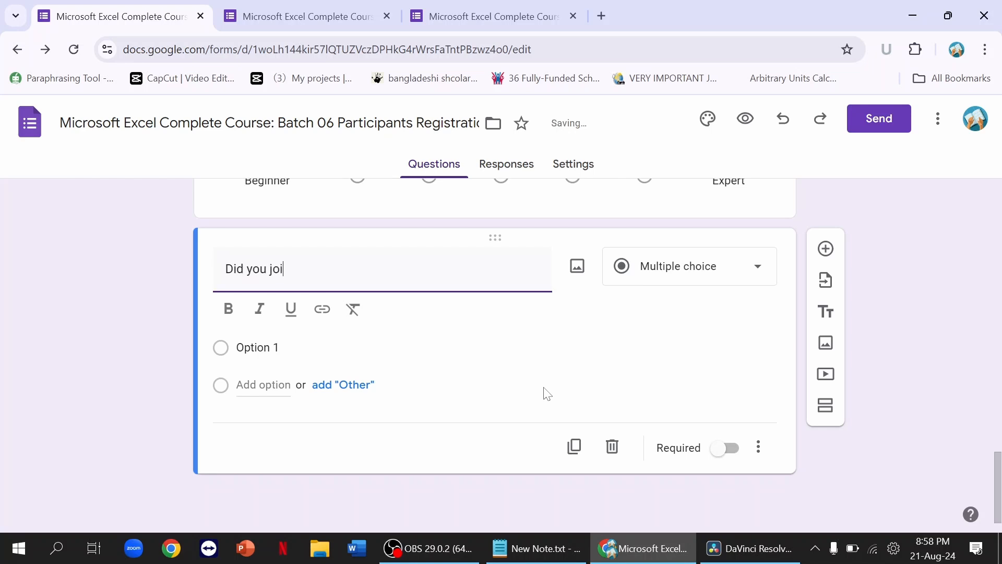
type("n the course before?")
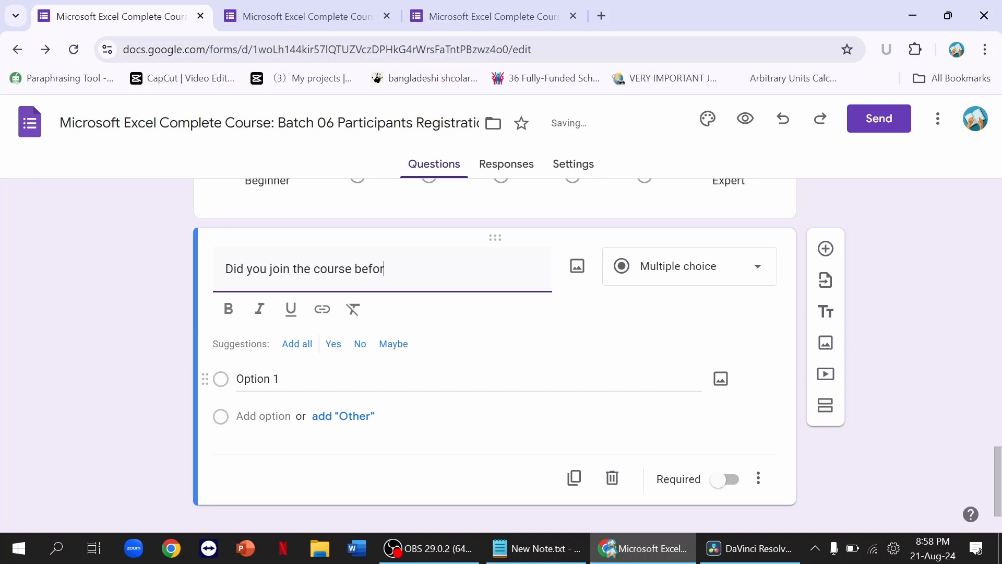
left_click(733, 267)
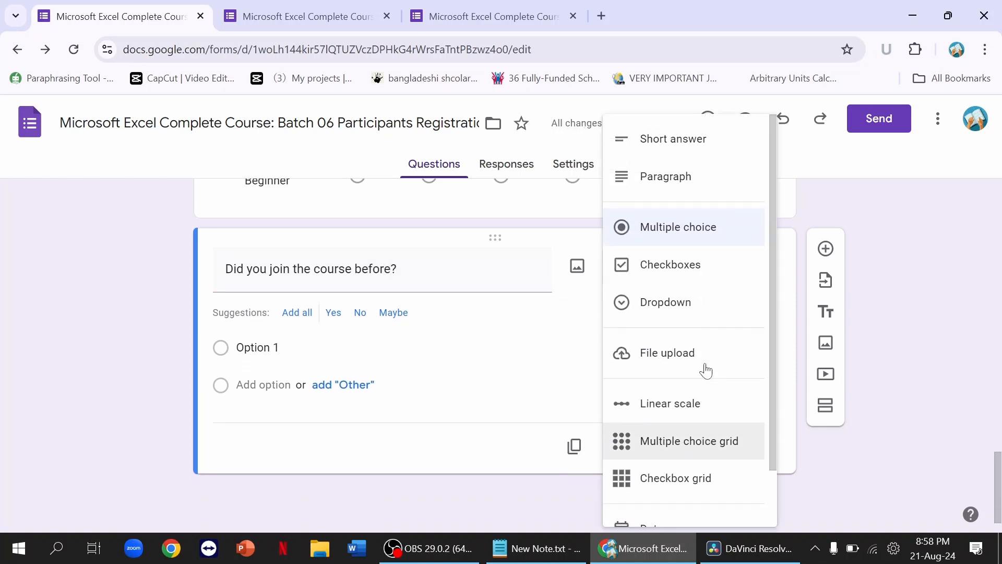
left_click(689, 282)
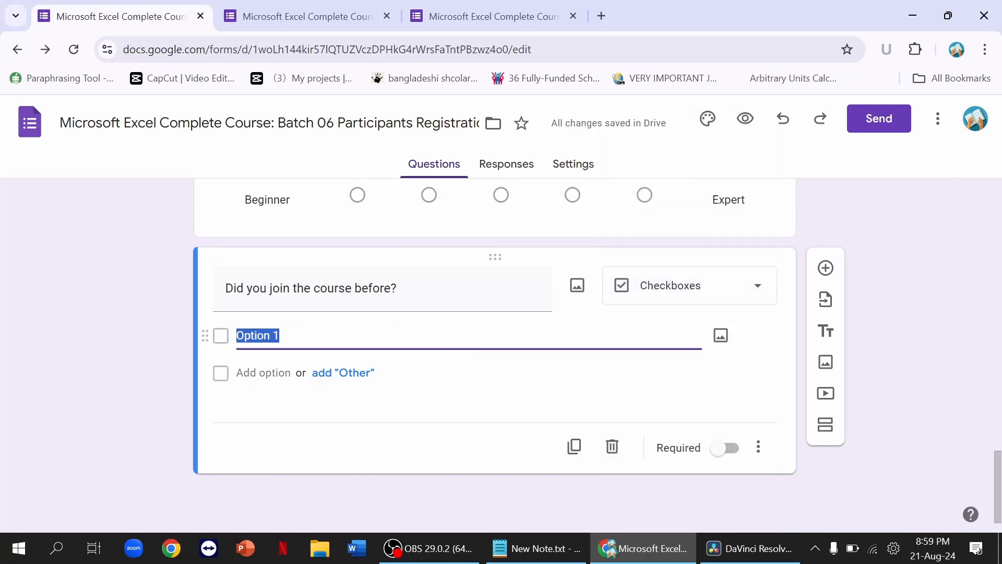
left_click(678, 294)
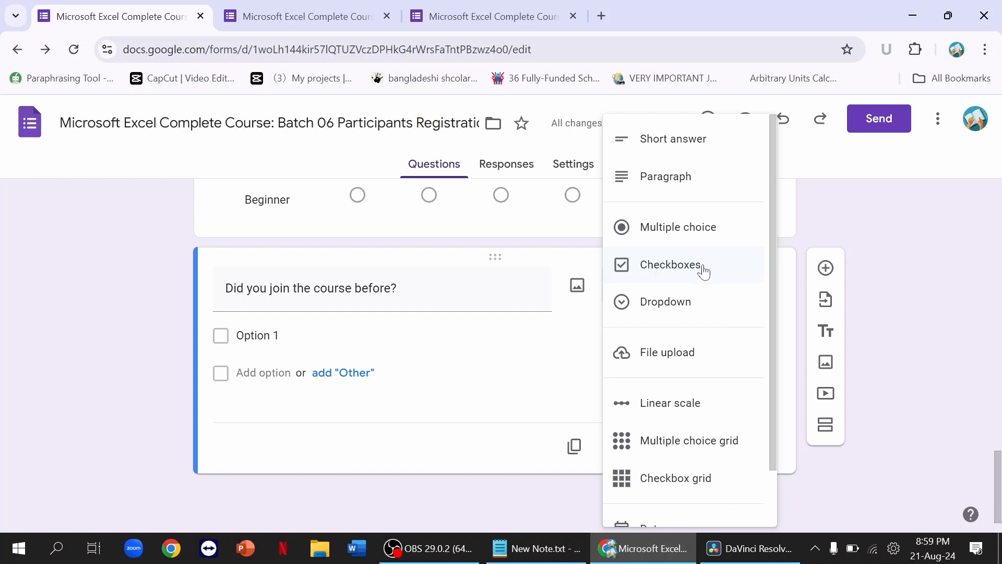
left_click(658, 279)
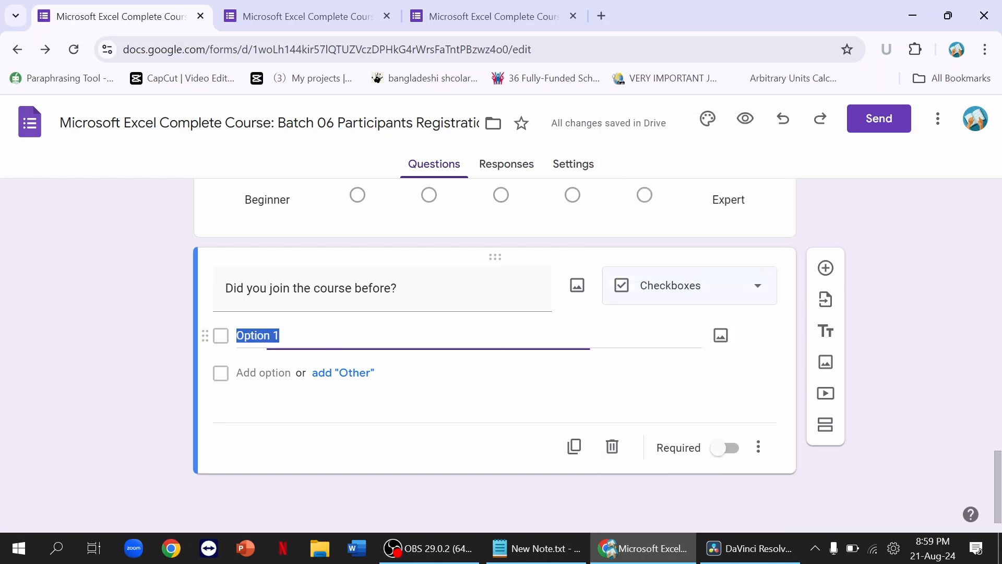
Step: Give the question the options Yes and No
type("Yes")
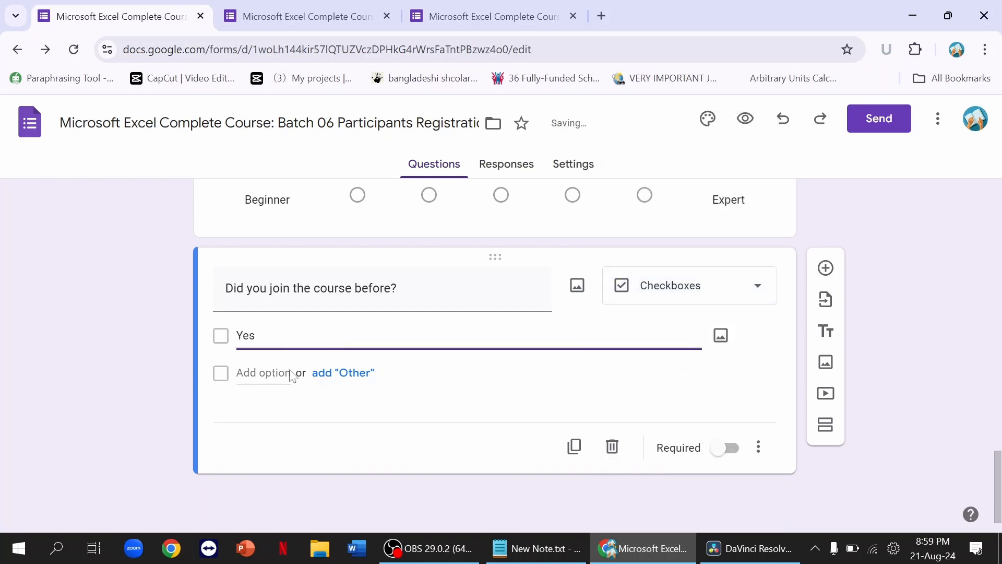
left_click(278, 372)
type("N")
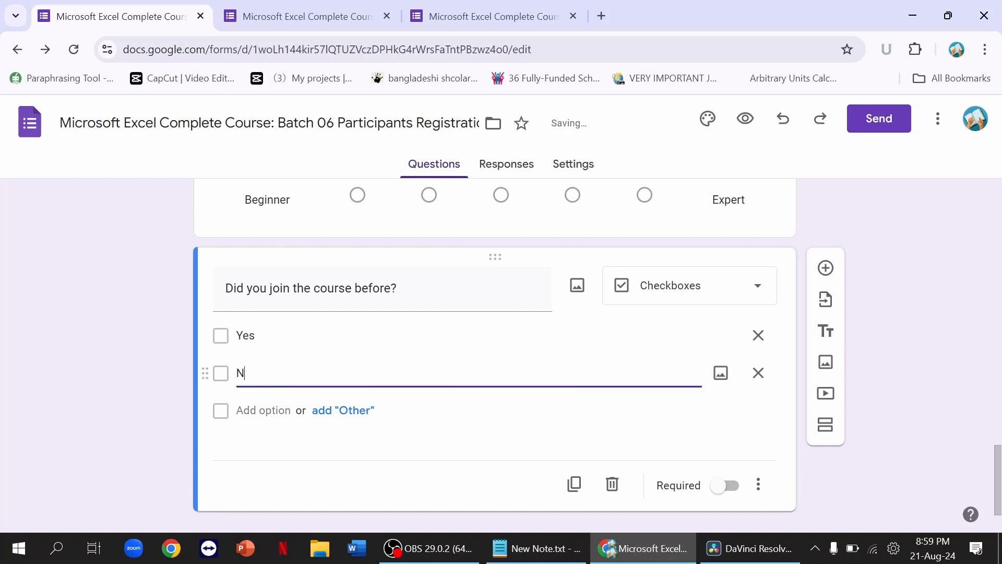
type("o")
scroll(642, 432, "down", 1)
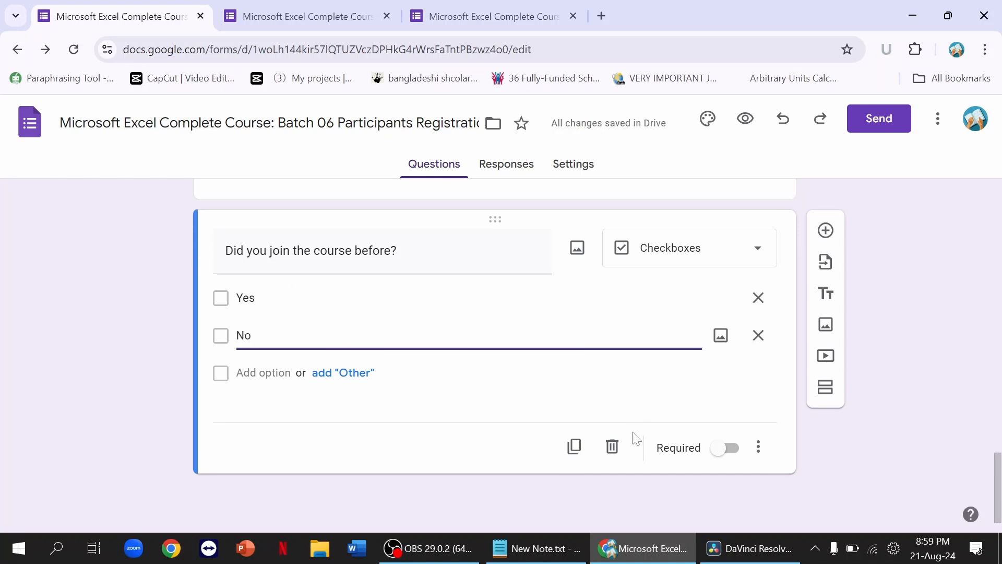
left_click(517, 404)
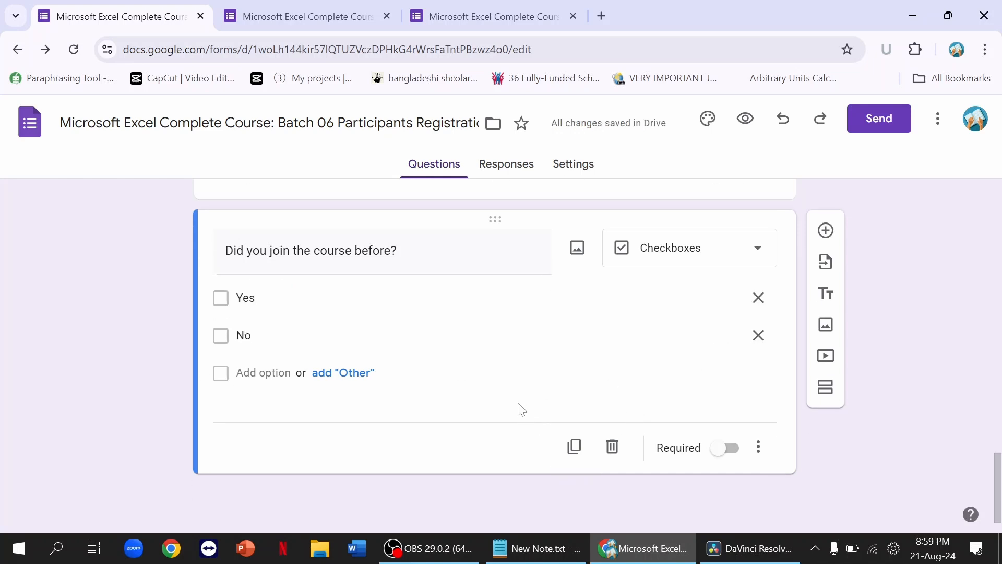
Step: Preview the form, tick and untick Yes and No, then return to the editor
left_click(745, 119)
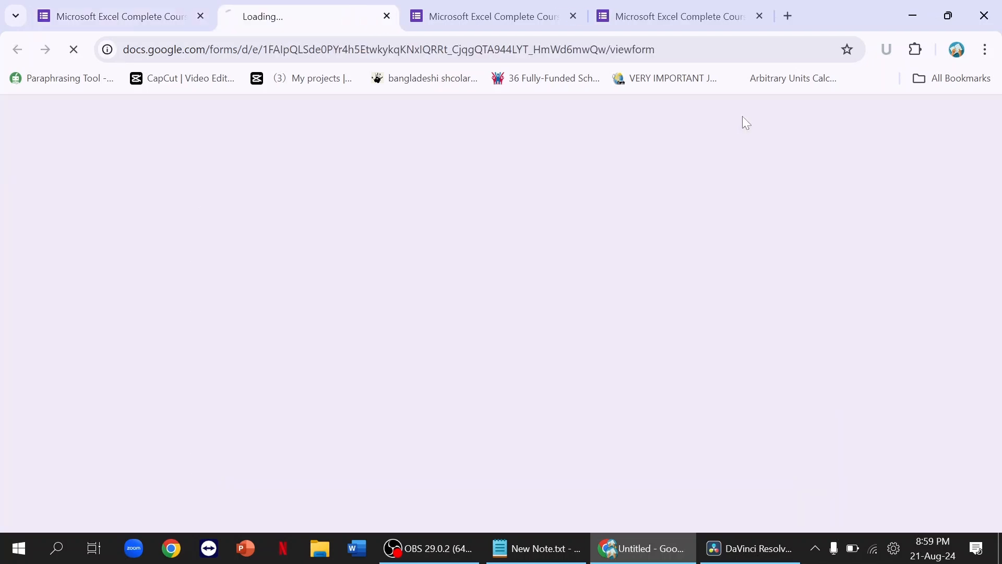
scroll(578, 239, "down", 20)
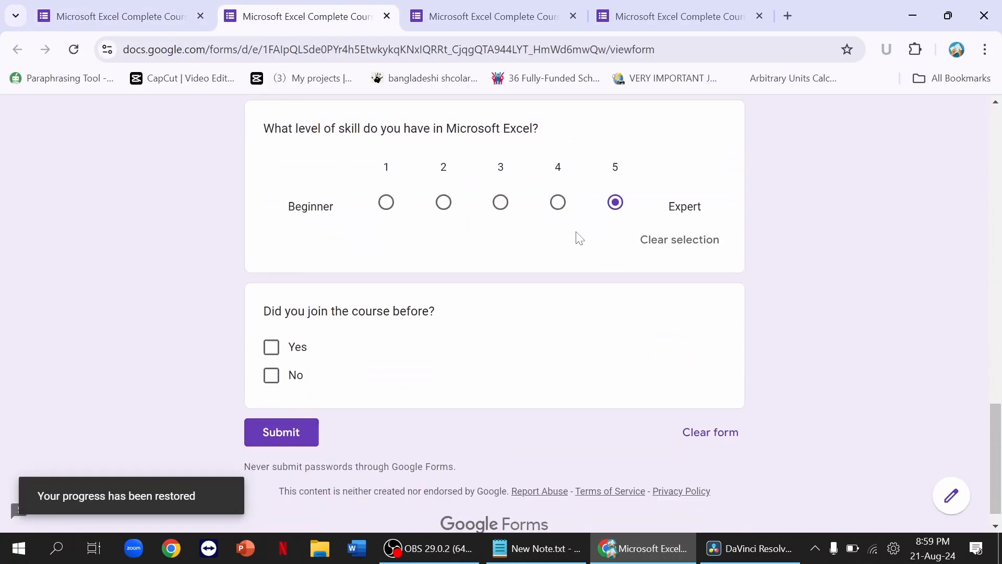
left_click(271, 323)
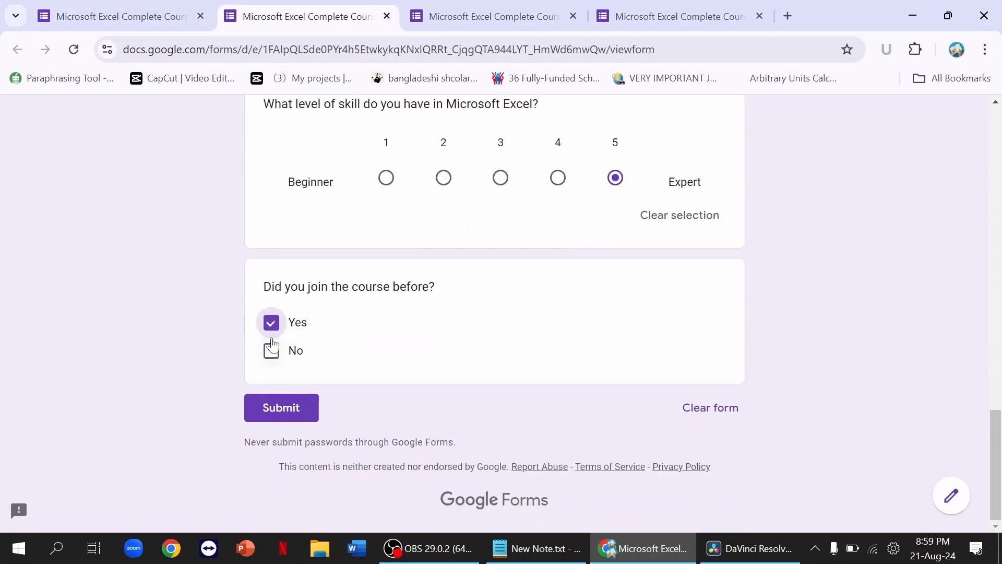
left_click(271, 350)
left_click(272, 351)
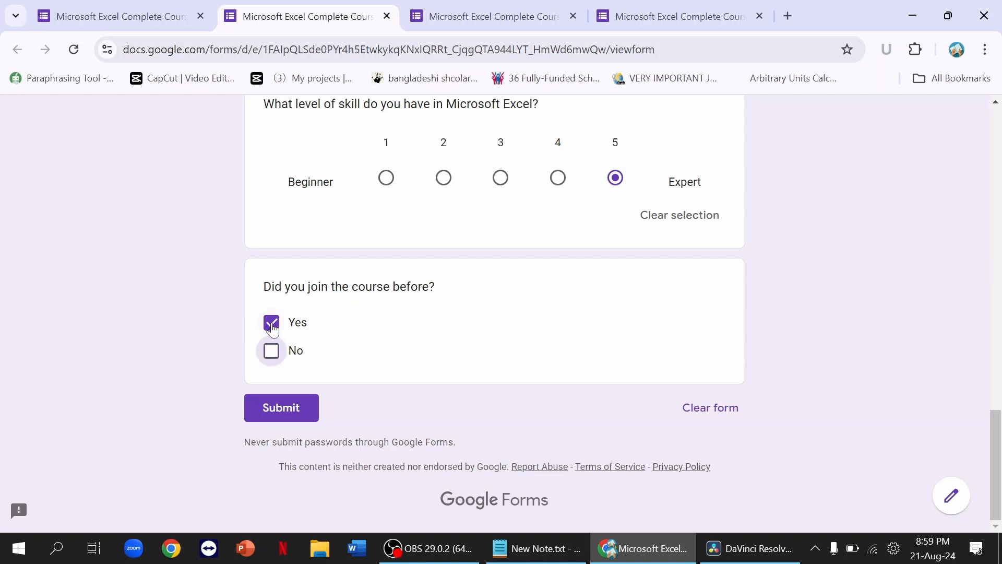
left_click(271, 323)
left_click(153, 16)
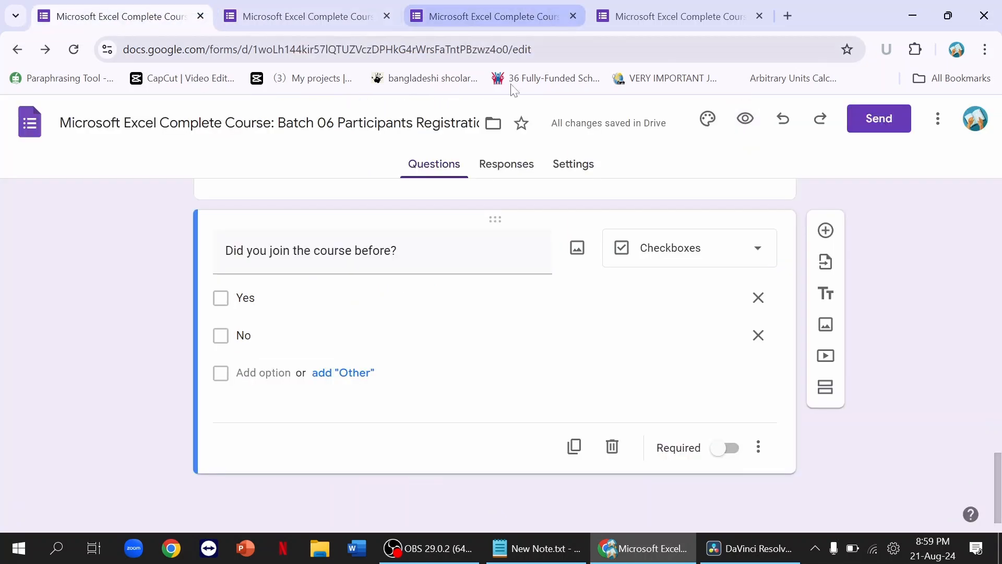
Step: Open the form's Settings and expand the Responses section
left_click(561, 166)
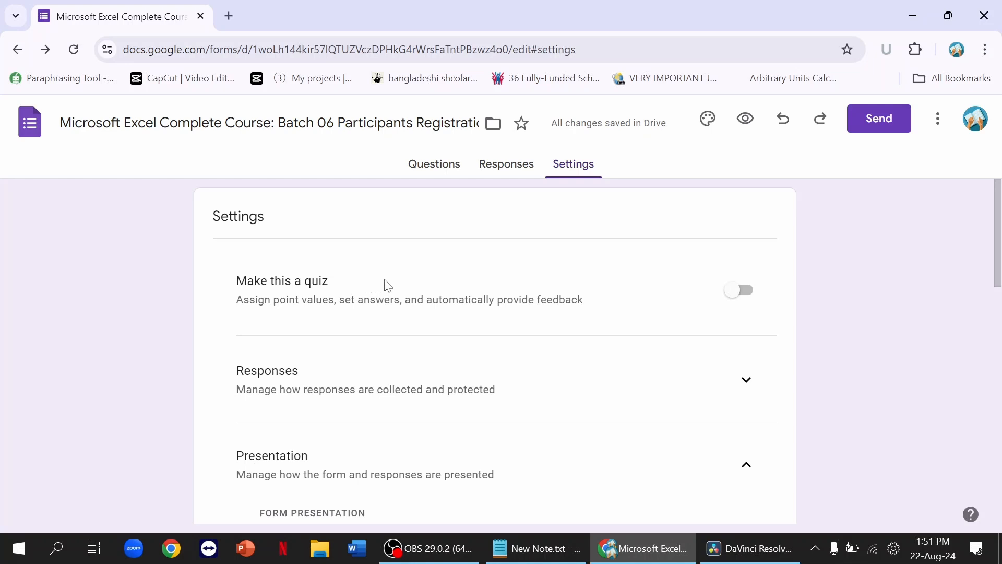
scroll(387, 286, "down", 3)
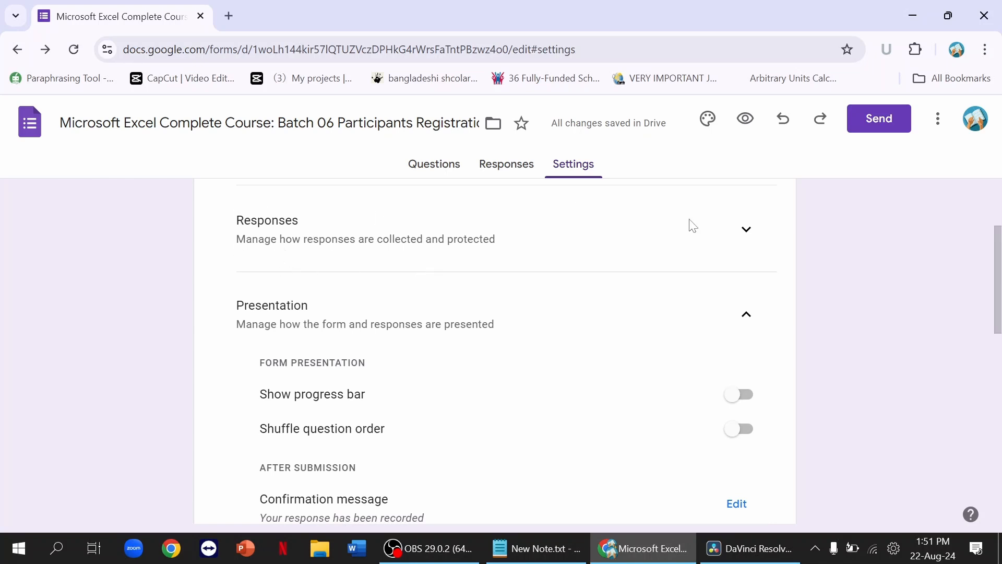
left_click(746, 229)
scroll(548, 283, "down", 1)
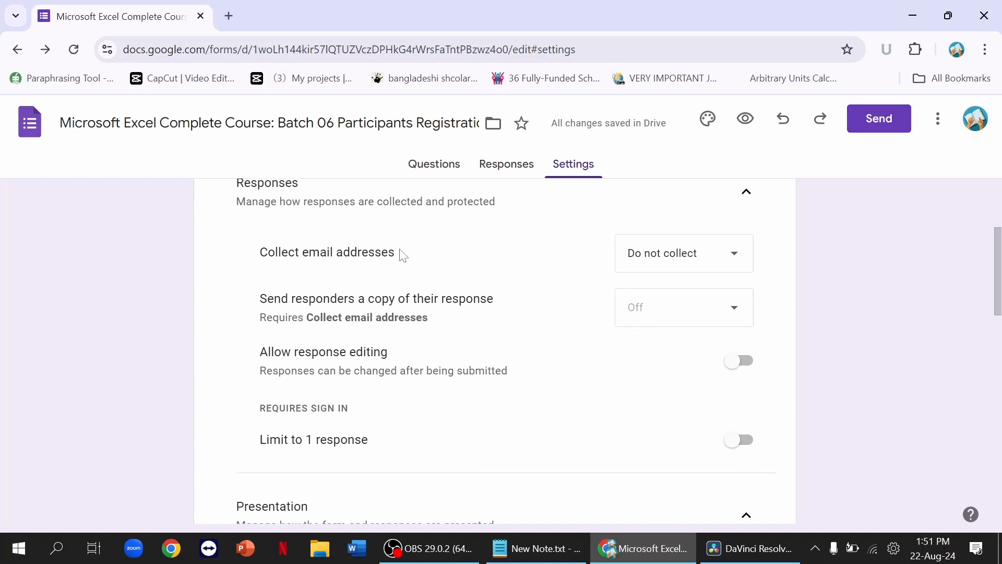
scroll(405, 258, "down", 1)
scroll(450, 244, "up", 1)
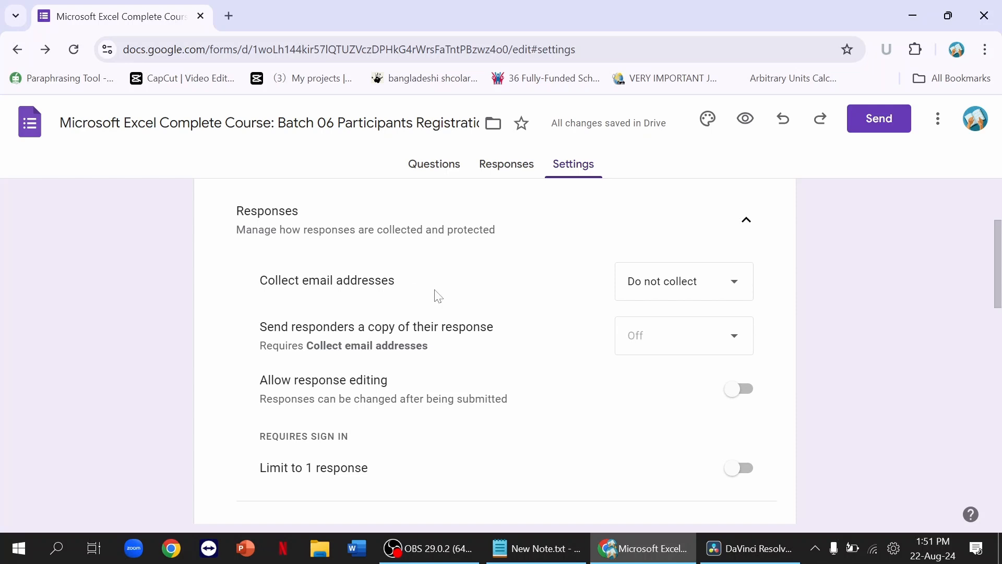
Step: Try Verified for Collect email addresses, then revert it to Do not collect
left_click(686, 283)
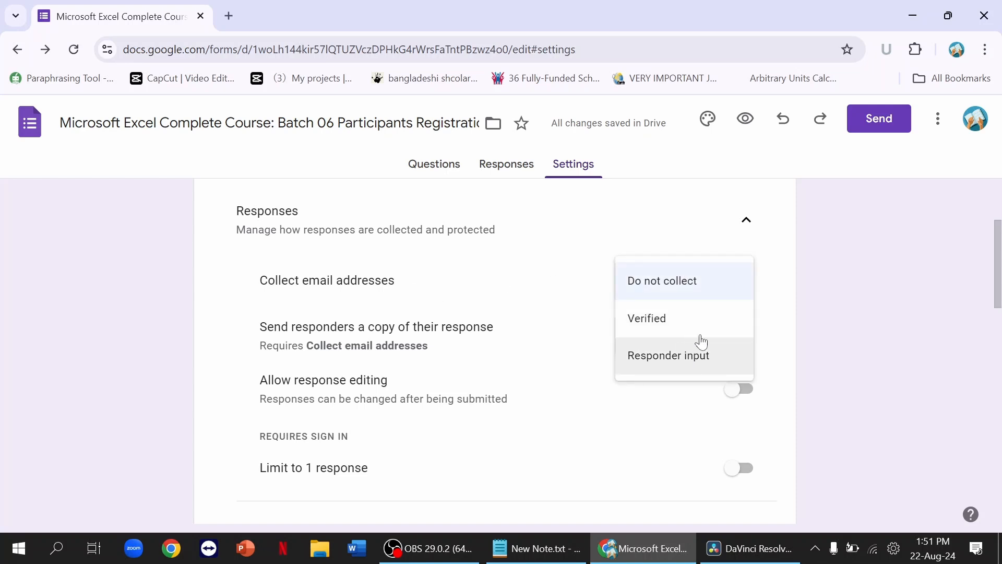
left_click(711, 284)
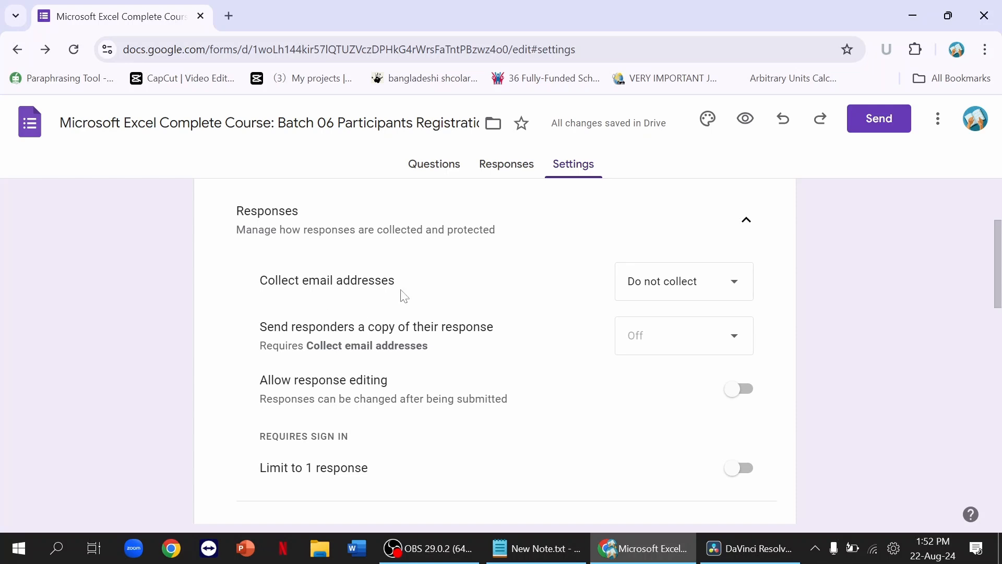
left_click(704, 291)
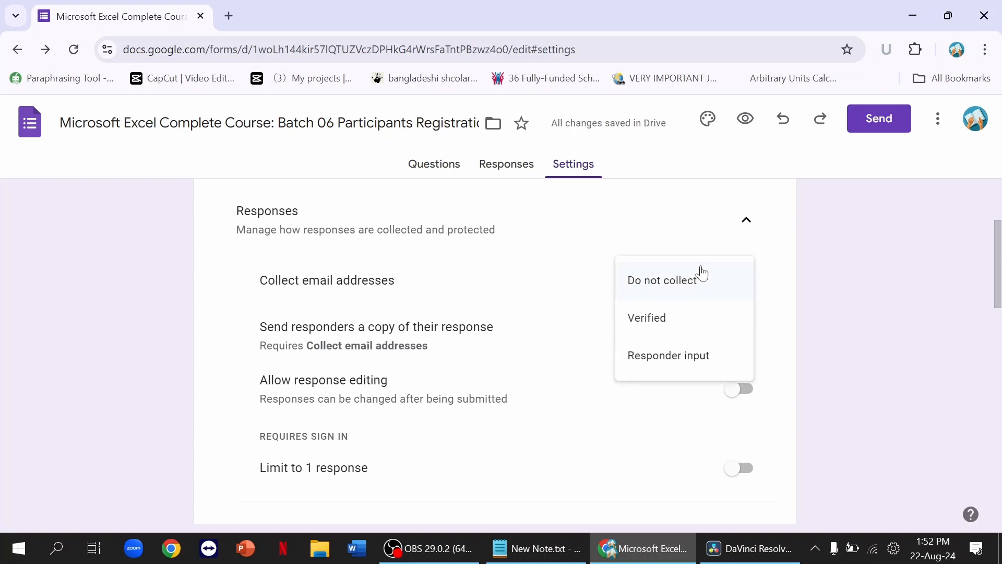
left_click(692, 326)
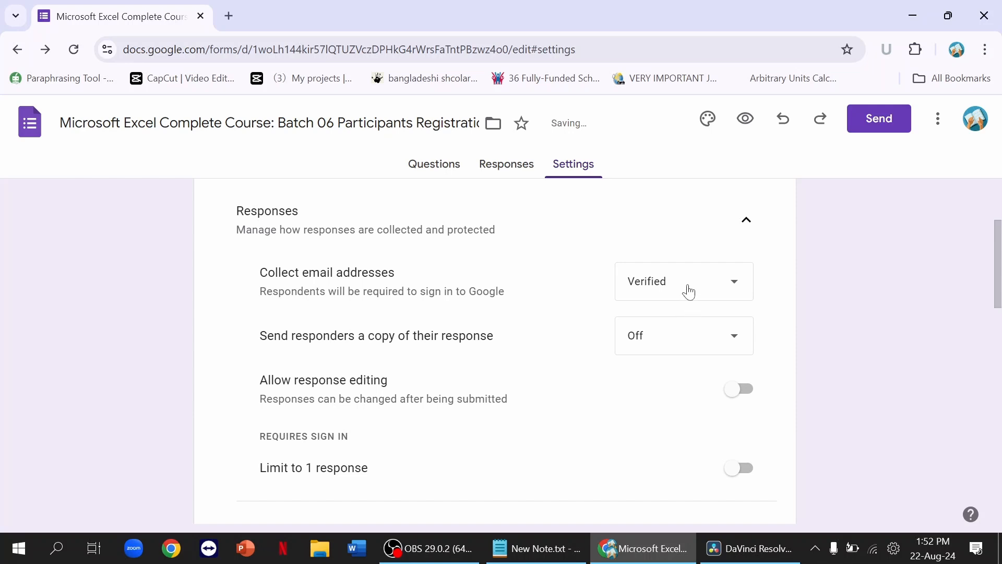
left_click(689, 291)
left_click(688, 254)
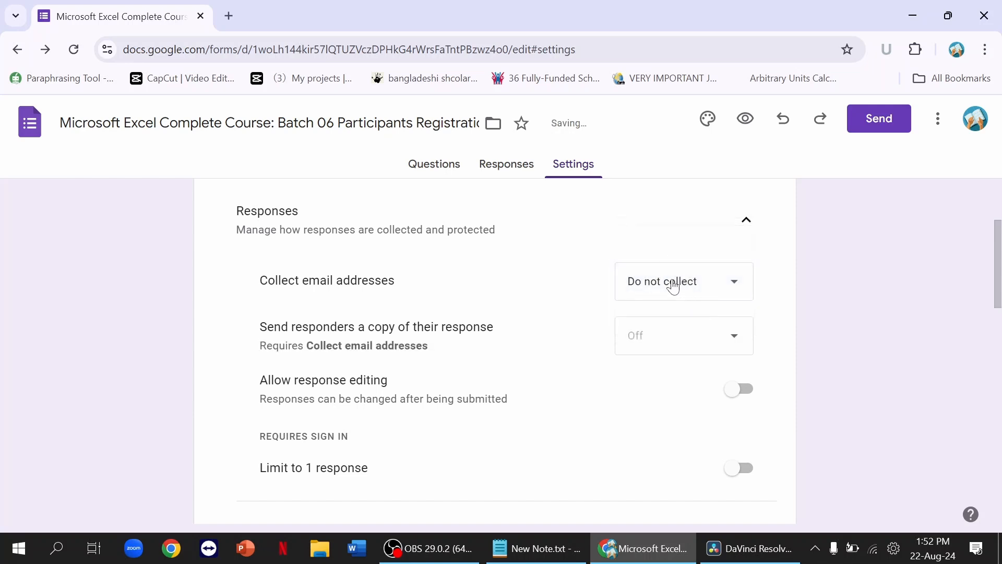
scroll(537, 320, "down", 1)
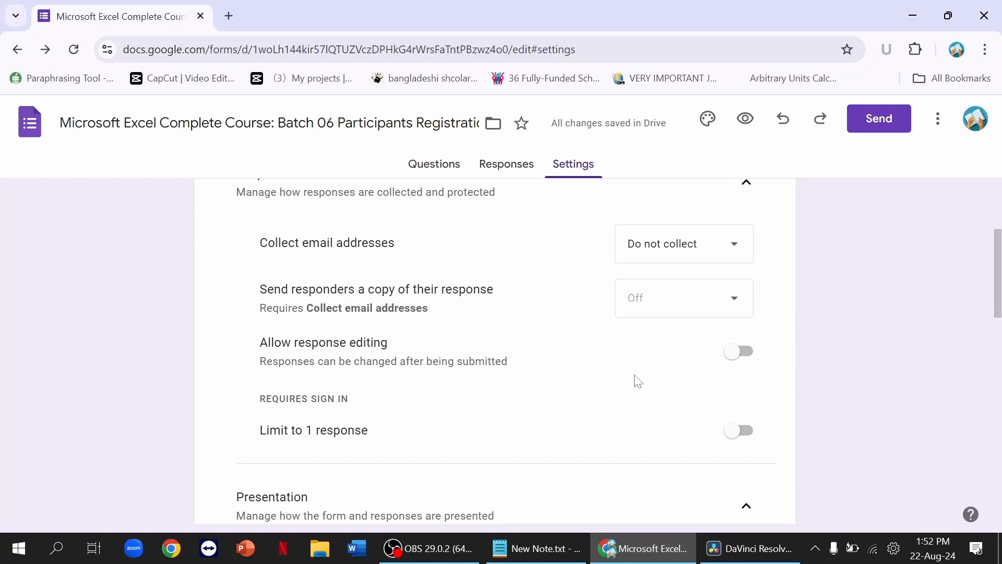
Step: Switch on Show progress bar under Presentation
scroll(564, 366, "down", 1)
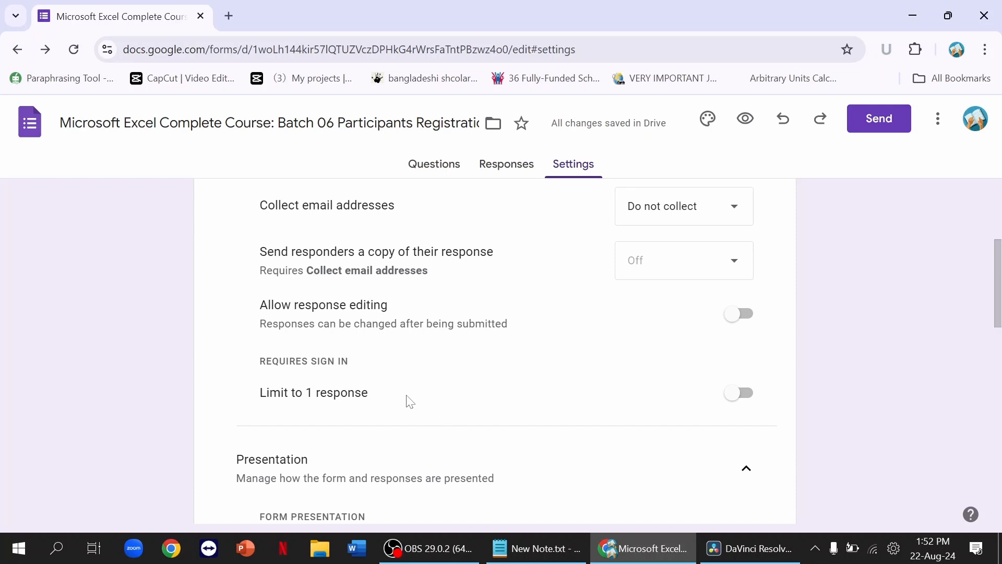
scroll(410, 402, "down", 2)
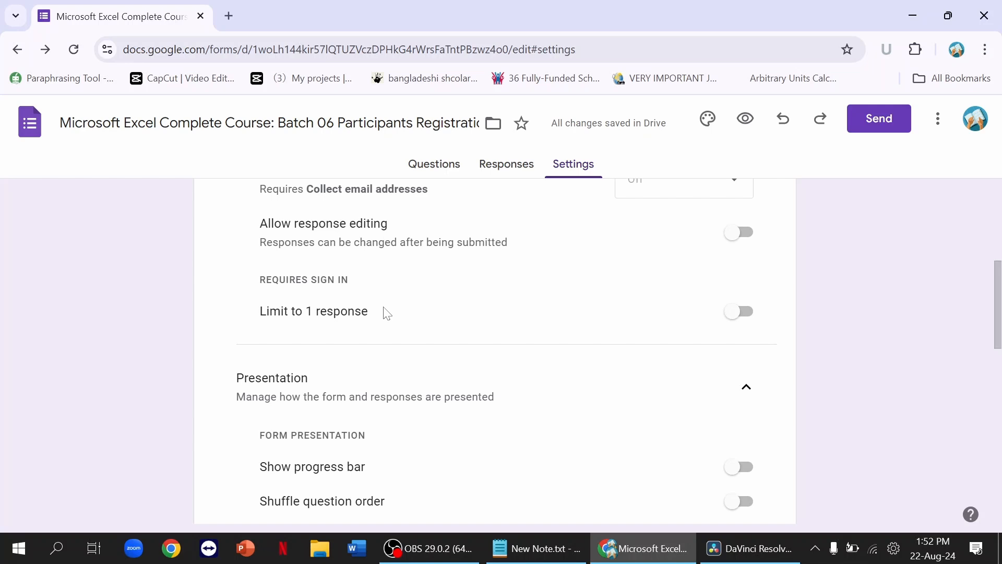
scroll(387, 313, "down", 2)
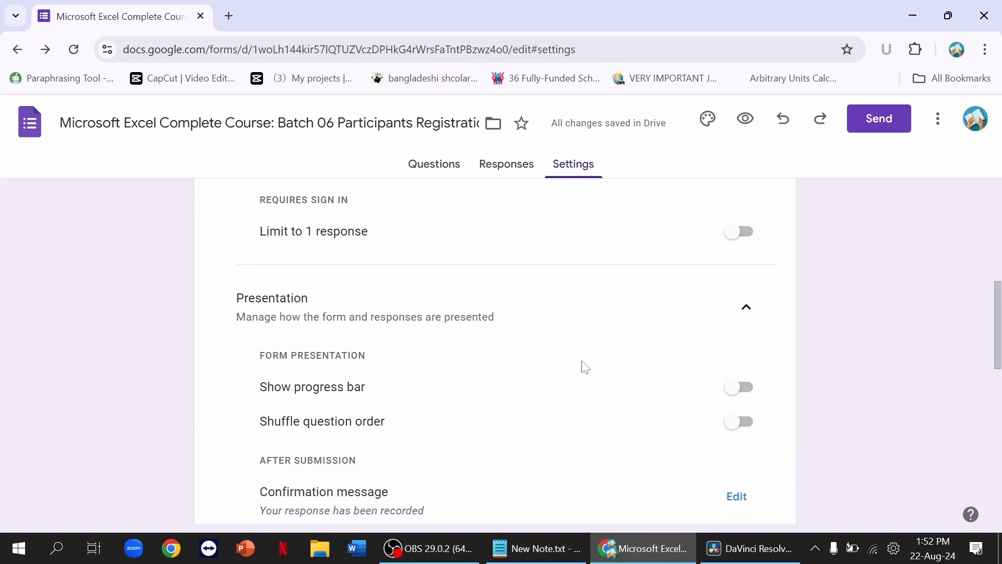
left_click(751, 393)
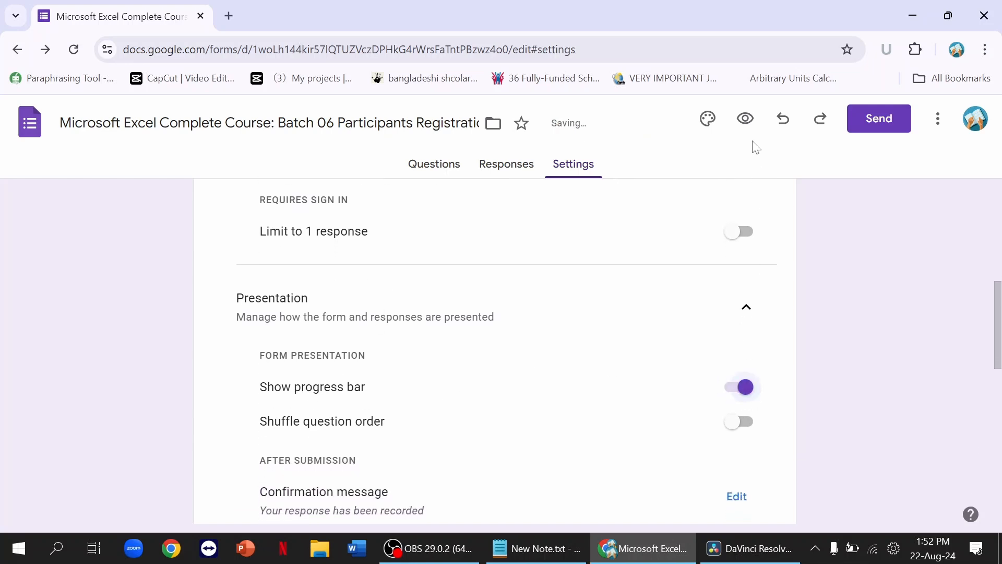
Step: Preview the form to check the 'Page 1 of 1' progress bar, then return to settings
left_click(746, 119)
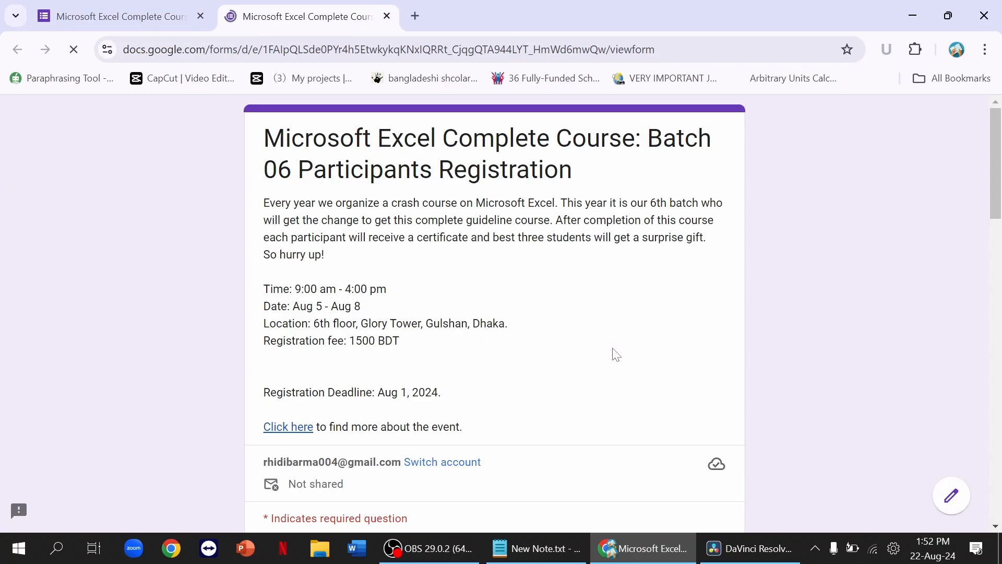
scroll(616, 355, "down", 20)
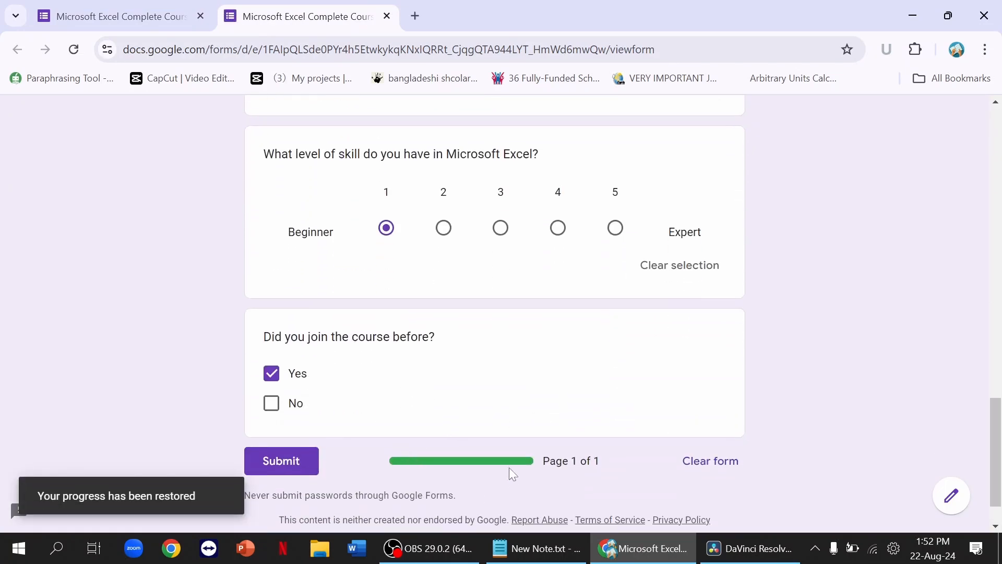
left_click(137, 15)
Step: Save the confirmation message as 'Congratulations! Your registration has been submitted'
scroll(350, 359, "down", 2)
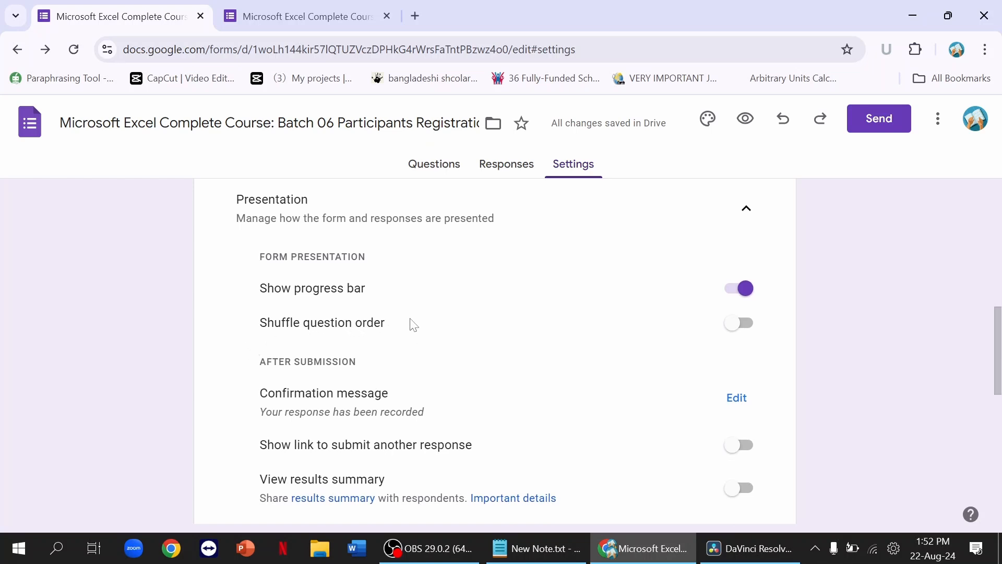
scroll(411, 319, "down", 2)
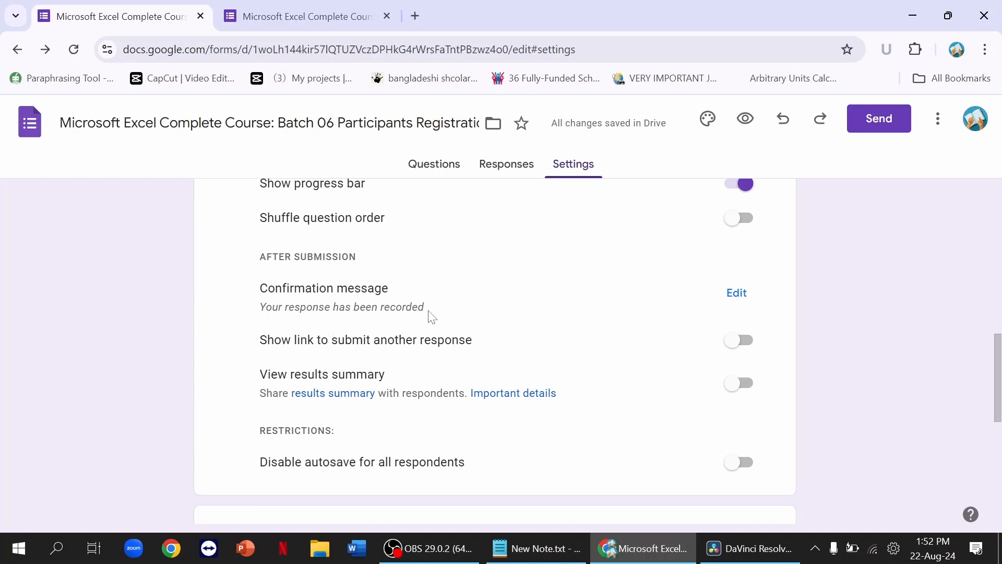
left_click(735, 291)
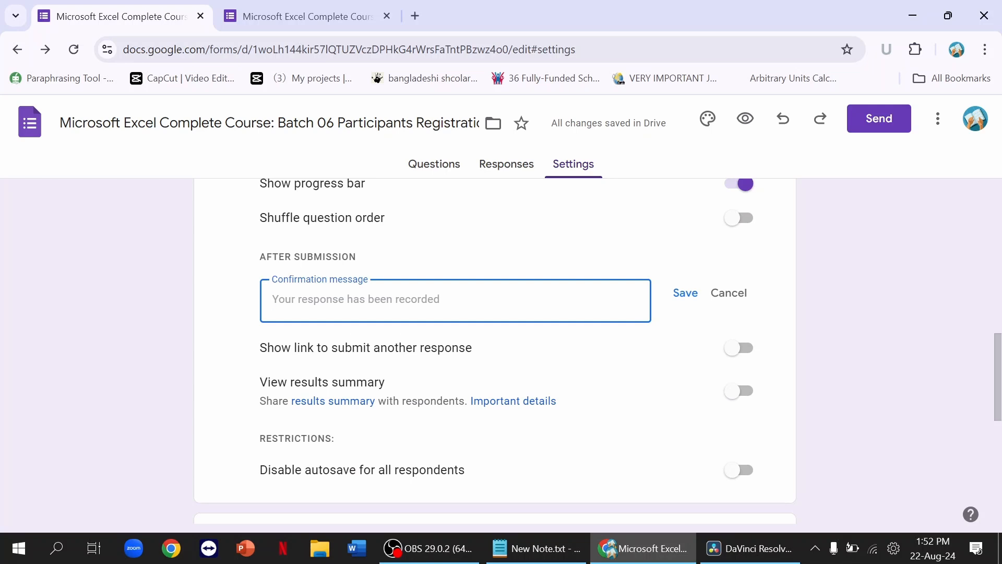
type("Congrat")
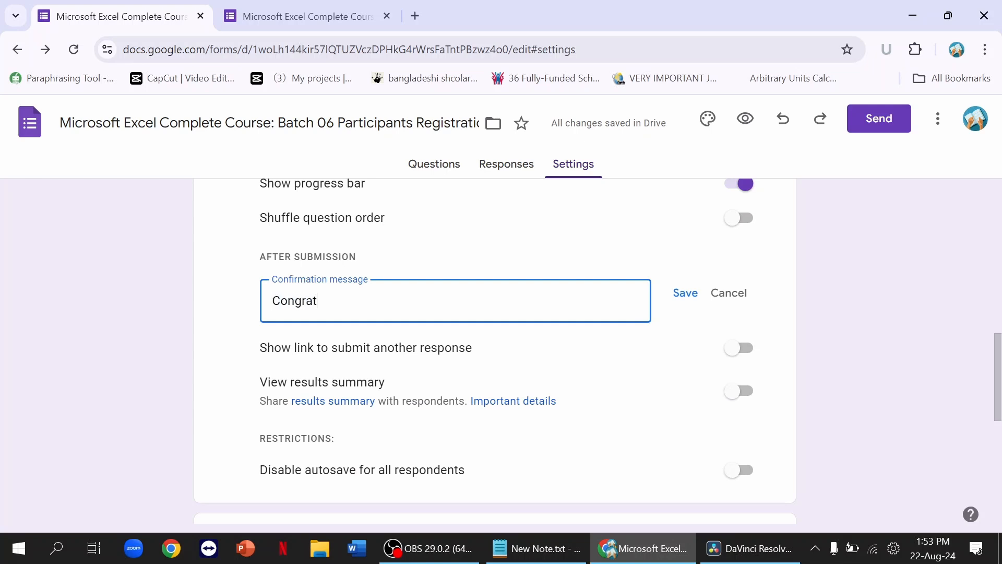
type("ulations! Your registration has b")
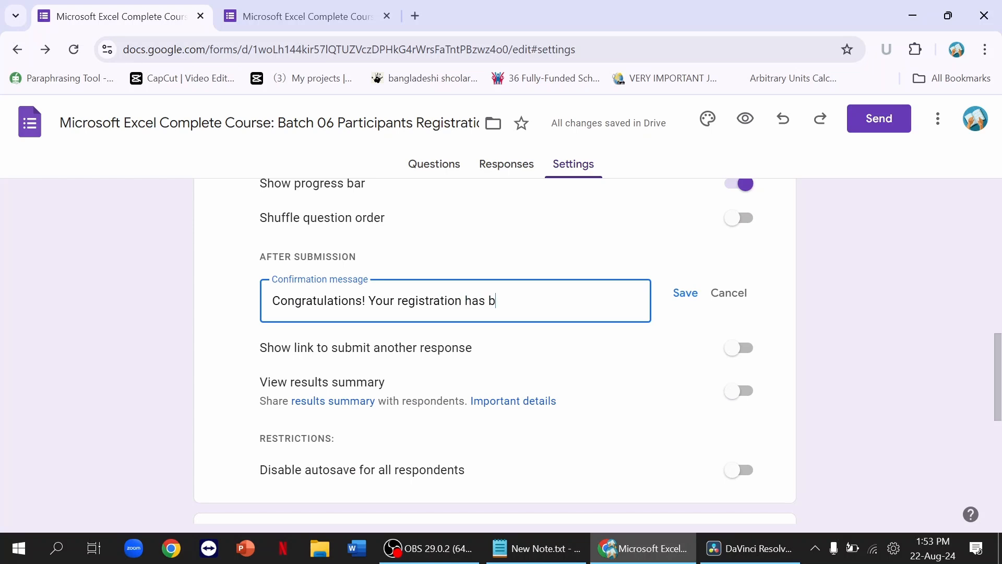
type("een submitted.")
left_click(685, 293)
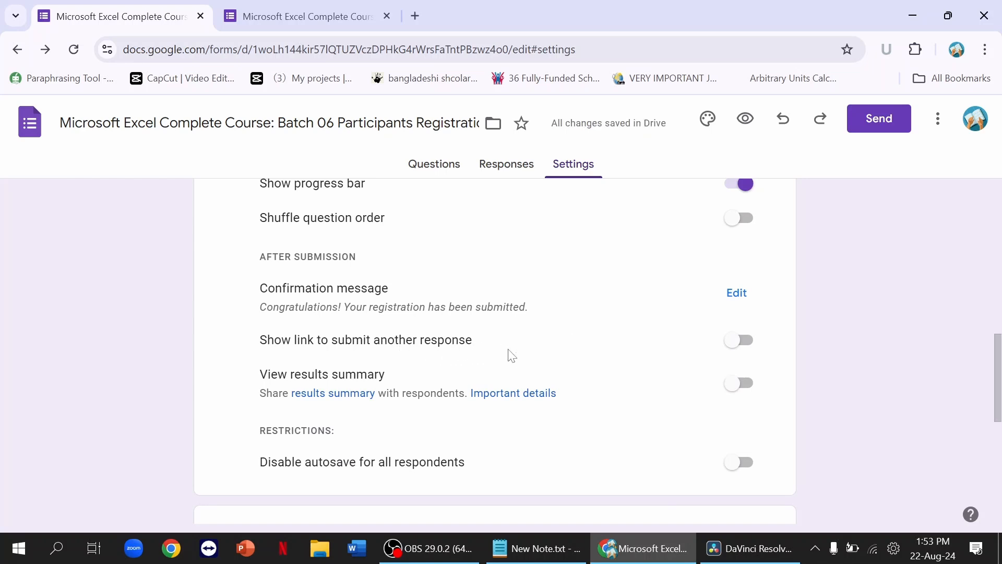
scroll(511, 355, "up", 5)
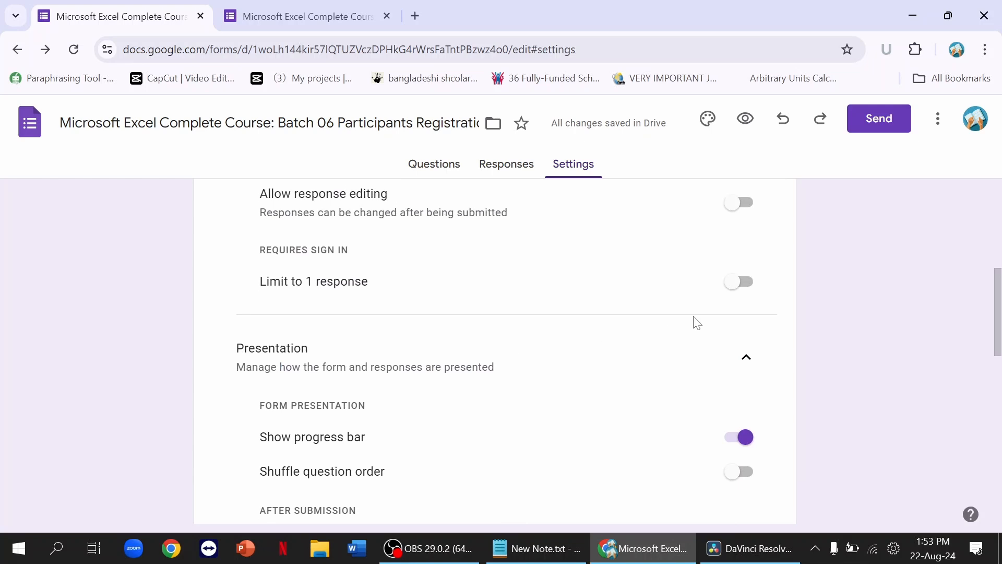
left_click(738, 282)
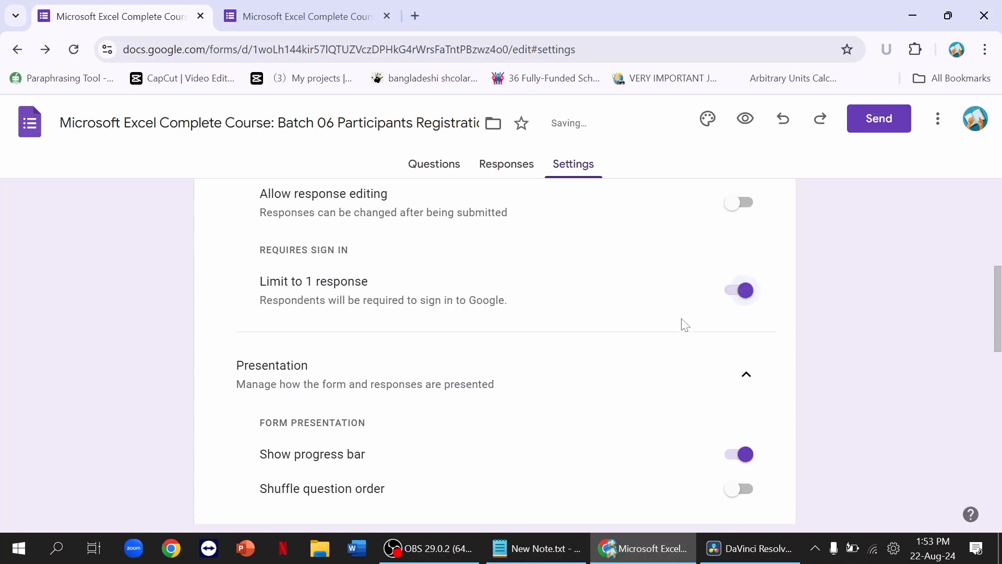
scroll(682, 324, "down", 5)
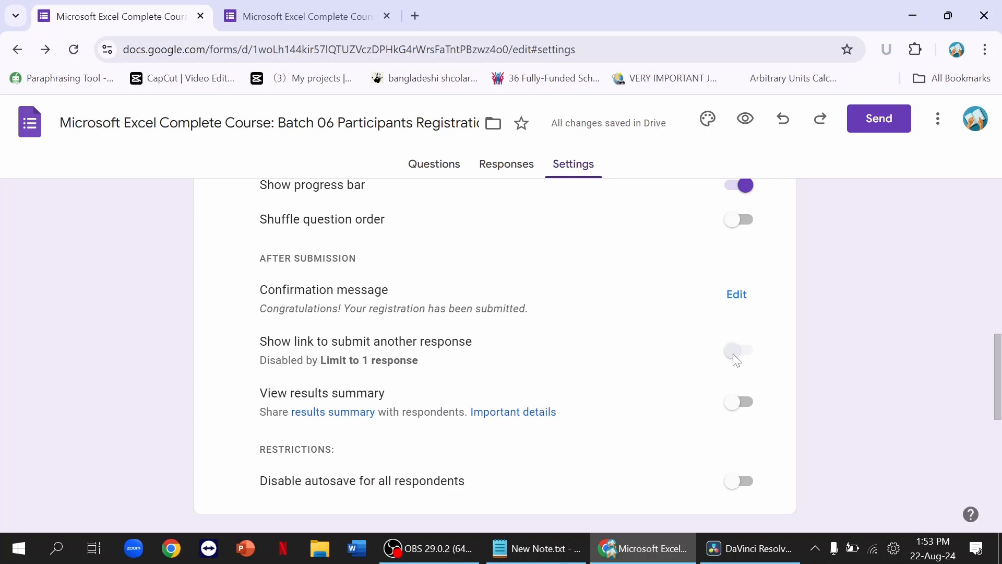
scroll(640, 368, "down", 1)
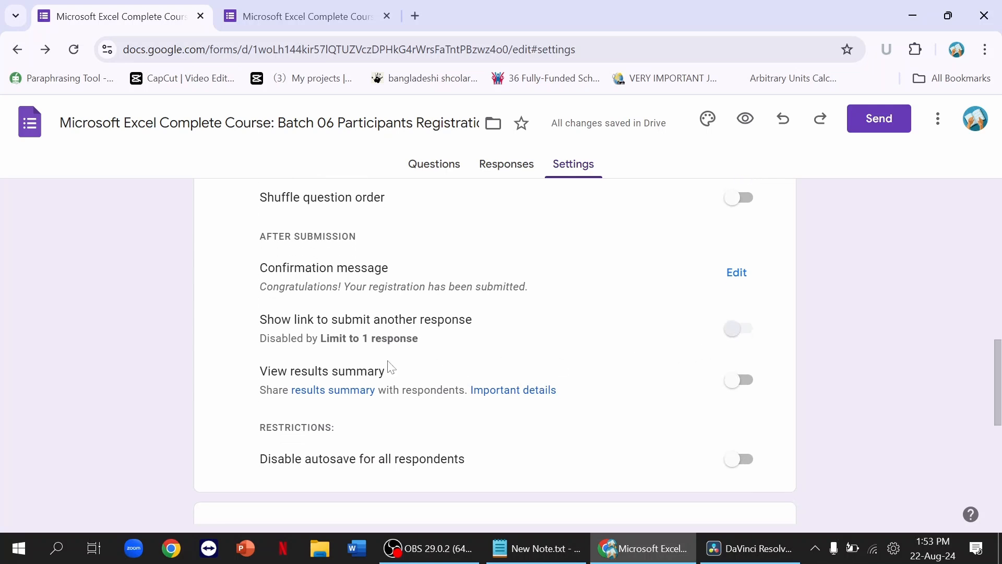
scroll(440, 293, "down", 3)
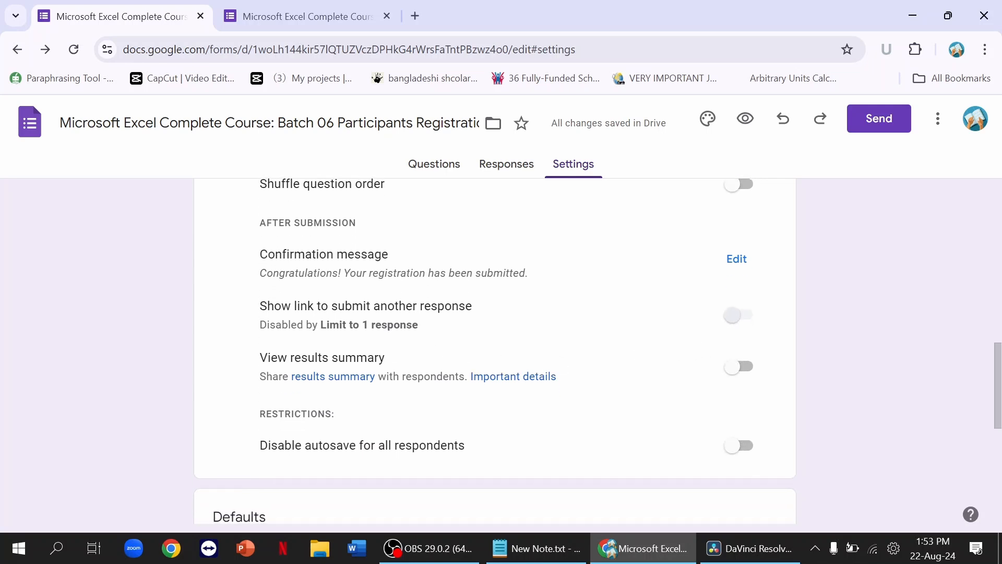
scroll(442, 404, "down", 3)
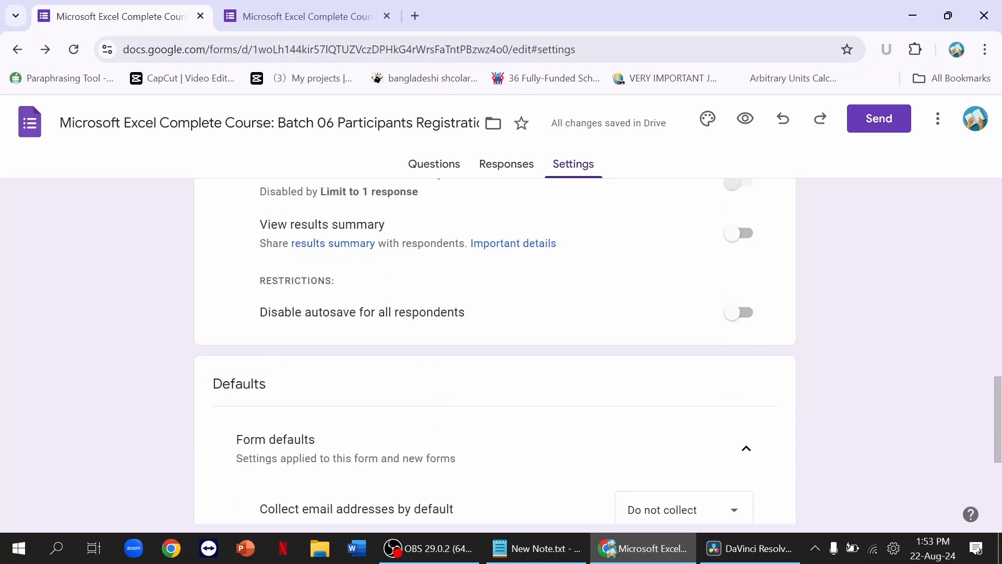
scroll(453, 515, "down", 9)
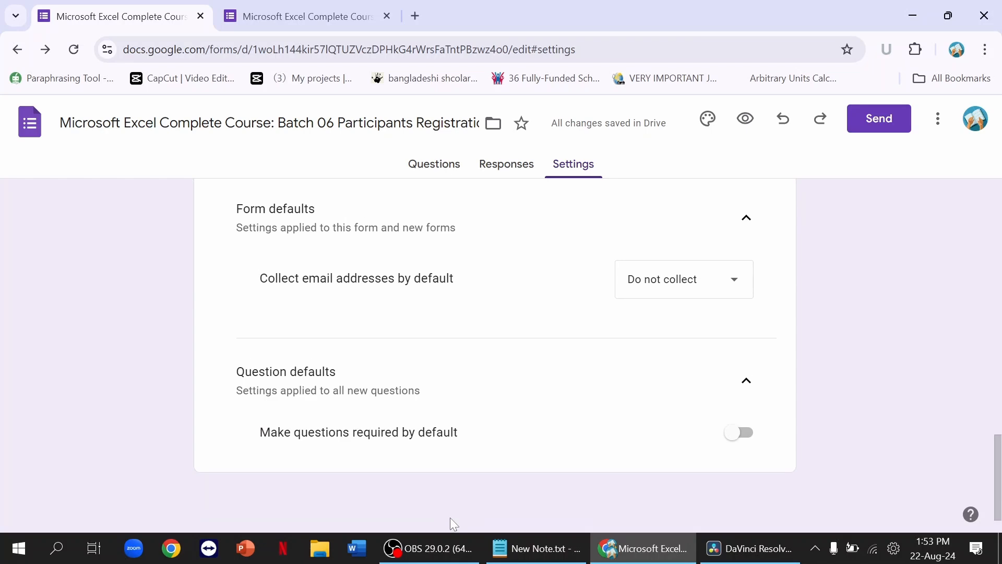
scroll(556, 408, "up", 15)
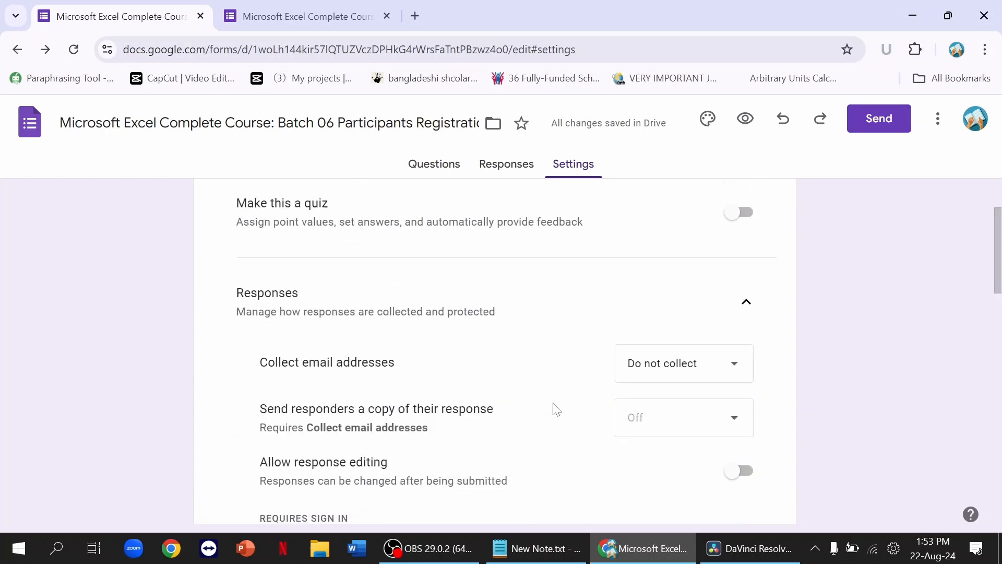
Step: Enable Make this a quiz and set the default question point value to 10
left_click(749, 291)
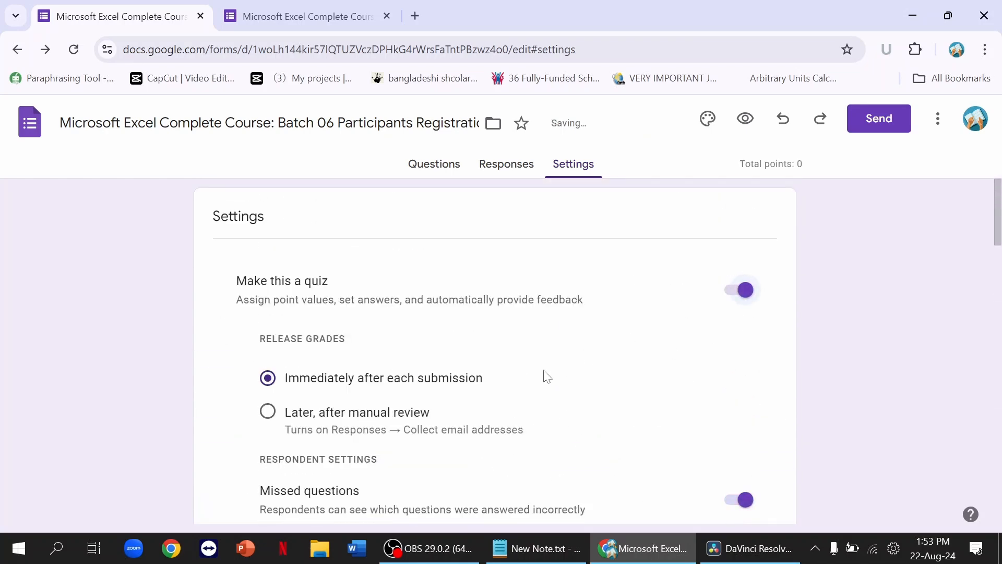
scroll(566, 391, "down", 1)
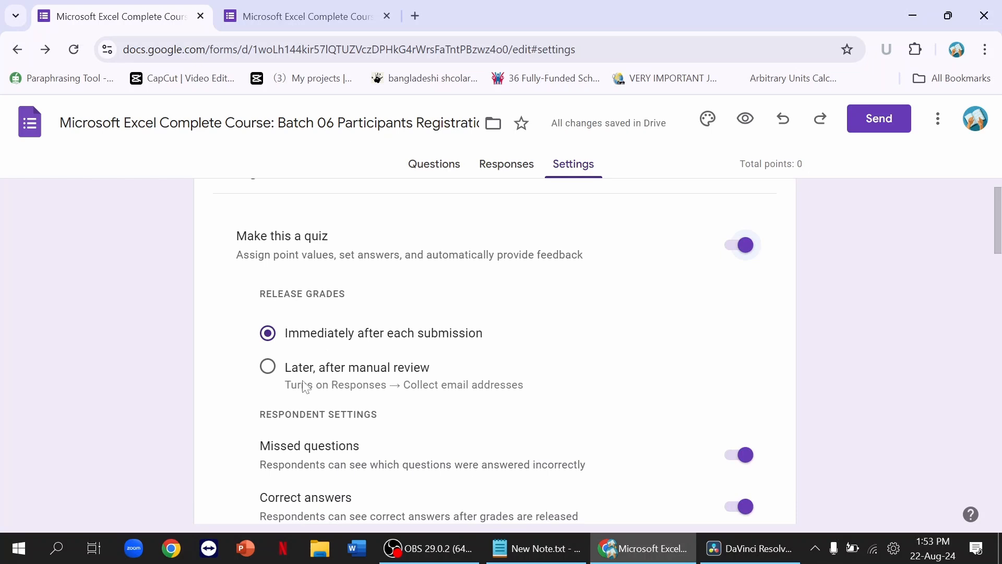
scroll(302, 389, "down", 1)
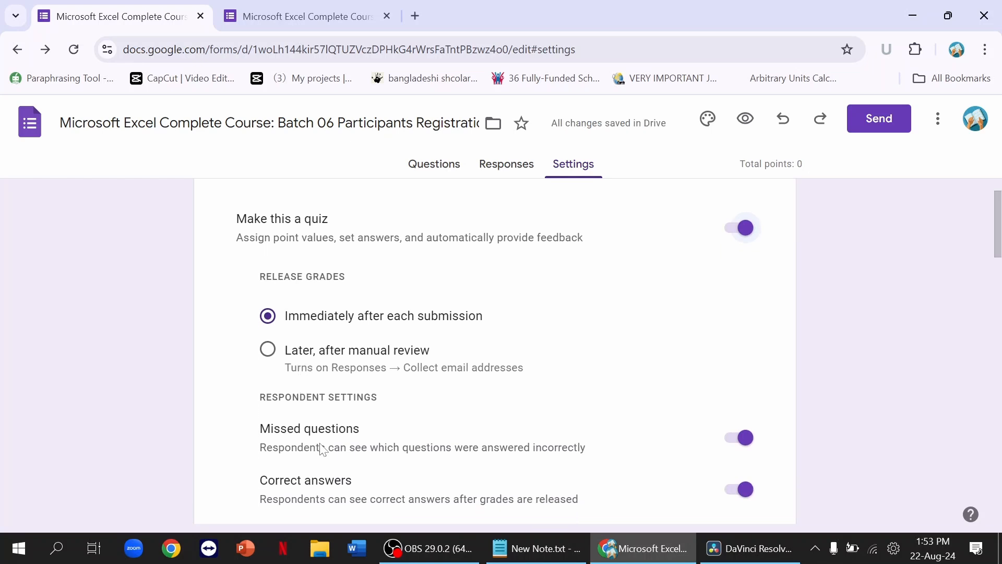
scroll(466, 460, "down", 2)
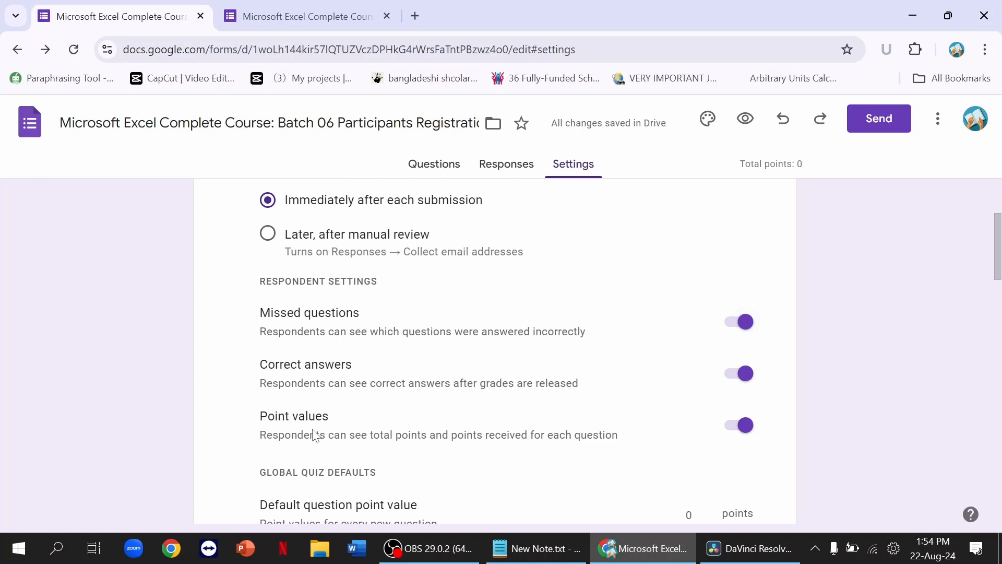
scroll(315, 435, "down", 1)
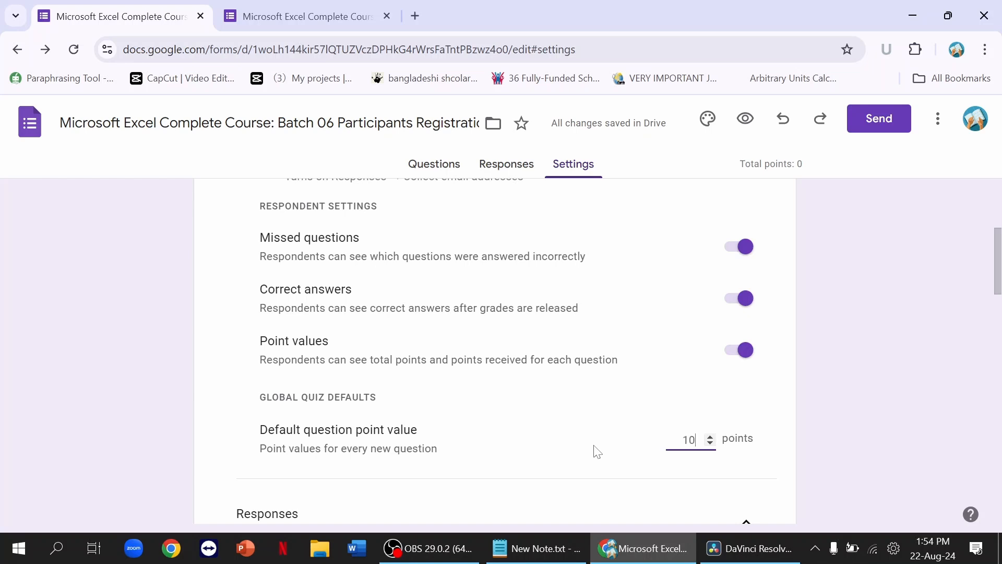
left_click(584, 456)
scroll(481, 434, "down", 1)
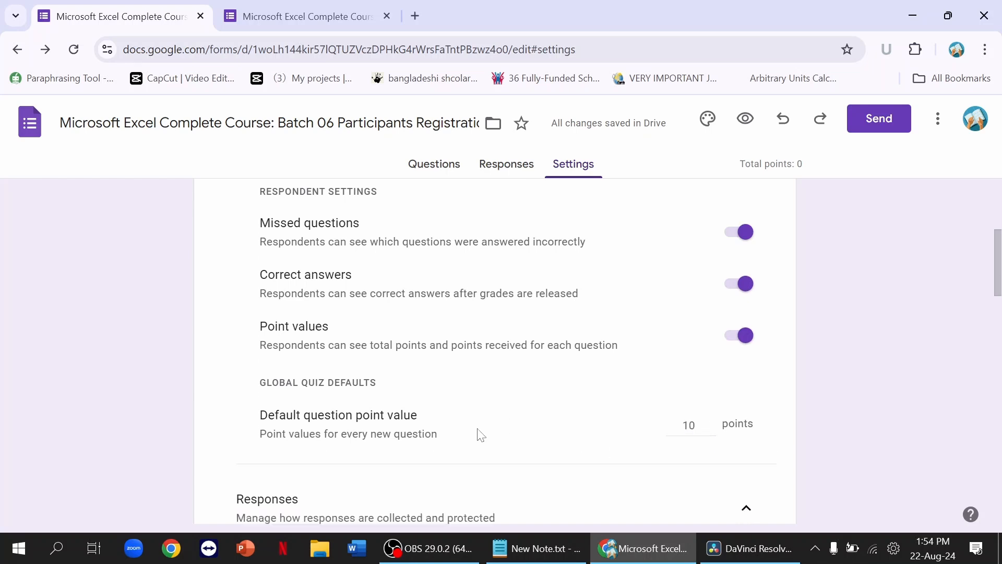
scroll(481, 434, "up", 1)
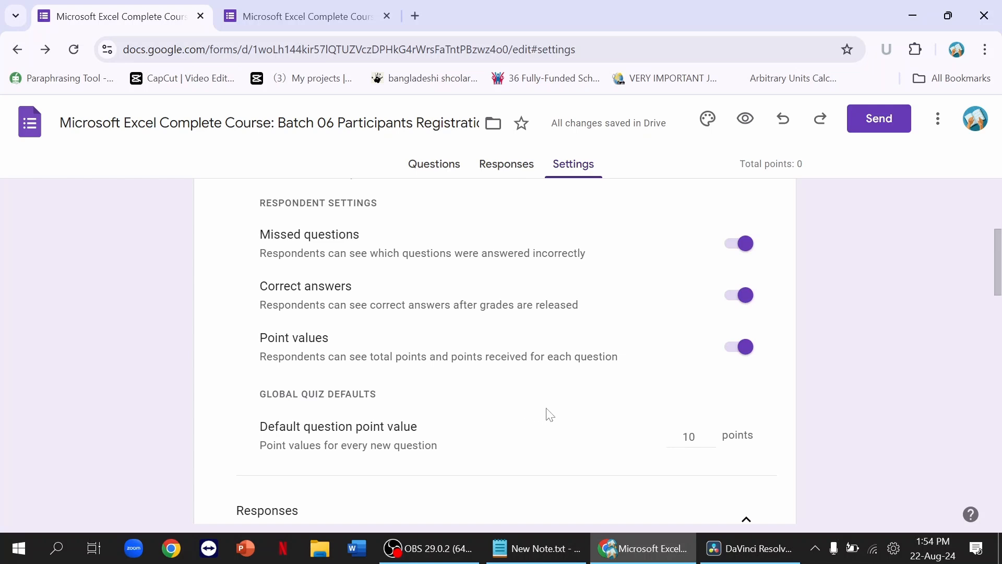
Step: Add a collaborator by name as an editor via Add collaborators and send the invitation
left_click(938, 119)
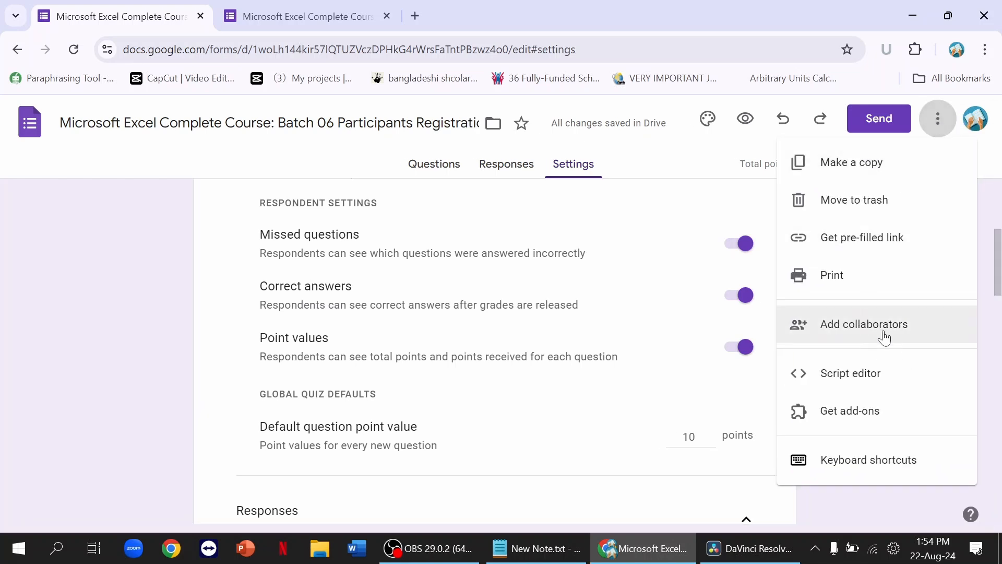
left_click(882, 333)
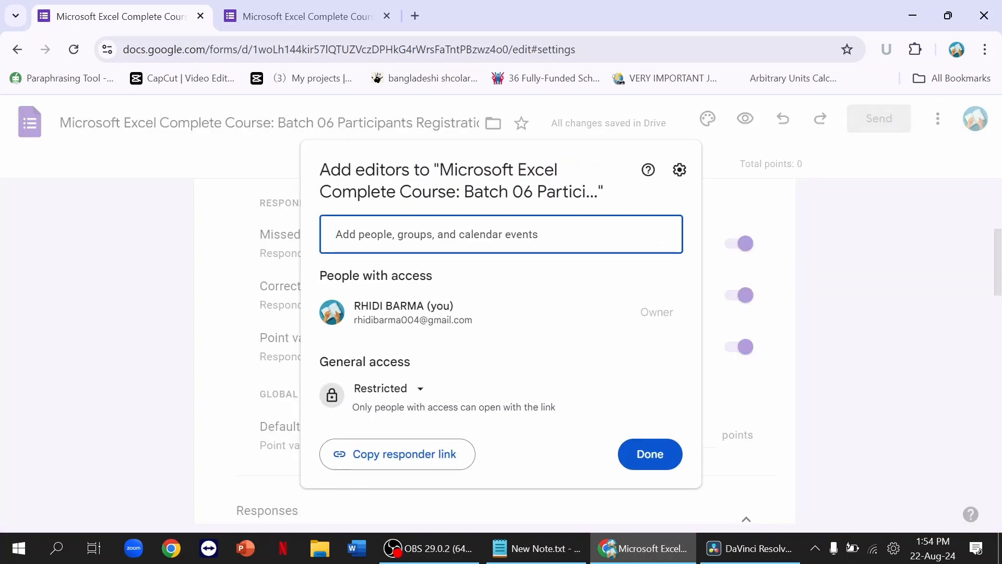
key("Return")
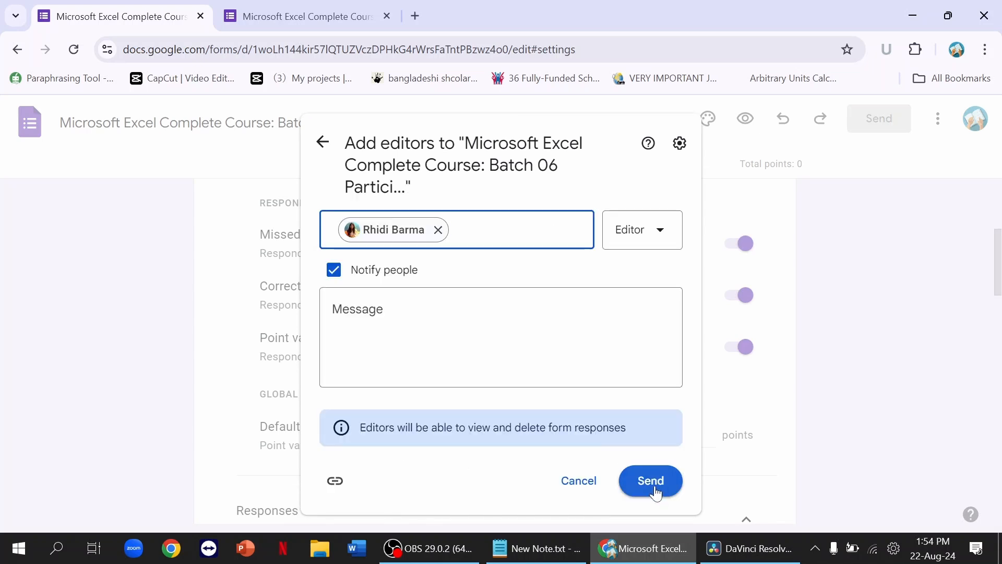
left_click(656, 492)
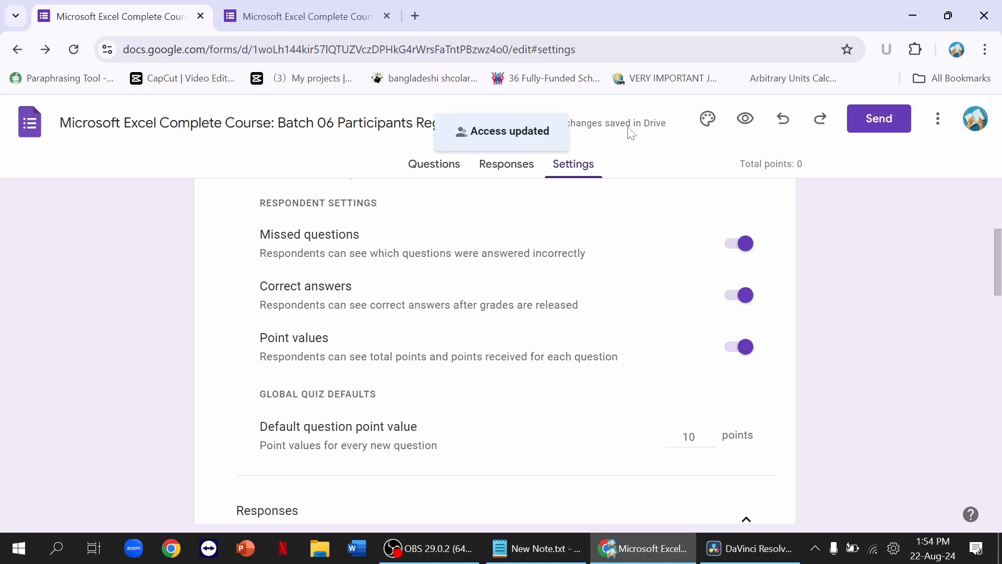
Step: Set the theme colour to Teal #009688, leaving the header without an image
left_click(707, 120)
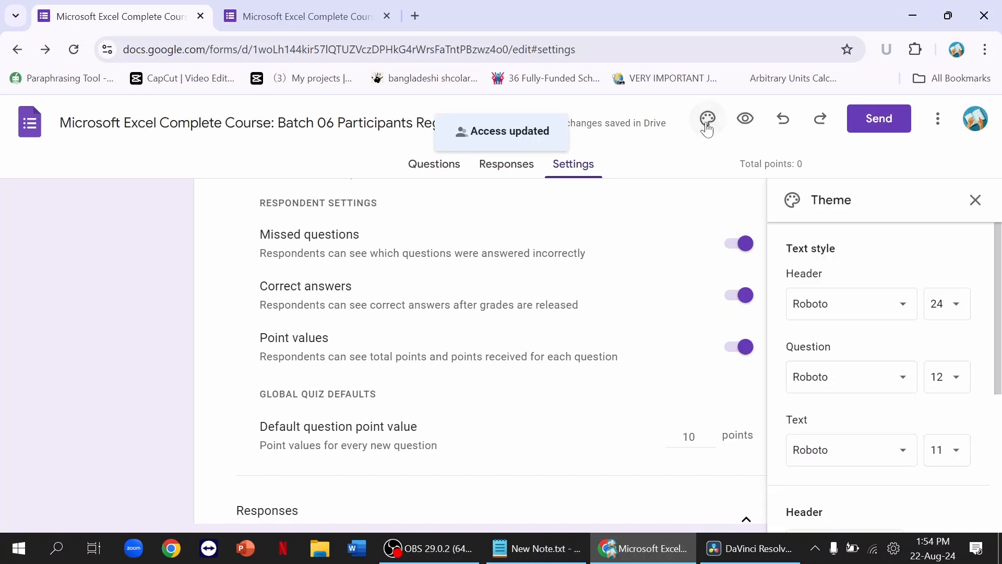
scroll(883, 261, "down", 2)
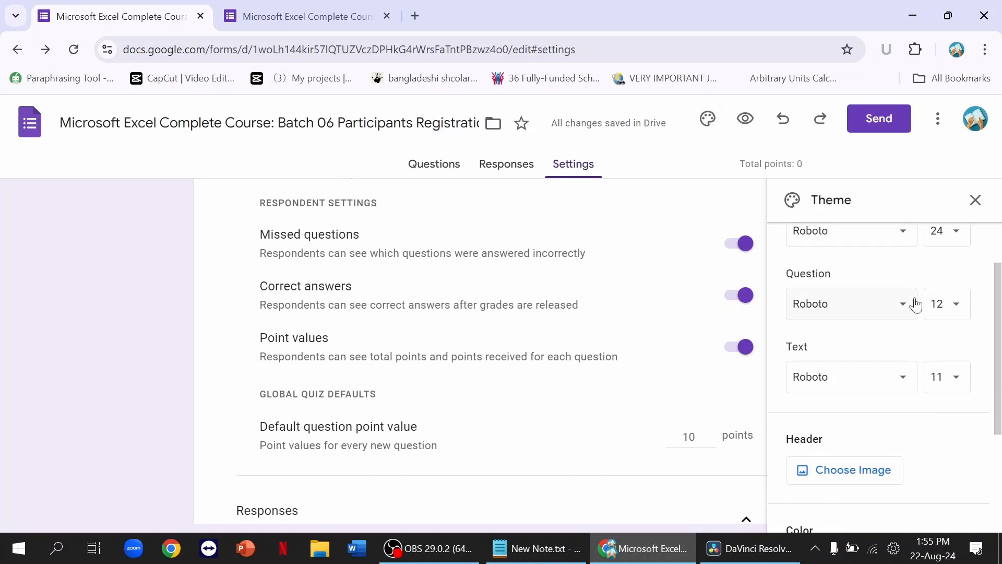
scroll(898, 399, "down", 1)
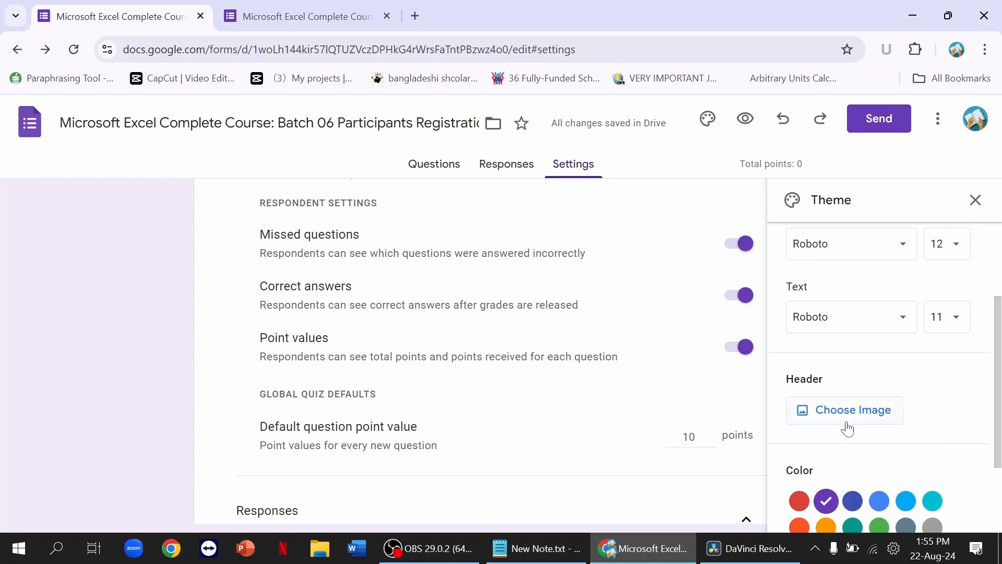
scroll(887, 417, "down", 2)
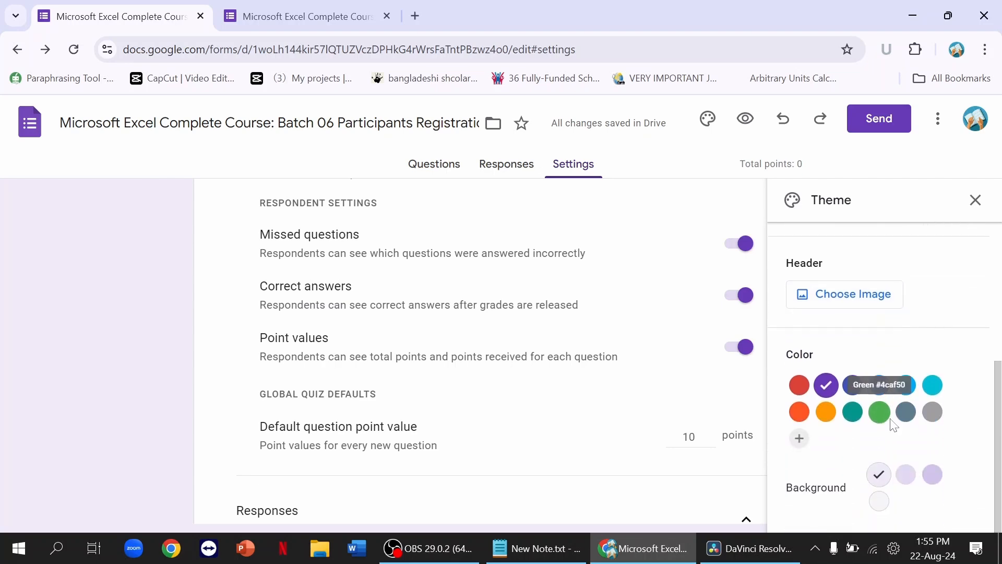
left_click(843, 304)
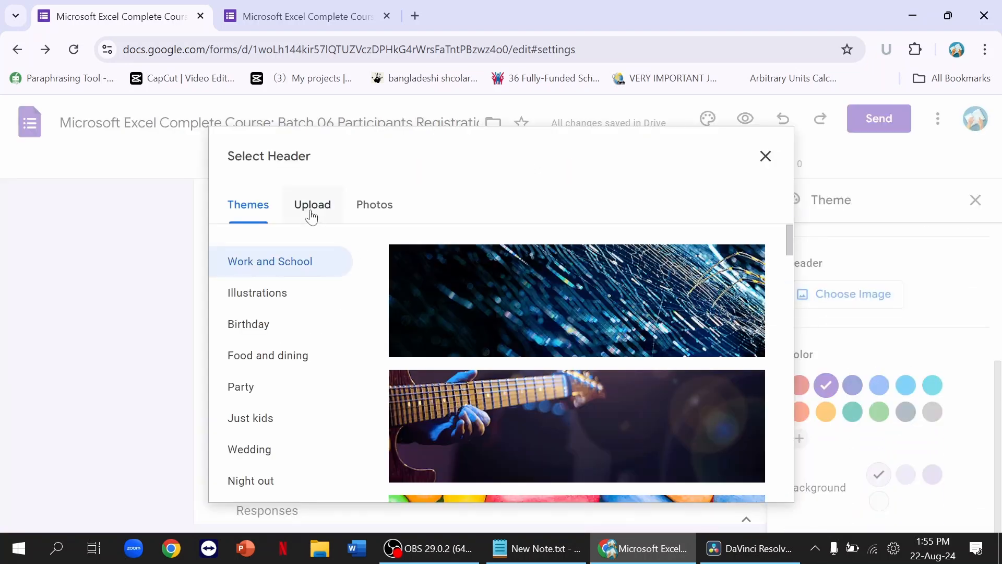
left_click(765, 156)
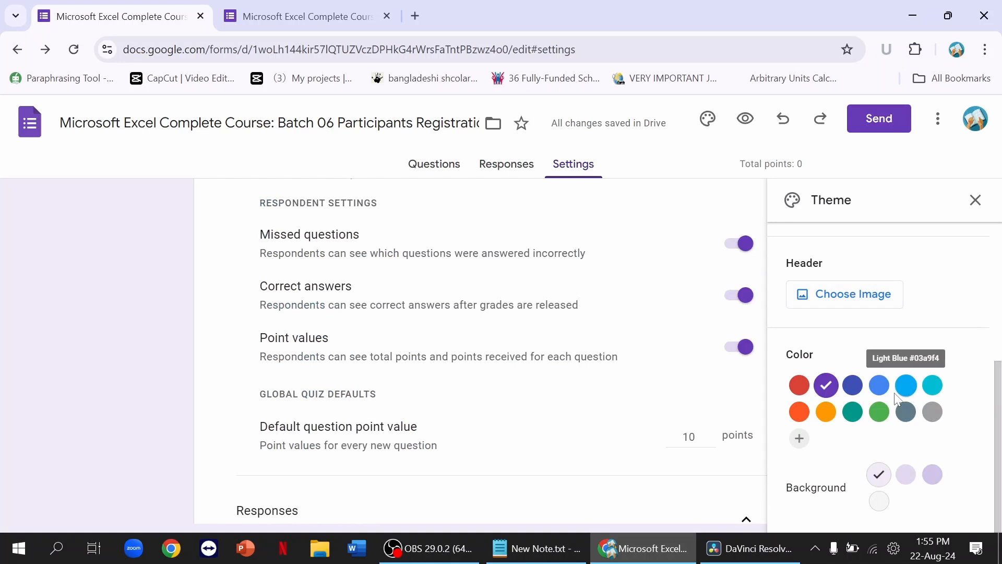
left_click(850, 421)
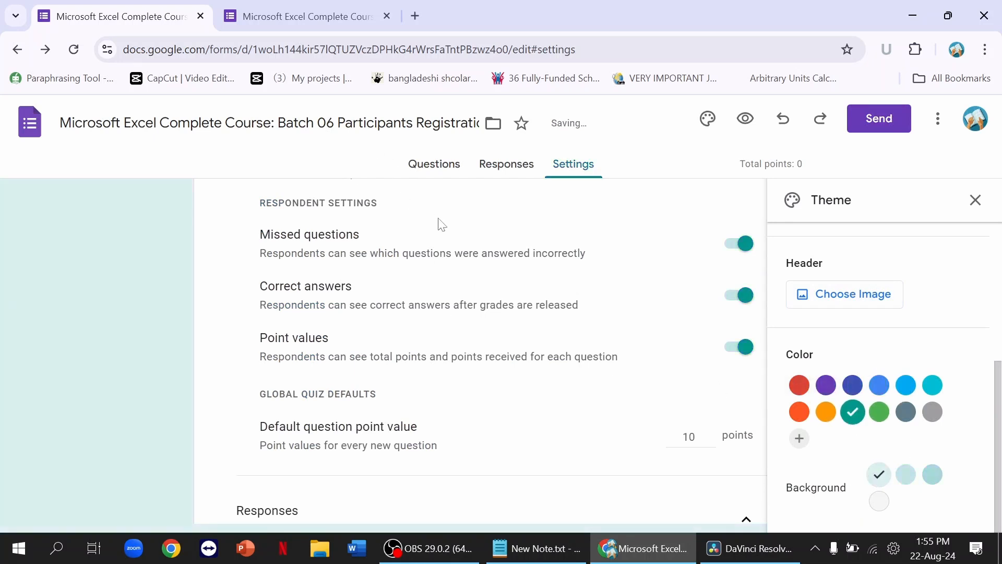
Step: Preview the teal-themed form in a new tab and scroll through all its questions
left_click(746, 118)
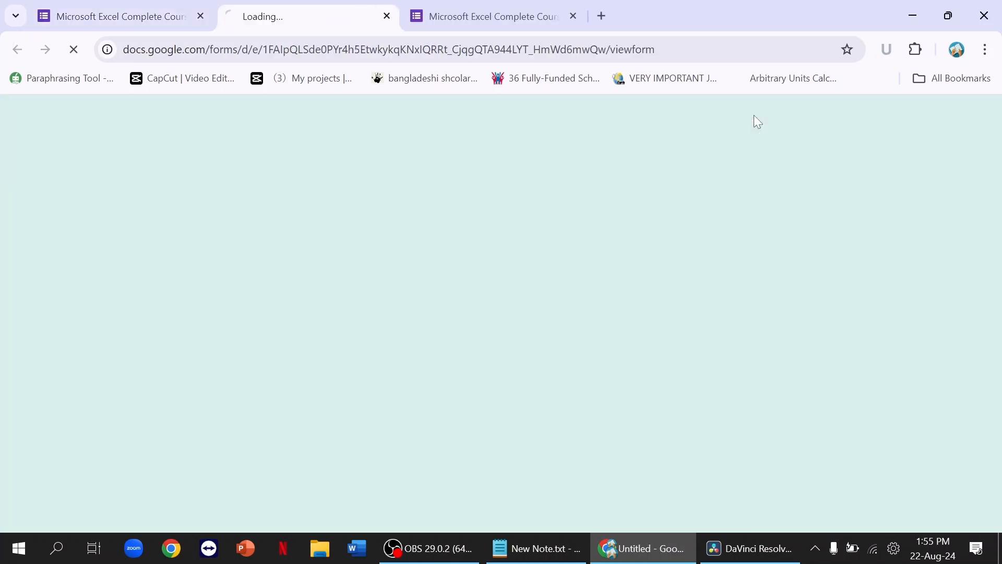
scroll(727, 237, "down", 7)
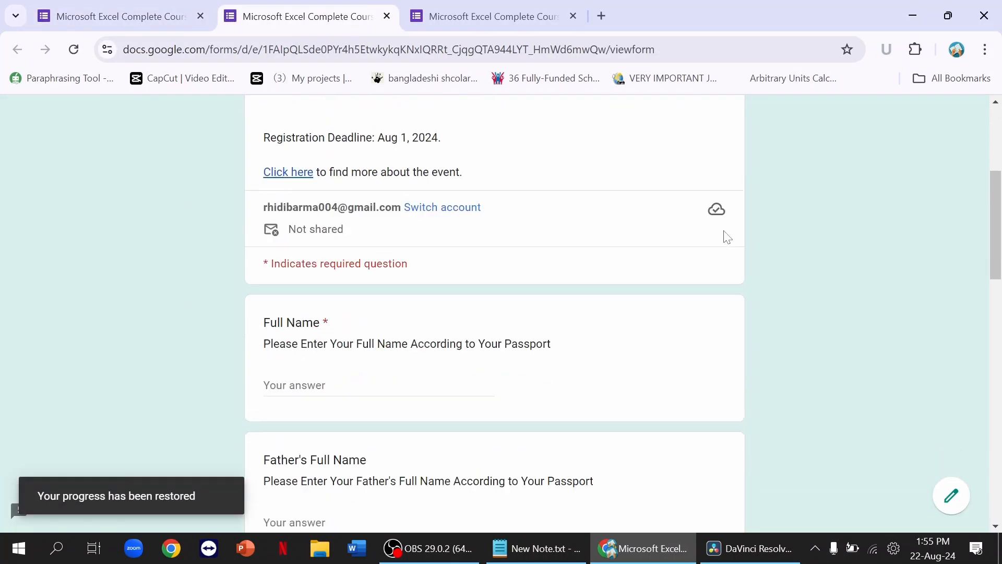
scroll(727, 237, "down", 12)
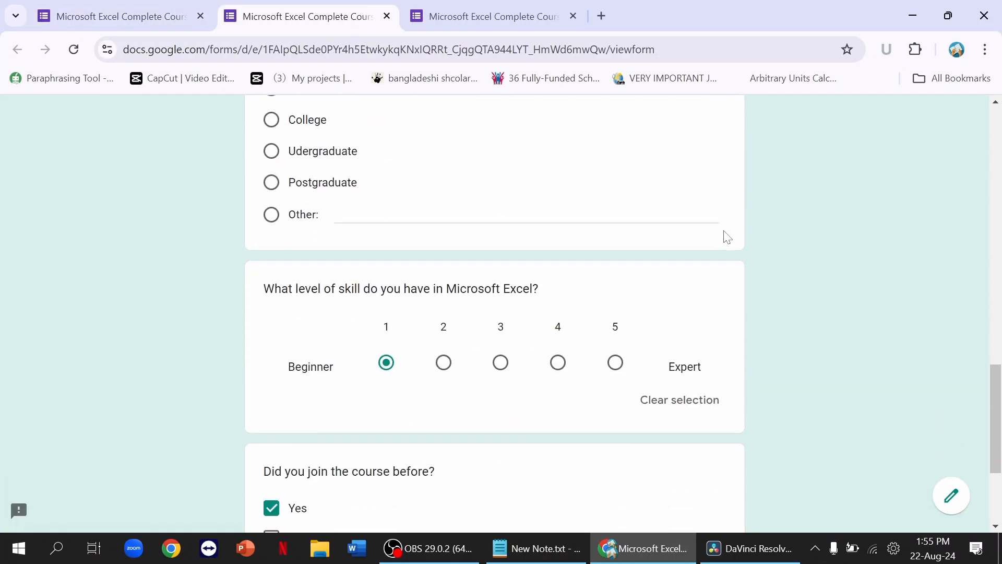
scroll(727, 237, "down", 3)
scroll(727, 237, "up", 15)
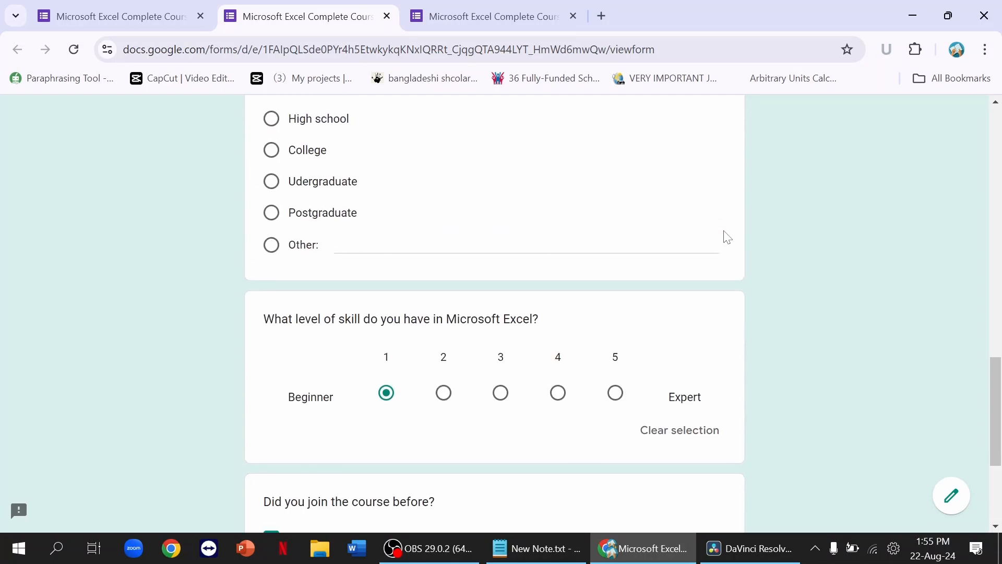
scroll(727, 237, "up", 5)
scroll(727, 237, "up", 1)
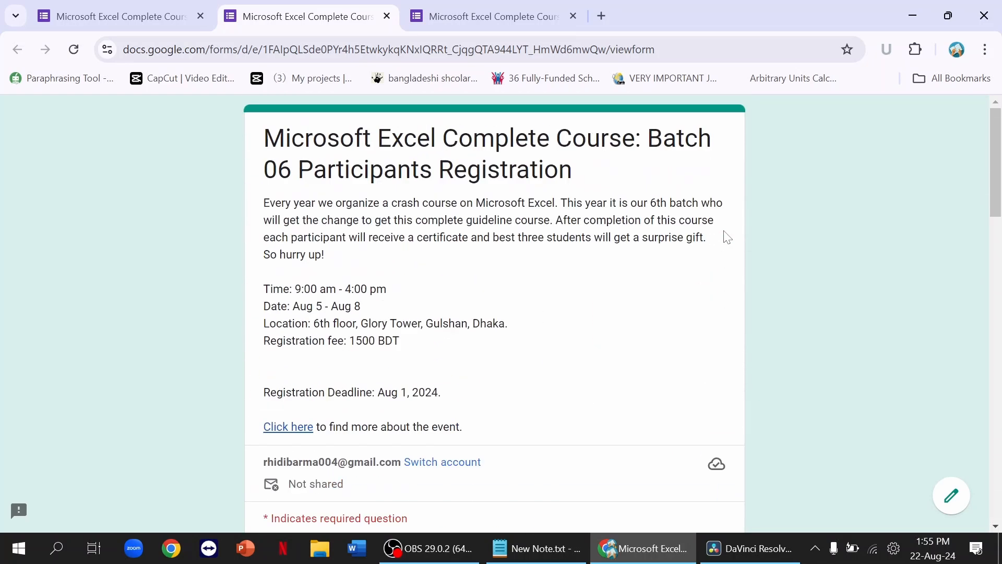